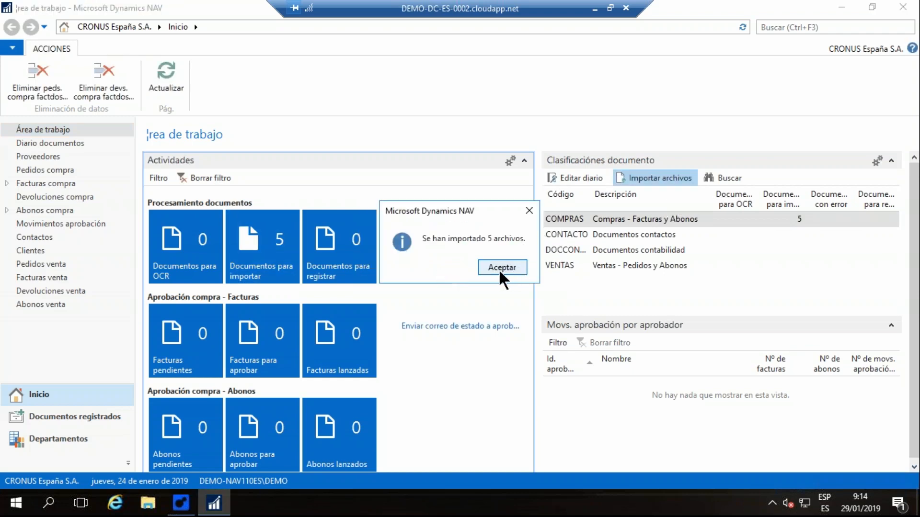
- Dismiss the import confirmation, refresh the work area and open the COMPRAS document journal in a maximized window
left_click(502, 267)
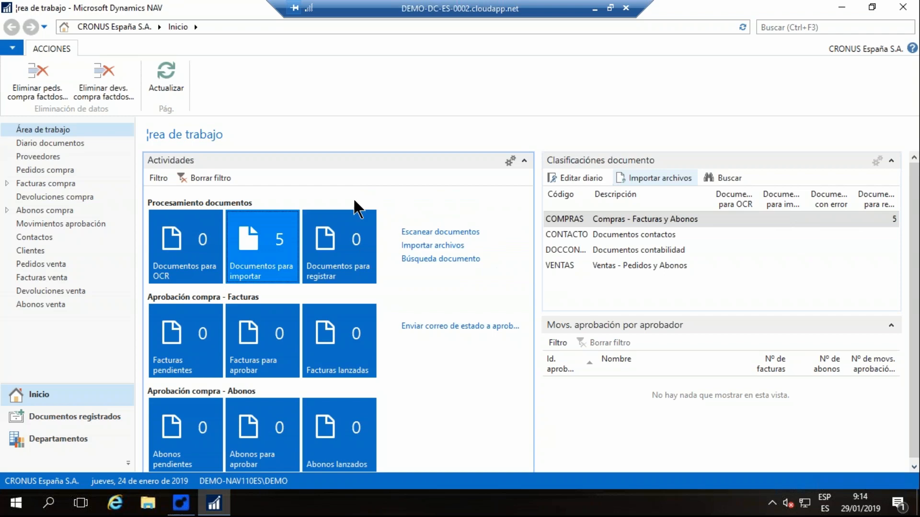
left_click(160, 71)
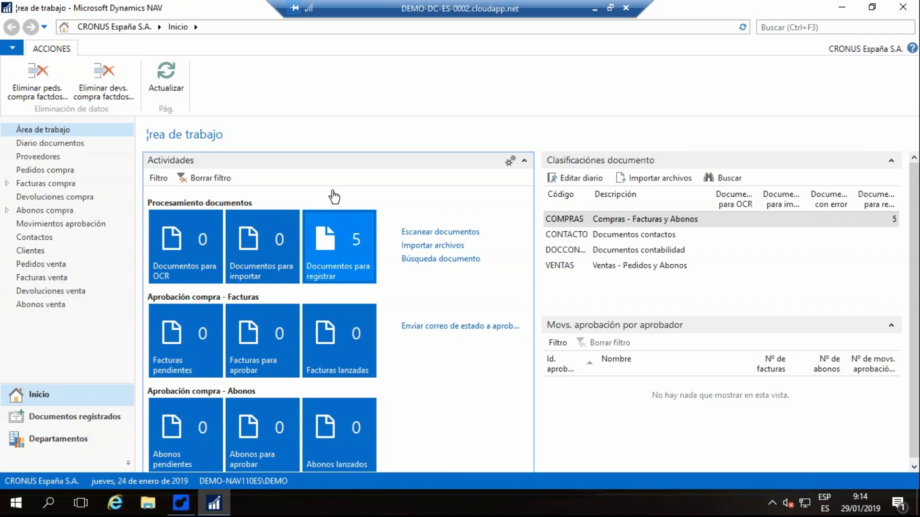
left_click(568, 176)
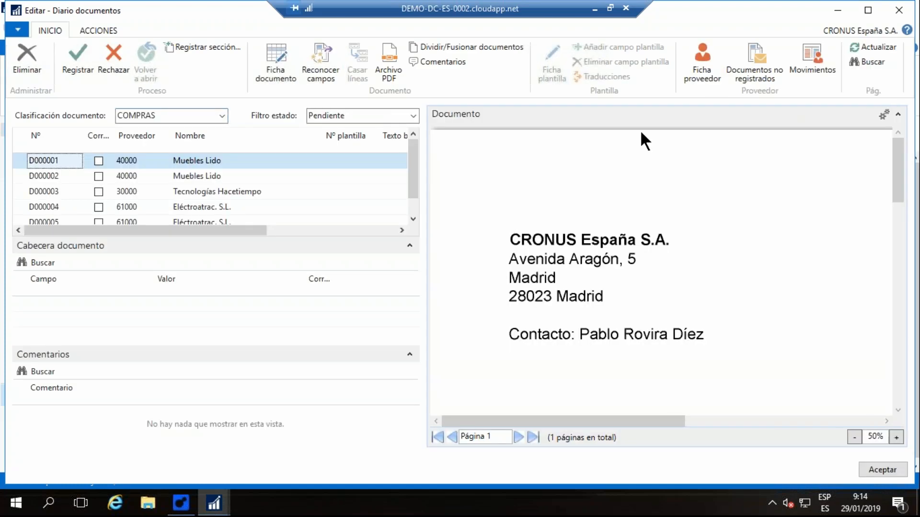
left_click(867, 11)
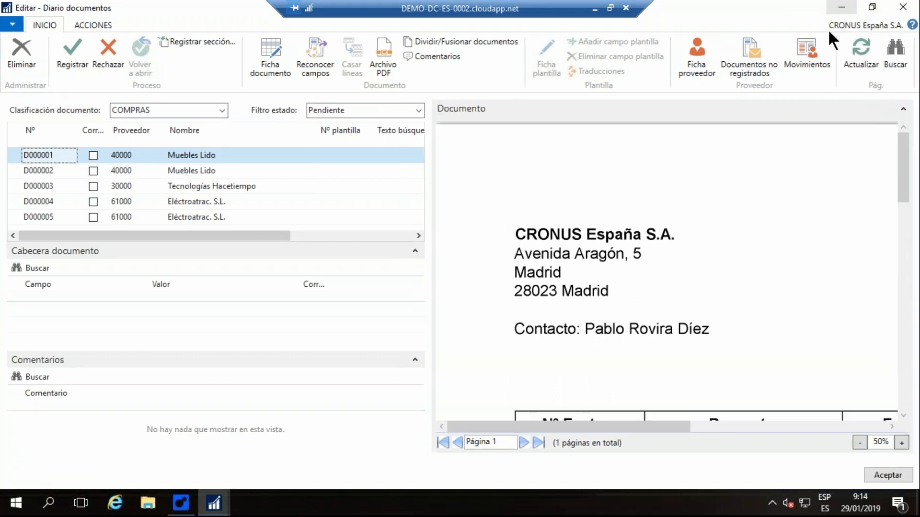
- Examine the header, line description and totals of the first Muebles Lido invoice at 25% zoom
left_click(858, 443)
left_click(859, 443)
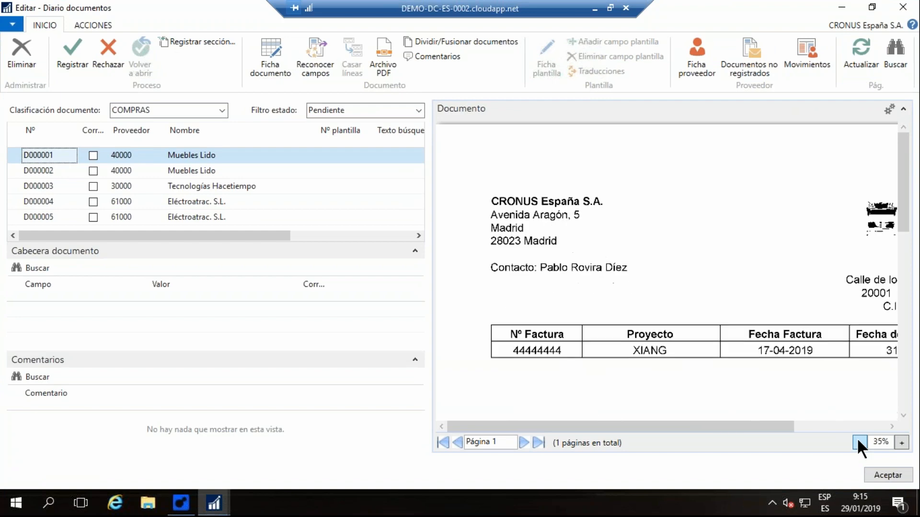
left_click(858, 443)
left_click(859, 443)
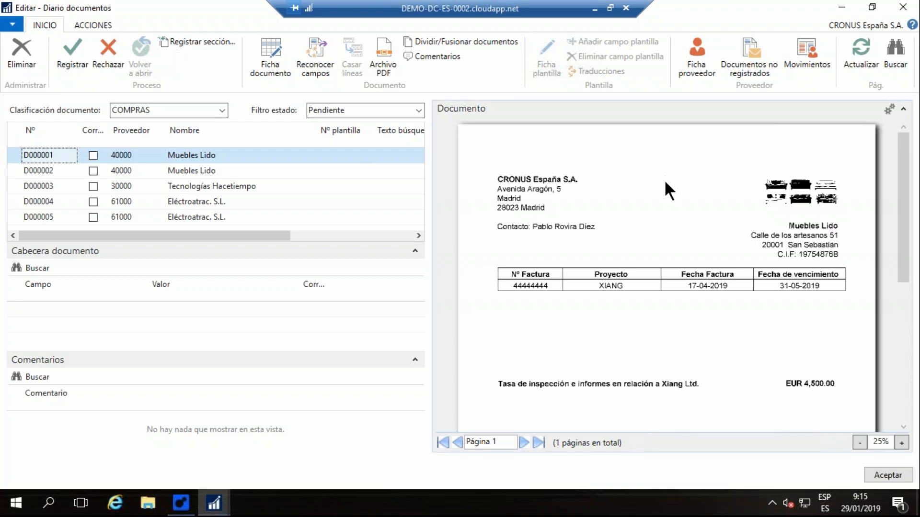
scroll(664, 181, "down", 2)
scroll(664, 187, "up", 2)
scroll(777, 240, "down", 1)
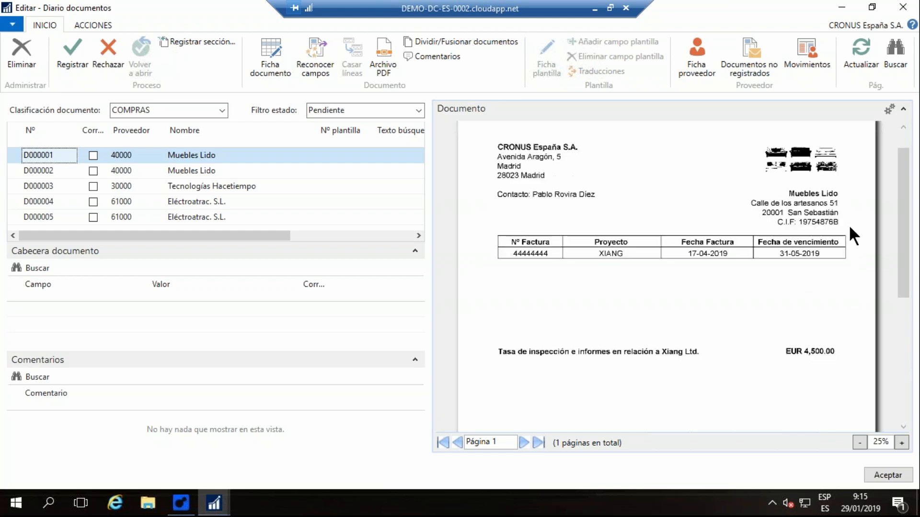
scroll(558, 302, "down", 1)
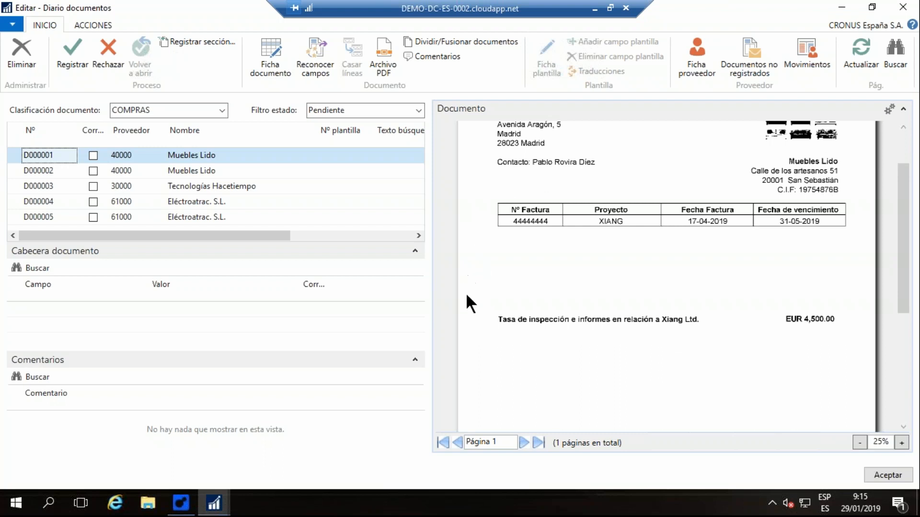
scroll(469, 303, "down", 1)
scroll(476, 255, "up", 1)
scroll(819, 218, "up", 1)
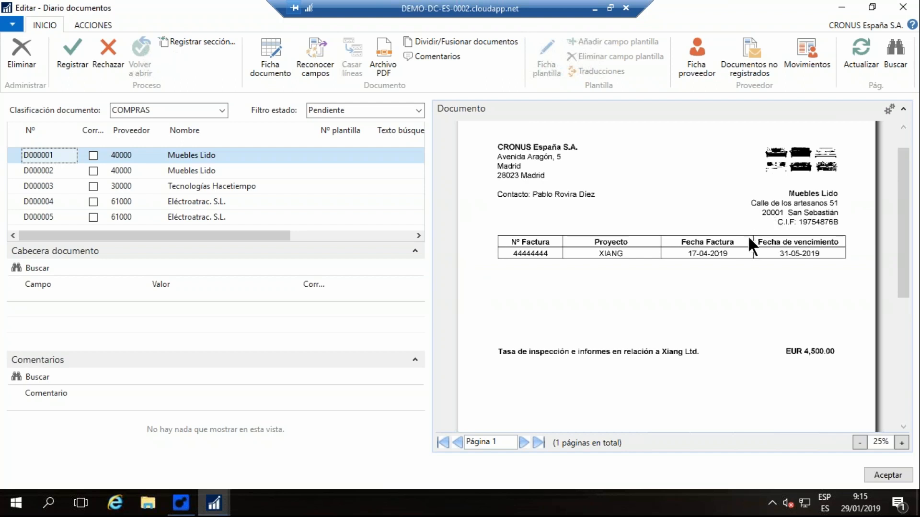
scroll(767, 228, "up", 1)
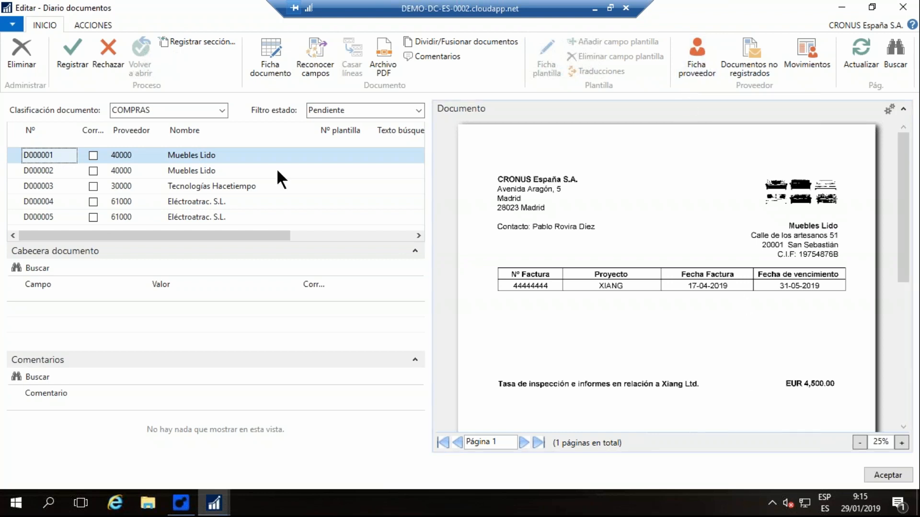
- Recognize the fields of document D000001 and check its invoice number, invoice date, due date and contact against the invoice image
left_click(189, 155)
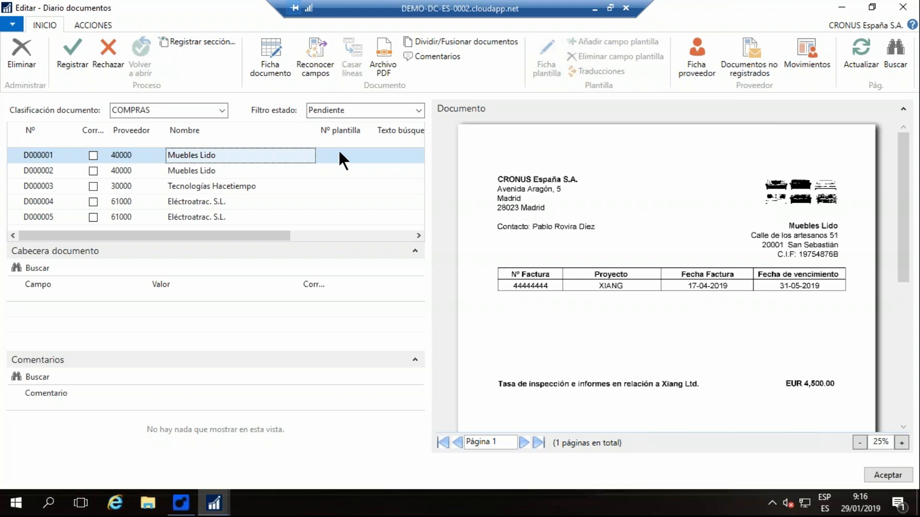
left_click(320, 47)
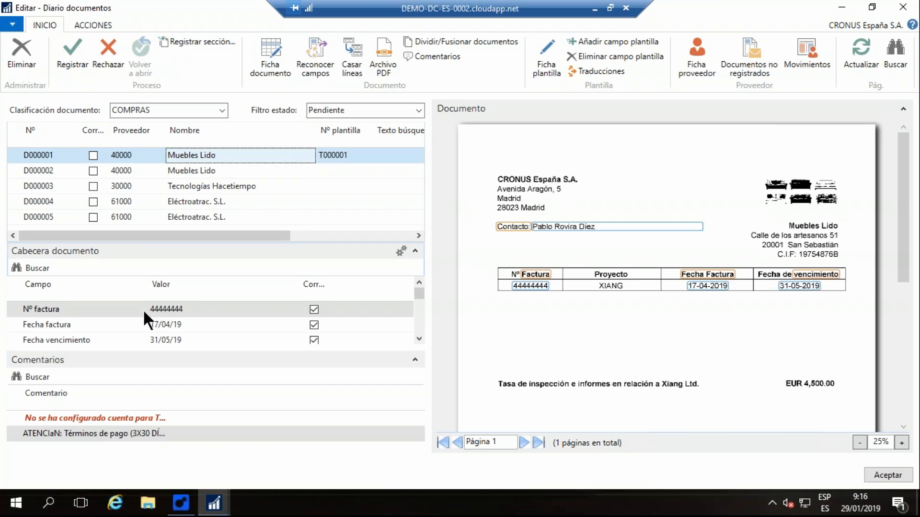
left_click(171, 307)
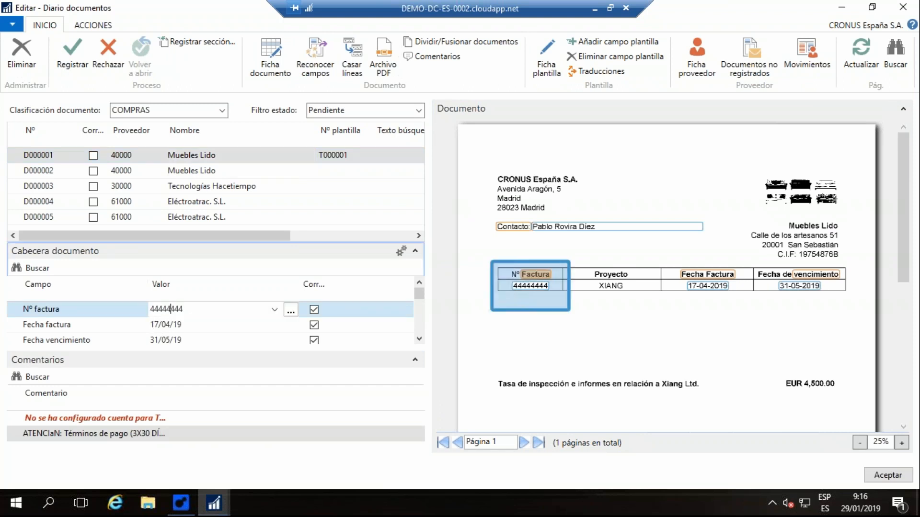
left_click(176, 324)
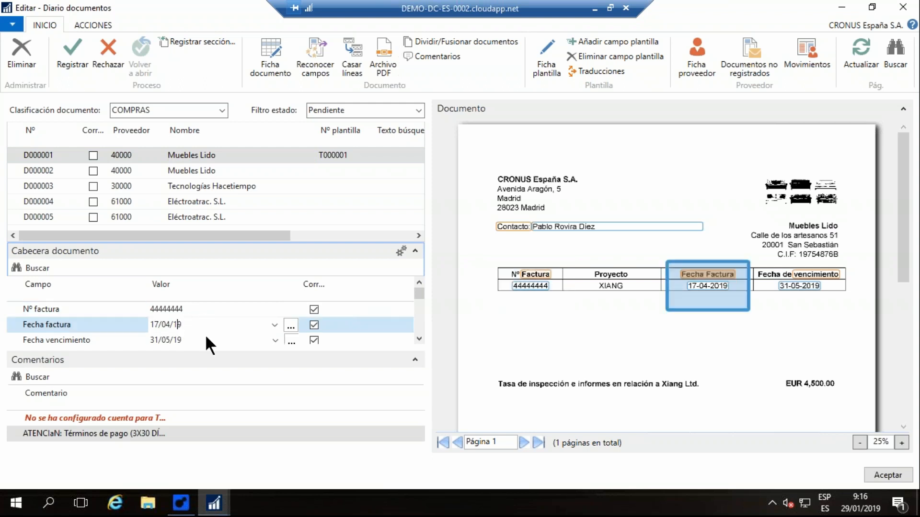
key("Down")
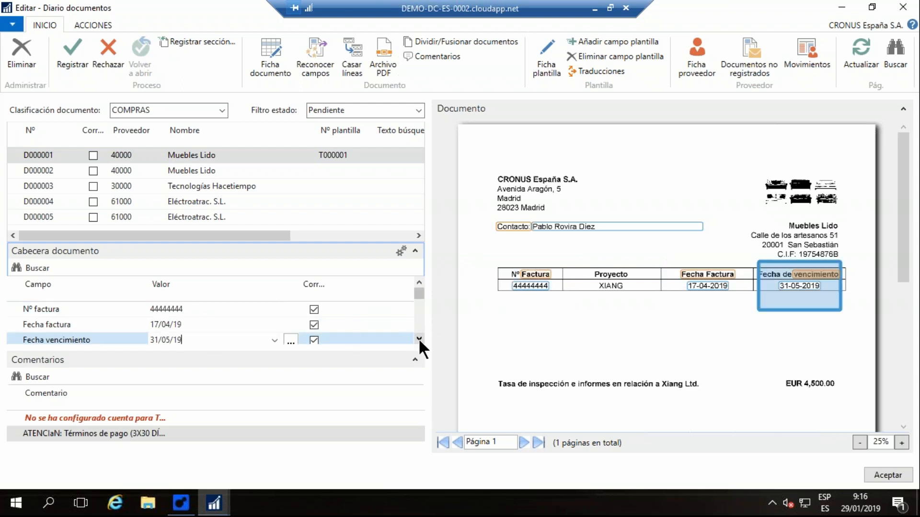
left_click(418, 338)
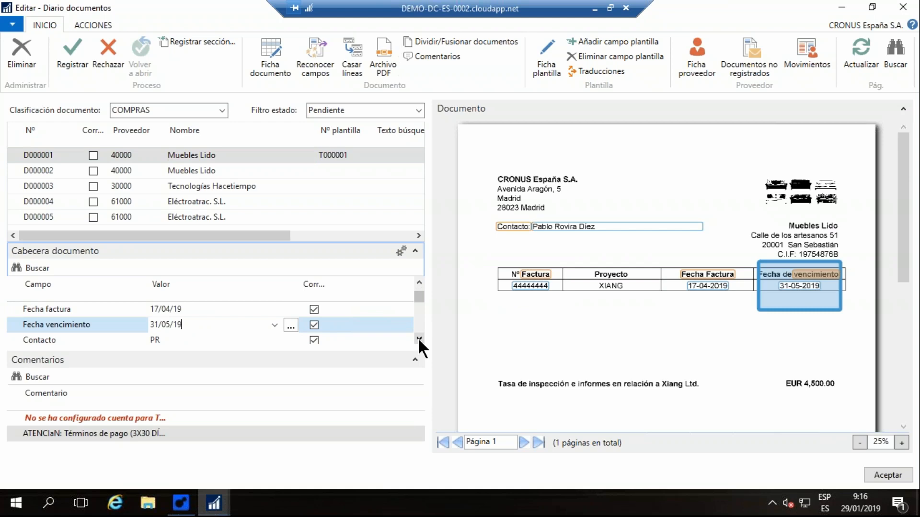
left_click(418, 339)
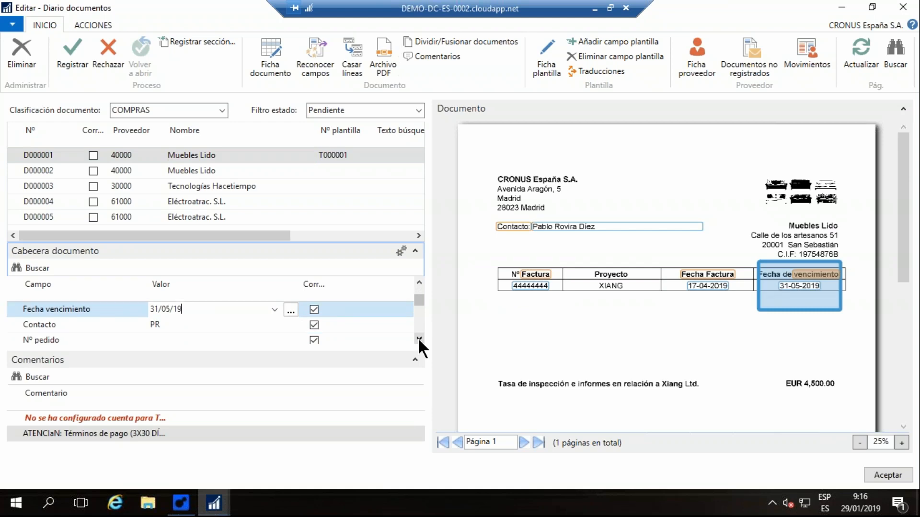
left_click(187, 324)
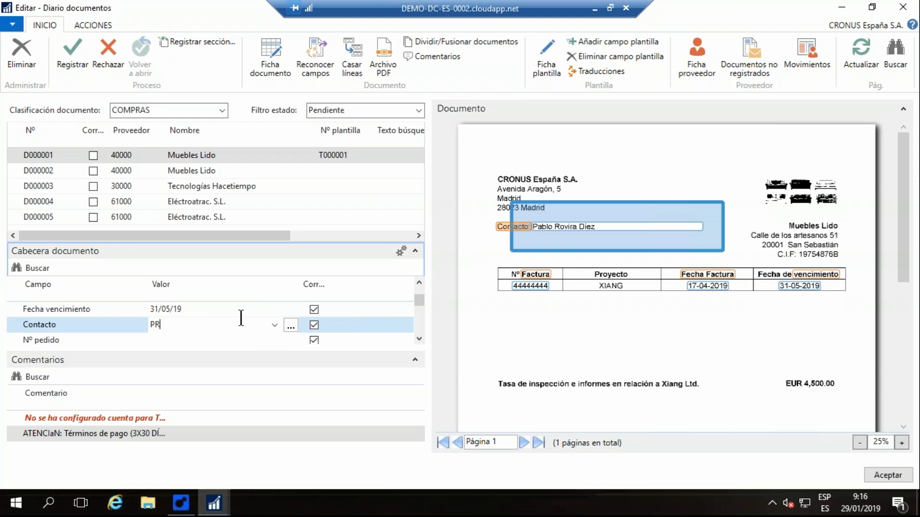
- Check the recognized Total IVA Excl., Importe IVA and Total IVA Incl. against the amounts on the invoice image
left_click(418, 338)
left_click(419, 338)
left_click(419, 338)
left_click(418, 338)
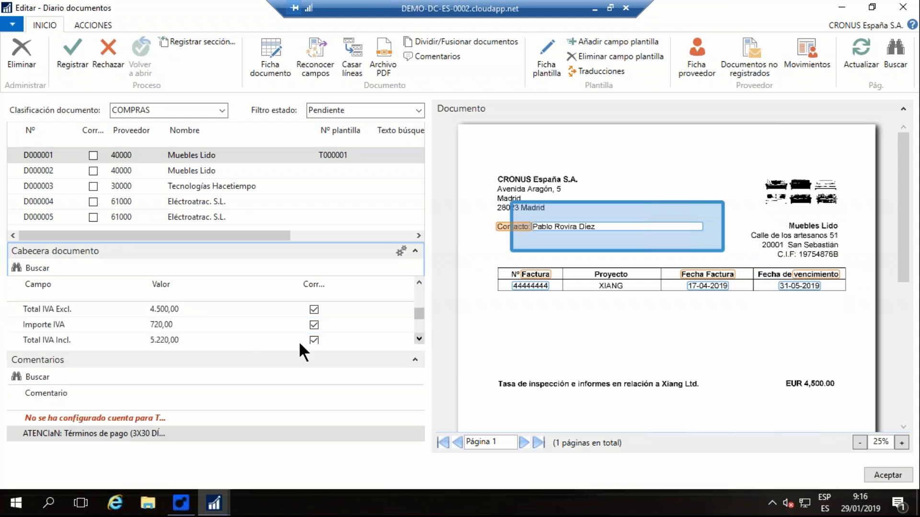
left_click(197, 309)
left_click(206, 324)
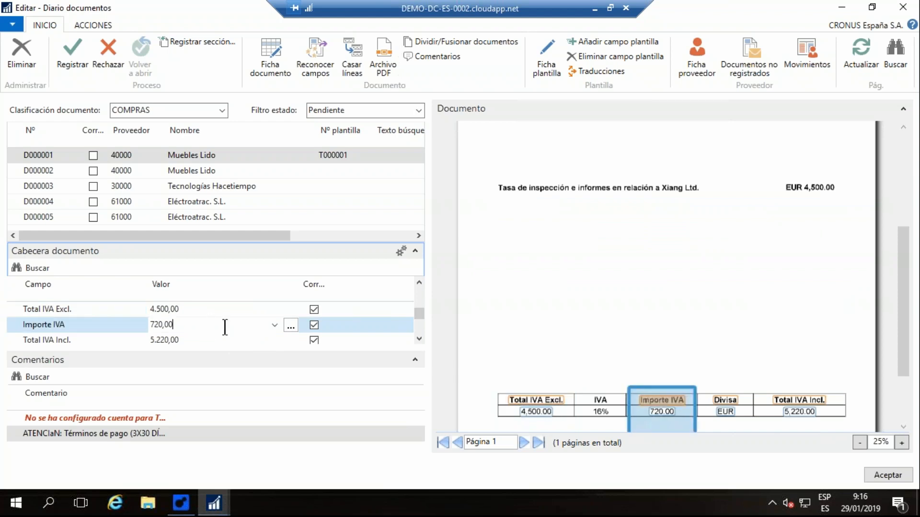
left_click(197, 340)
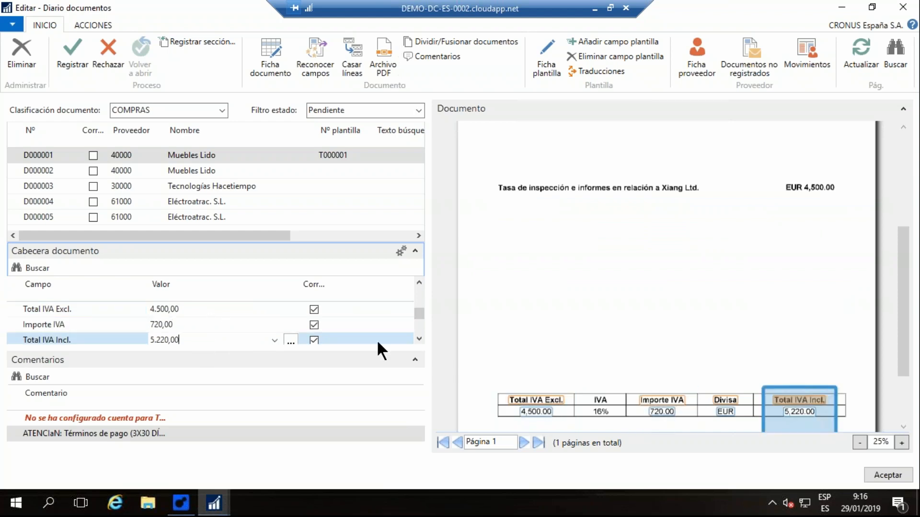
left_click(419, 339)
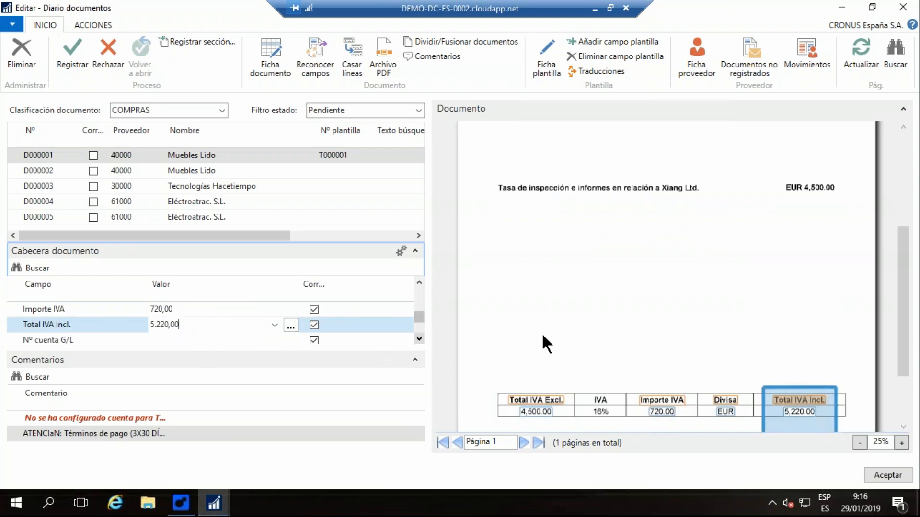
scroll(733, 329, "up", 2)
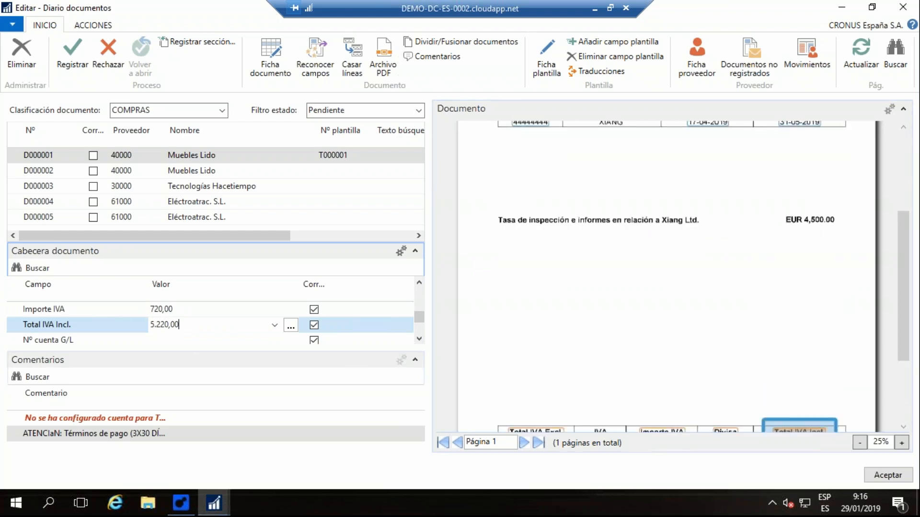
scroll(538, 305, "down", 1)
scroll(545, 304, "up", 1)
scroll(545, 303, "up", 1)
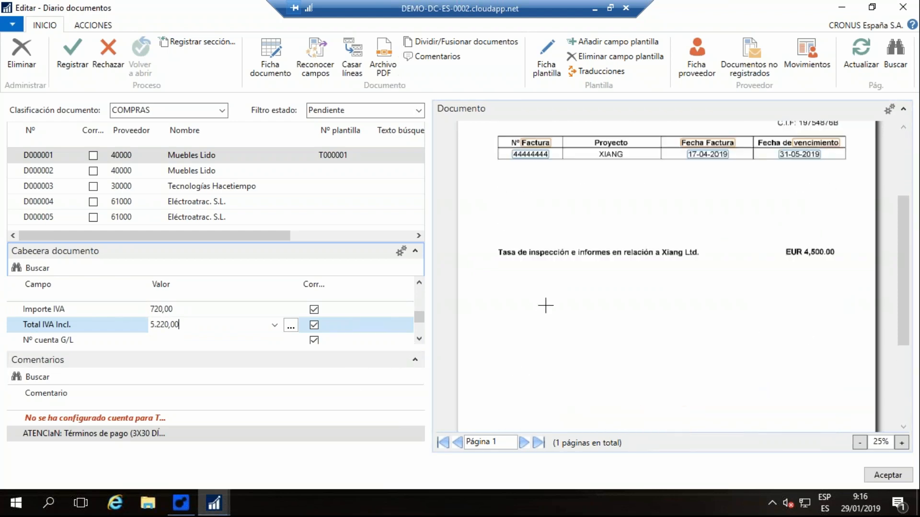
scroll(598, 306, "down", 1)
- Set Nº cuenta G/L to 6290001 (Otros servicios), filtering the accounts by 629, and accept it as the default for Total IVA Excl
left_click(416, 338)
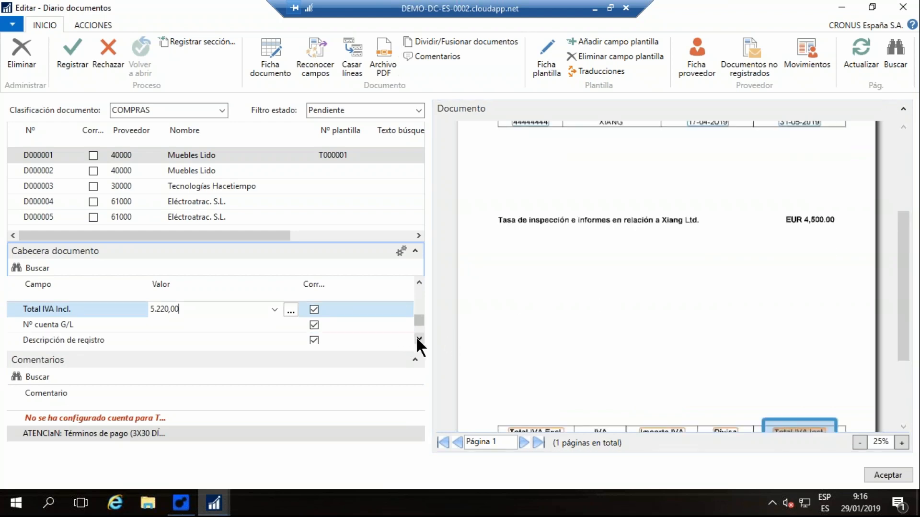
left_click(251, 325)
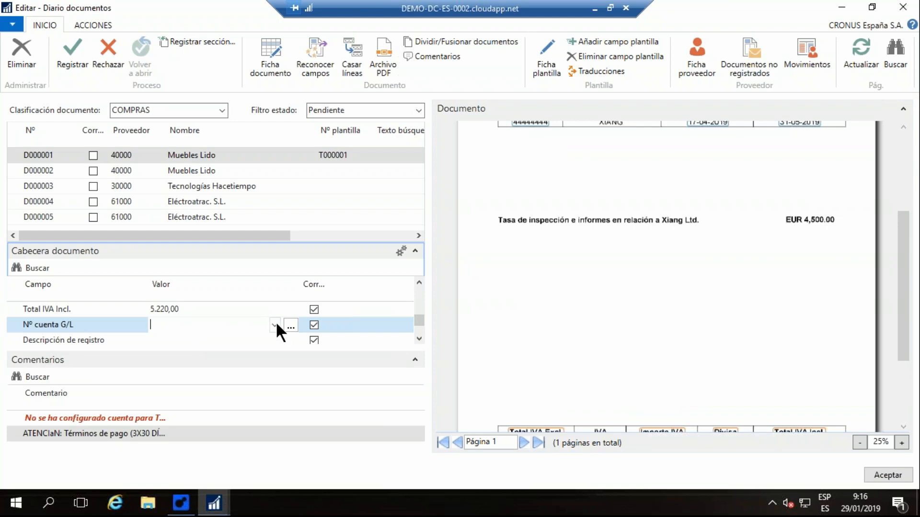
left_click(275, 324)
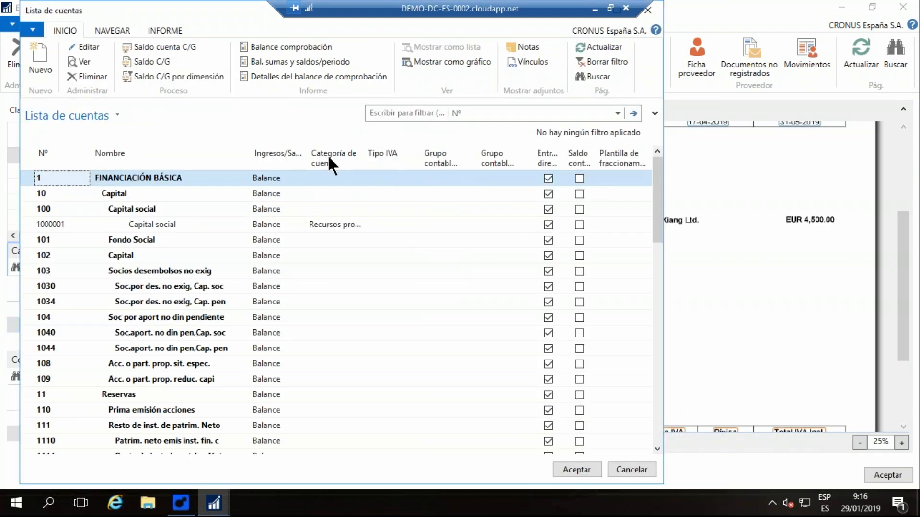
left_click(394, 113)
type("629")
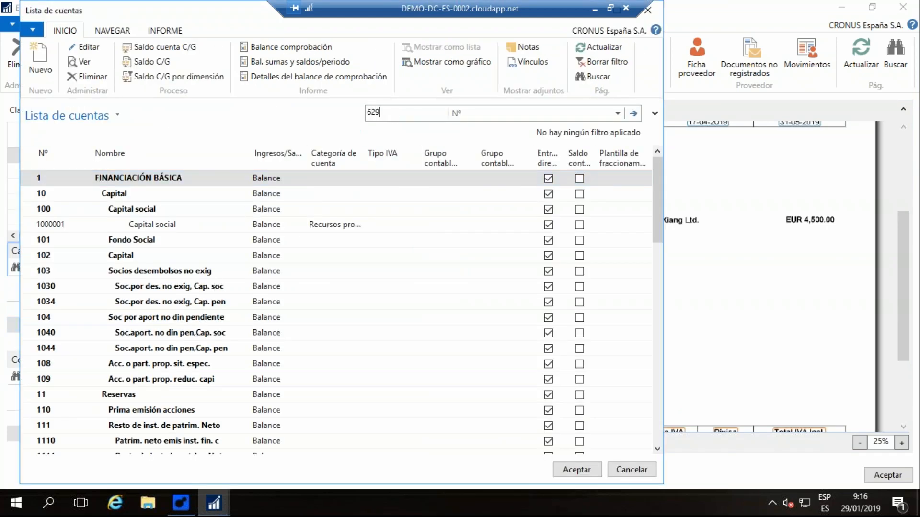
left_click(633, 113)
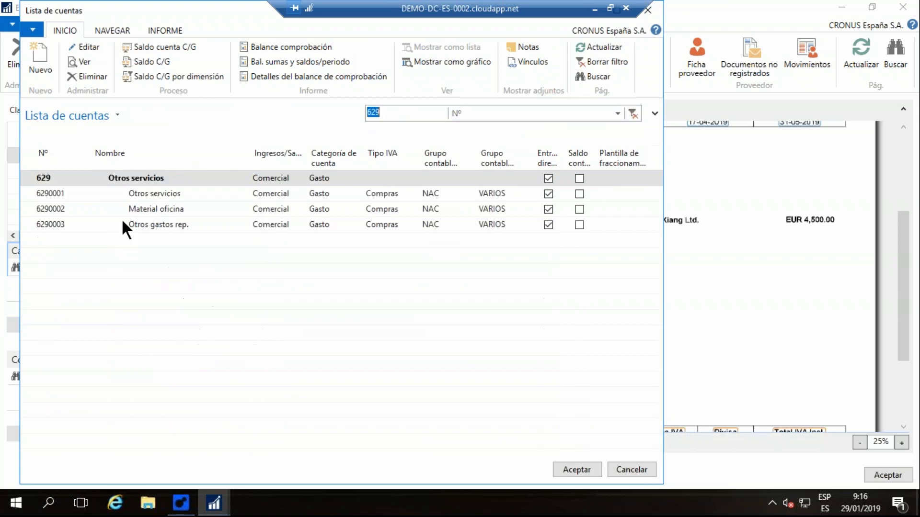
left_click(145, 195)
left_click(583, 470)
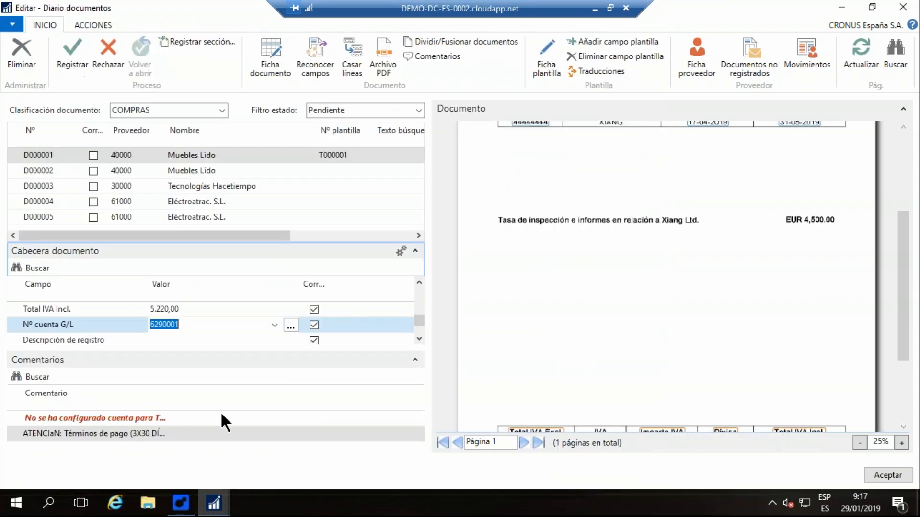
key("Return")
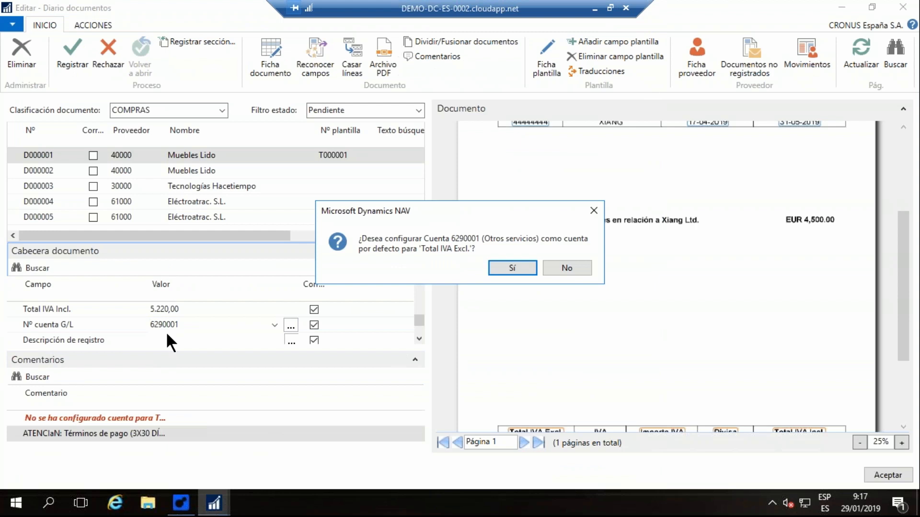
left_click(512, 266)
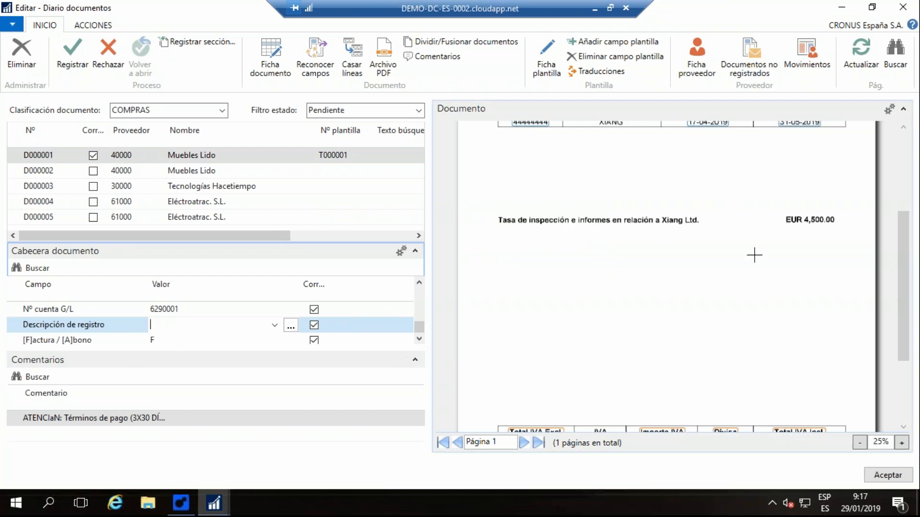
- Fill Descripción de registro with "Tasa de inspección e informes en relación a Xiang Ltd." captured from the invoice image
scroll(634, 268, "up", 1)
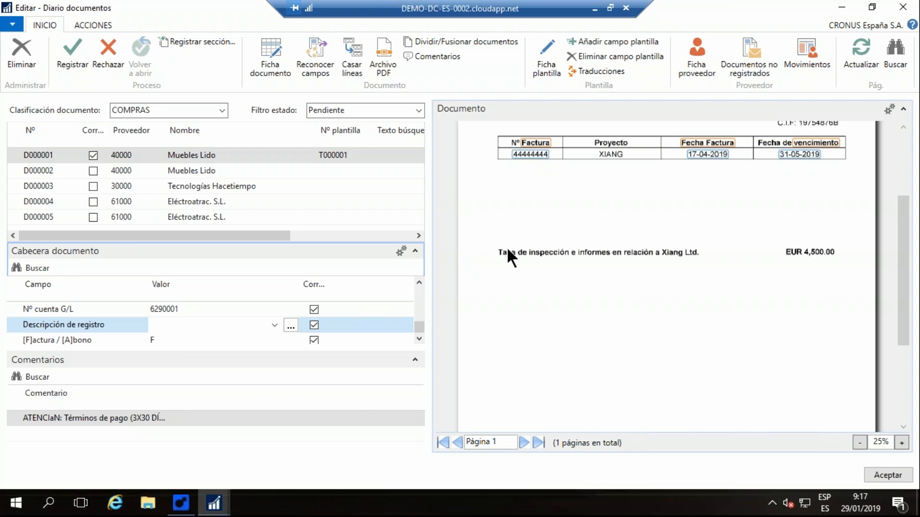
left_click_drag(507, 246, 744, 259)
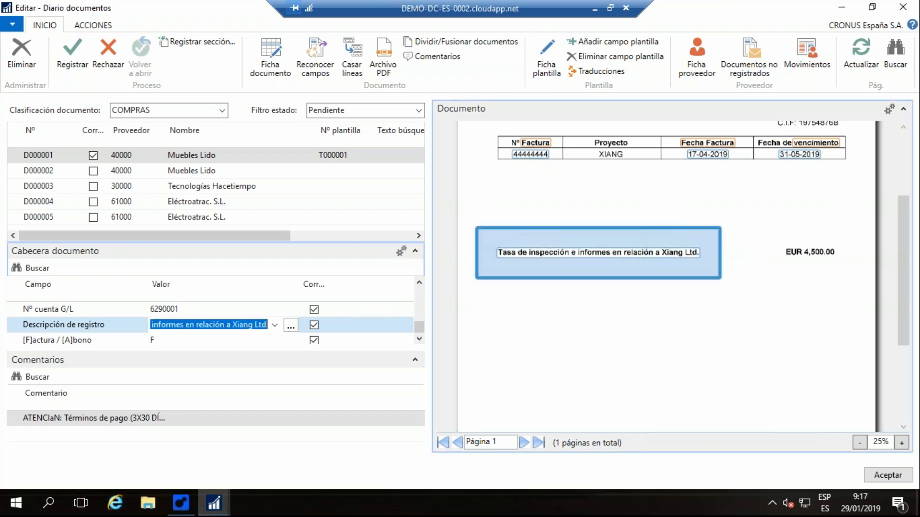
left_click(169, 339)
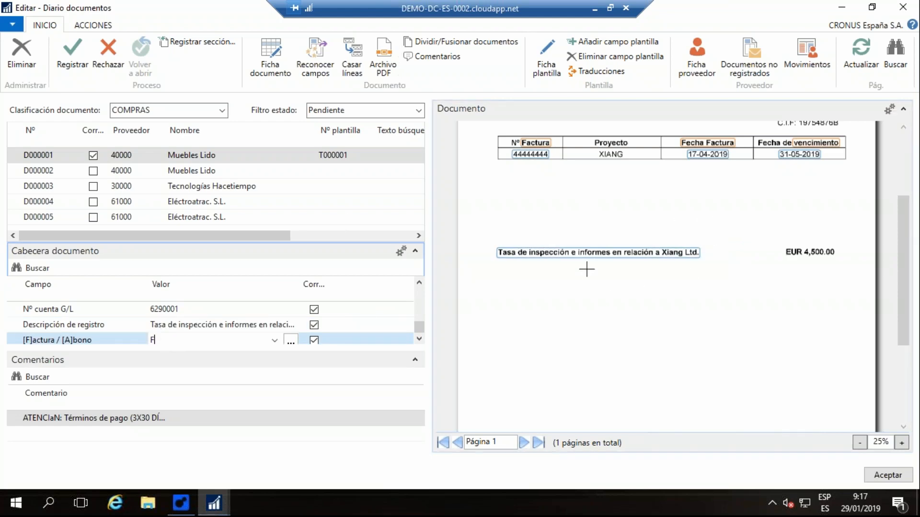
- Review the captured description on the invoice image of document D000001 and register the document as a purchase invoice
scroll(551, 261, "down", 1)
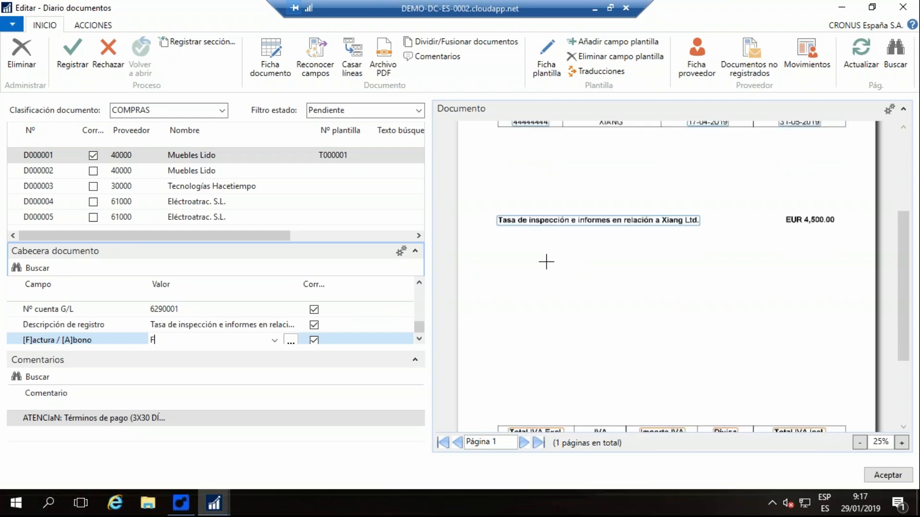
scroll(546, 261, "down", 1)
scroll(582, 304, "up", 1)
scroll(582, 303, "up", 2)
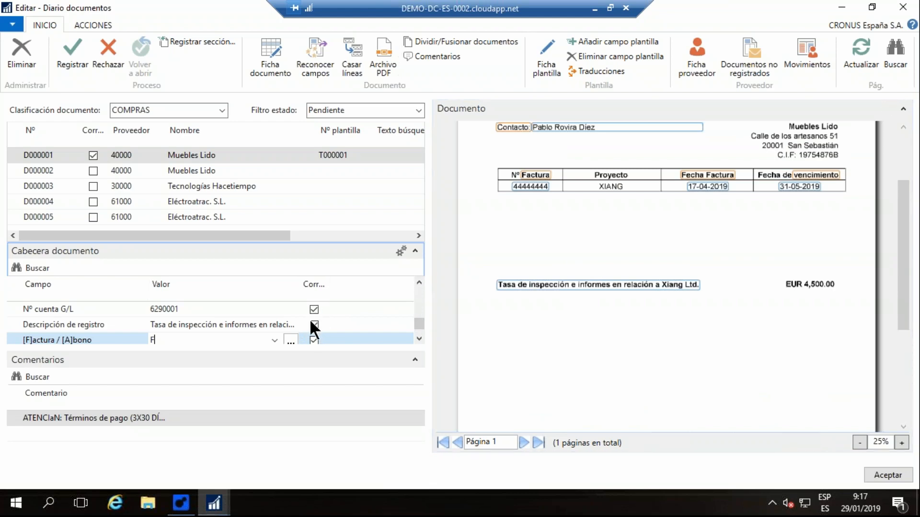
left_click(76, 50)
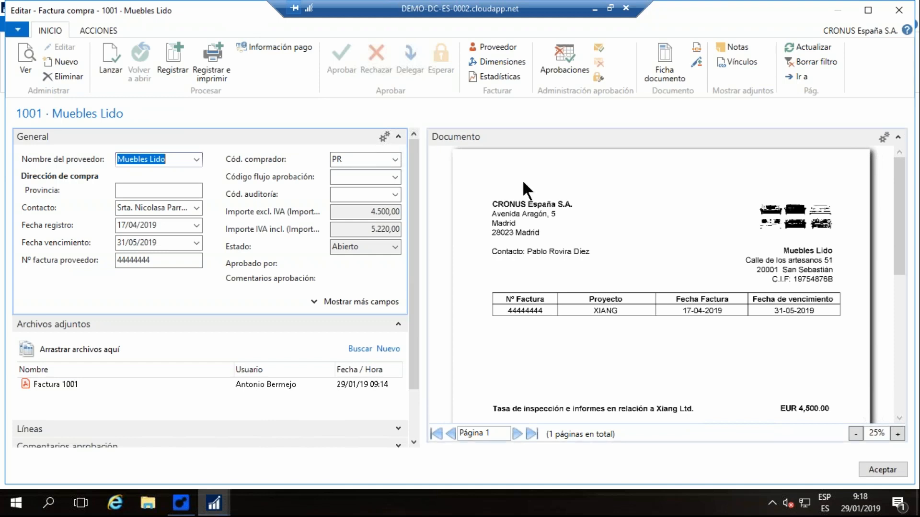
- Examine the header, attachment, lines and totals of purchase invoice 1001 and compare them with the invoice image
scroll(522, 180, "down", 1)
scroll(522, 180, "down", 3)
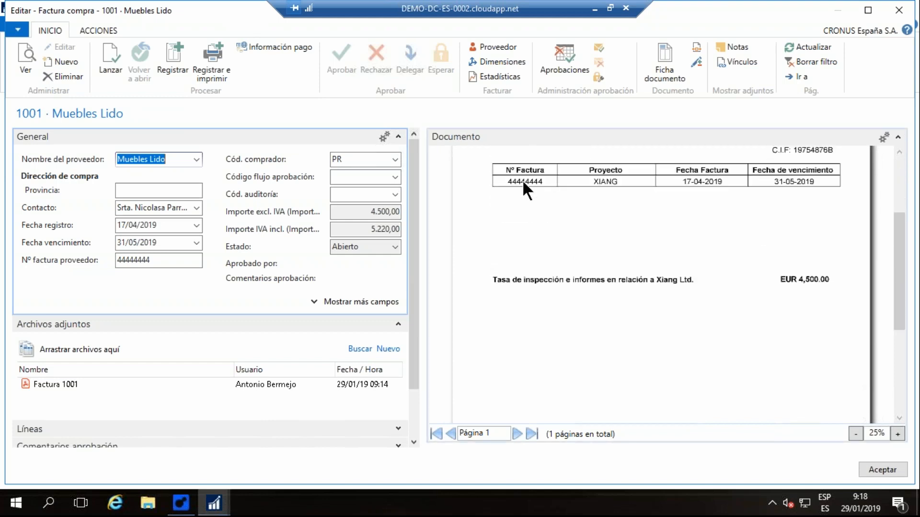
scroll(522, 180, "down", 1)
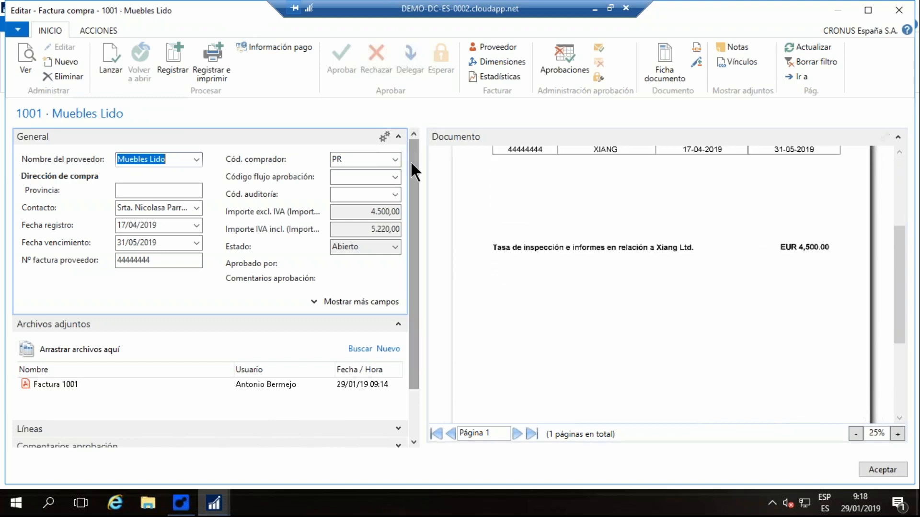
left_click_drag(410, 160, 414, 217)
left_click(399, 369)
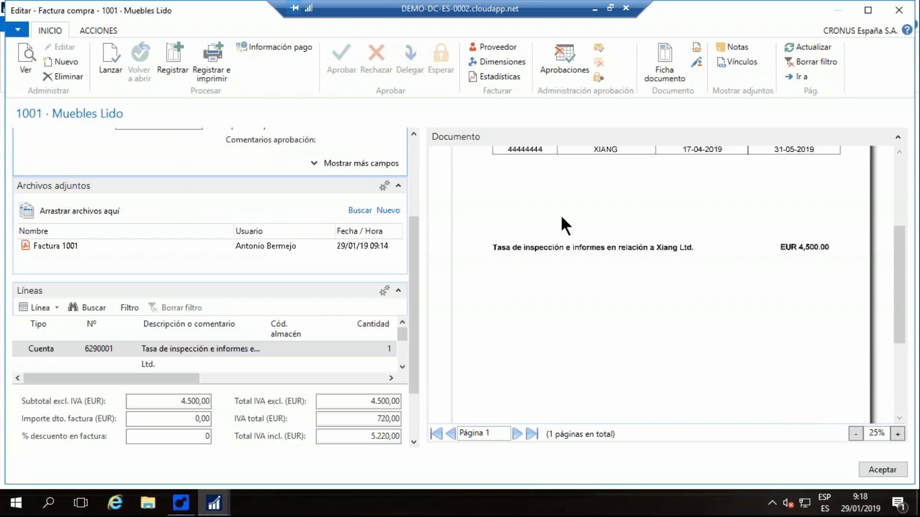
scroll(566, 226, "down", 1)
scroll(565, 225, "down", 1)
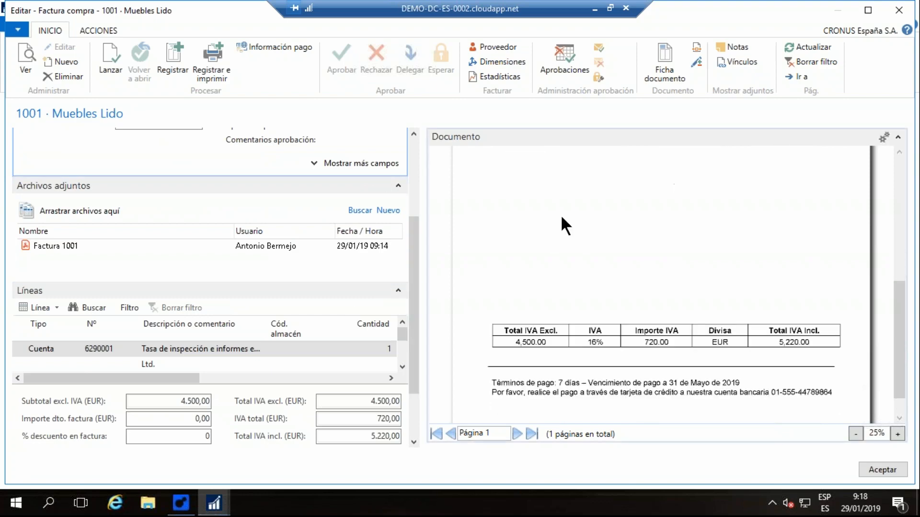
scroll(566, 225, "up", 1)
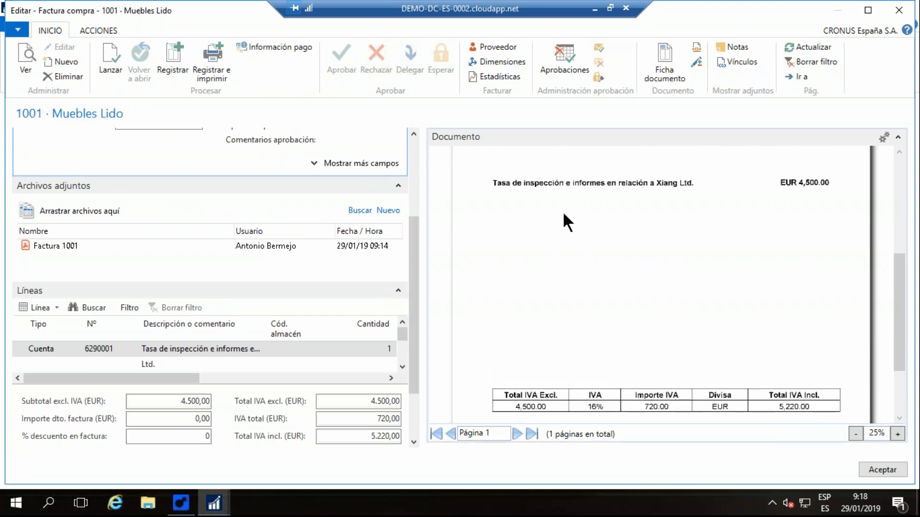
scroll(564, 214, "up", 2)
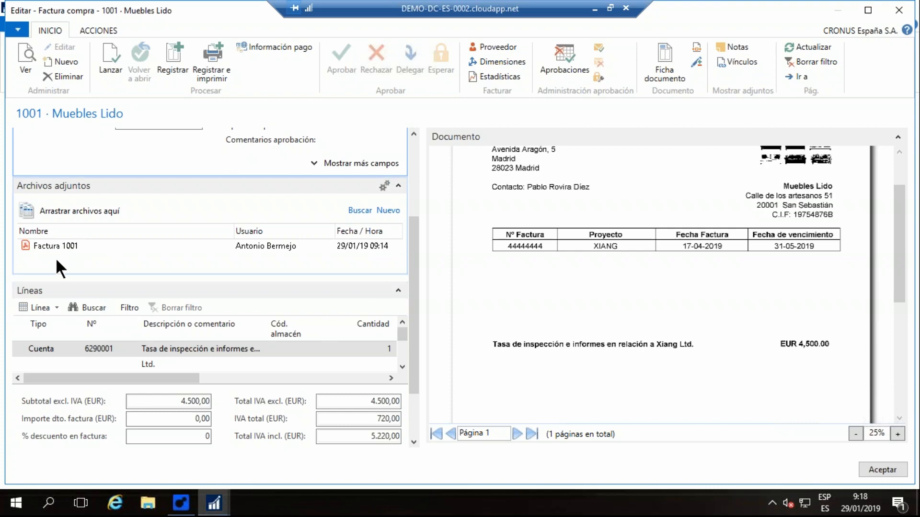
- Send an approval request for purchase invoice 1001 and close the invoice
scroll(415, 263, "up", 2)
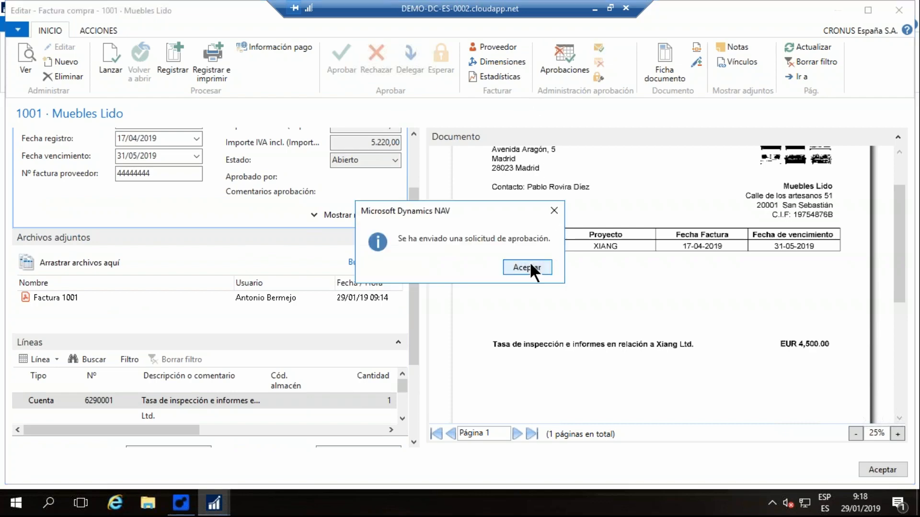
left_click(528, 266)
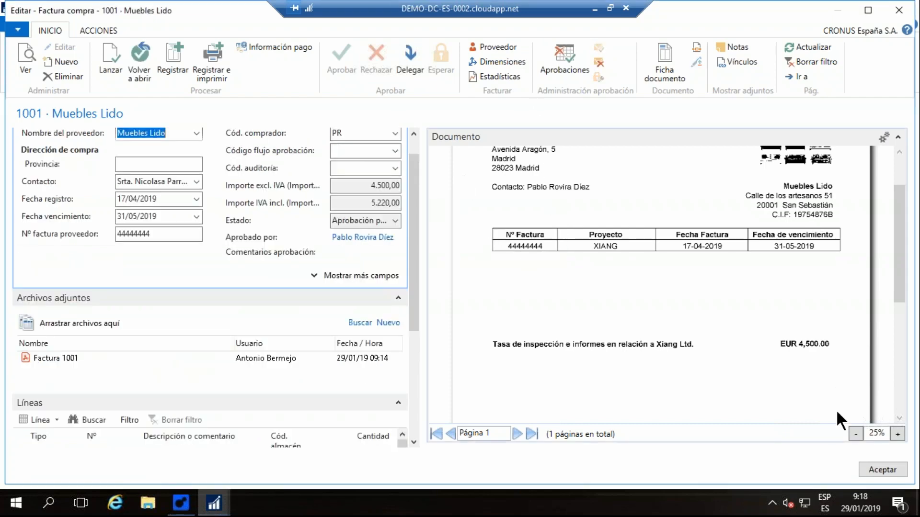
left_click(892, 470)
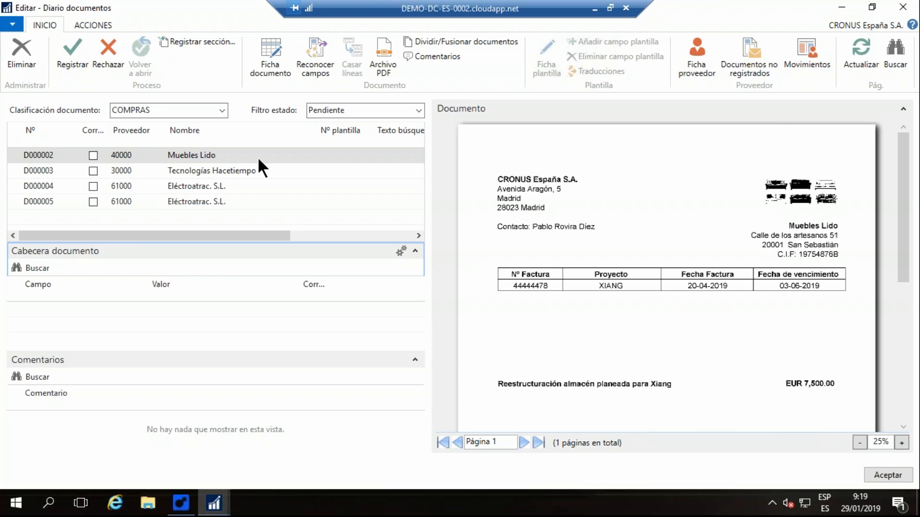
- Recognize the fields of document D000002 and check its header values, including the amounts, Nº cuenta G/L and Descripción de registro
left_click(319, 48)
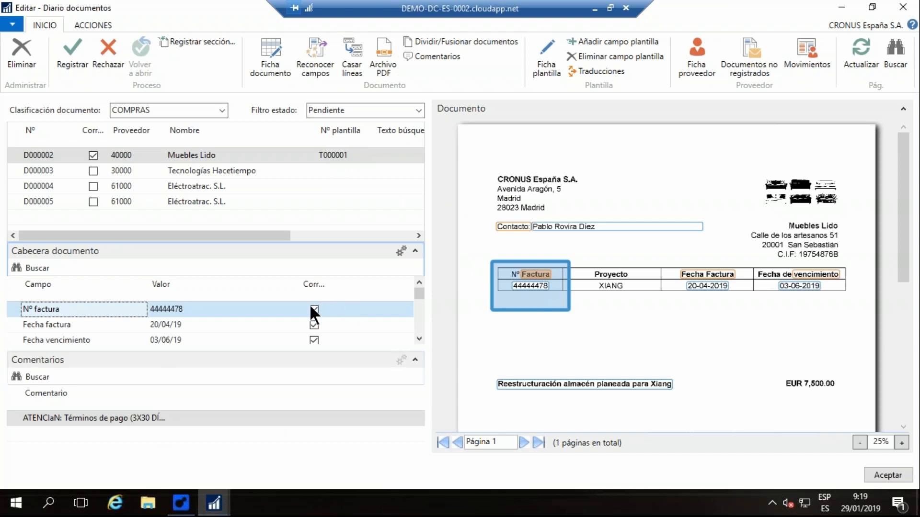
left_click(419, 339)
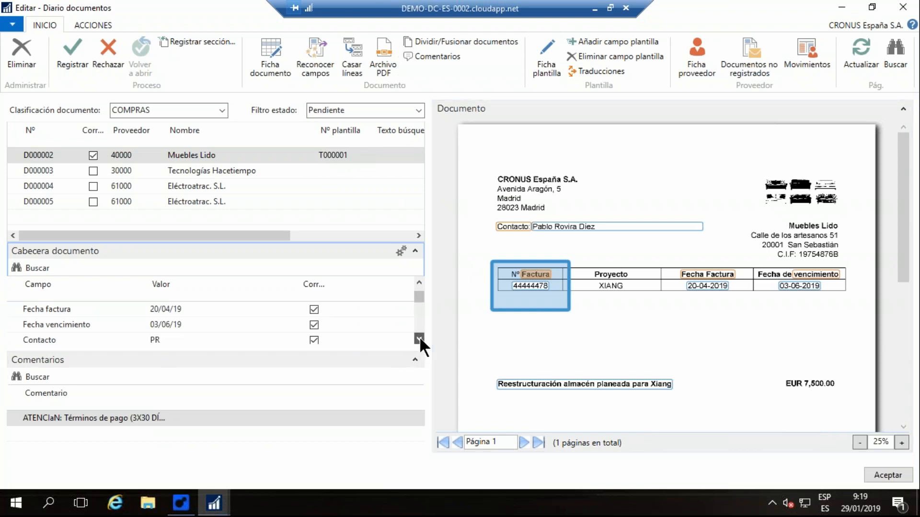
left_click(419, 339)
left_click(419, 339)
left_click(419, 340)
left_click(420, 339)
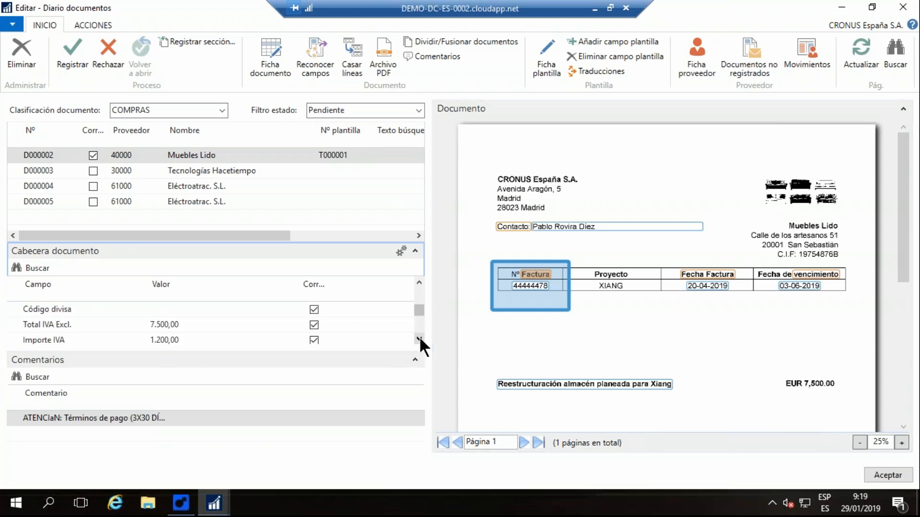
left_click(419, 339)
left_click(419, 339)
left_click(419, 339)
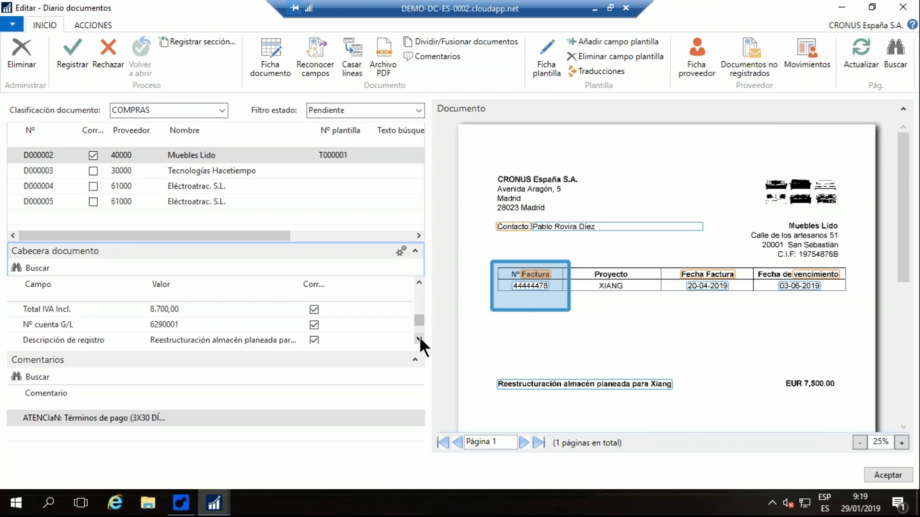
left_click(419, 339)
left_click(186, 309)
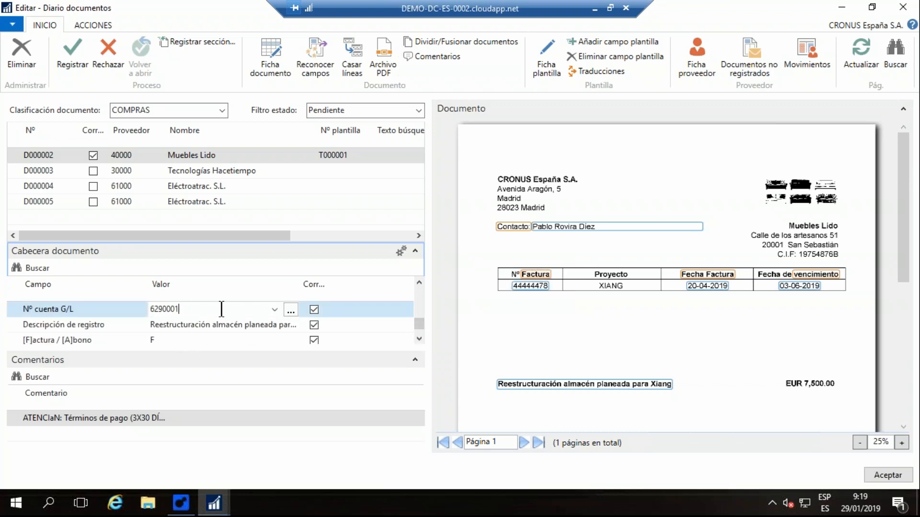
left_click(202, 324)
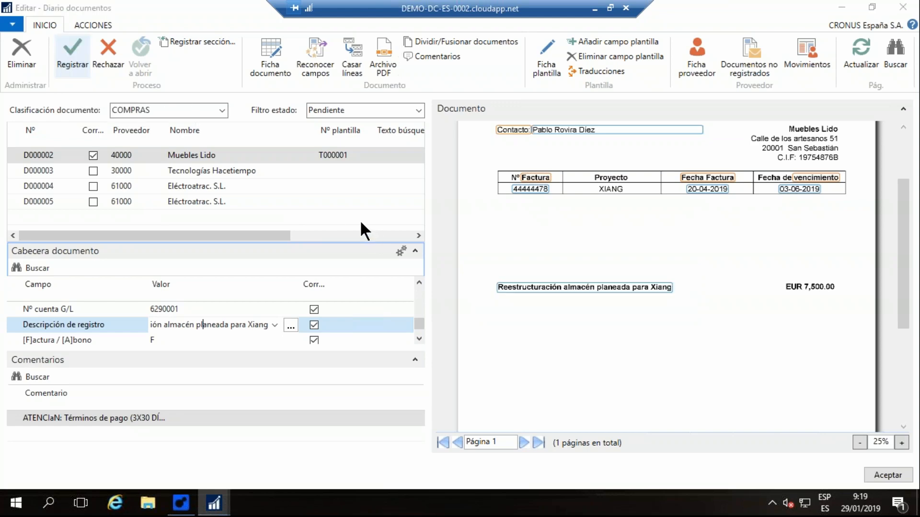
- Register document D000002 and compare the lines of purchase invoice 1002 with the invoice image
left_click_drag(413, 144, 410, 209)
scroll(531, 211, "down", 1)
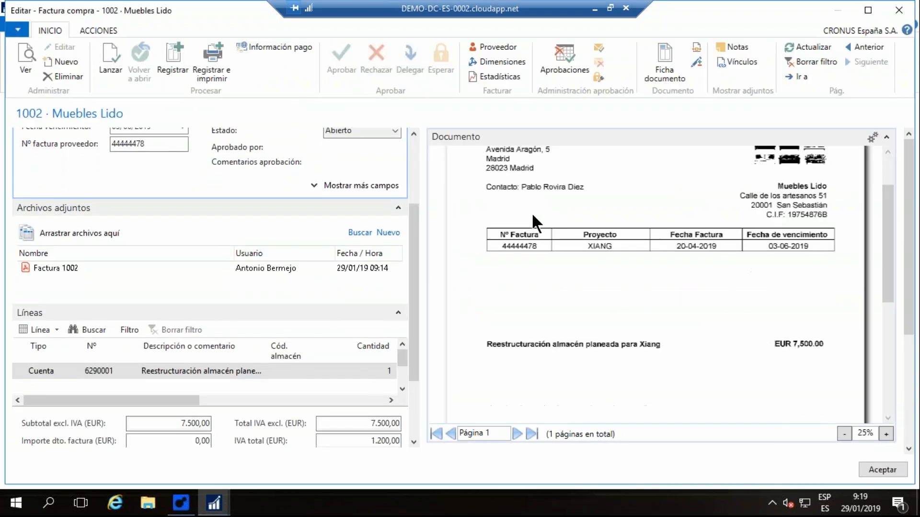
scroll(585, 261, "down", 1)
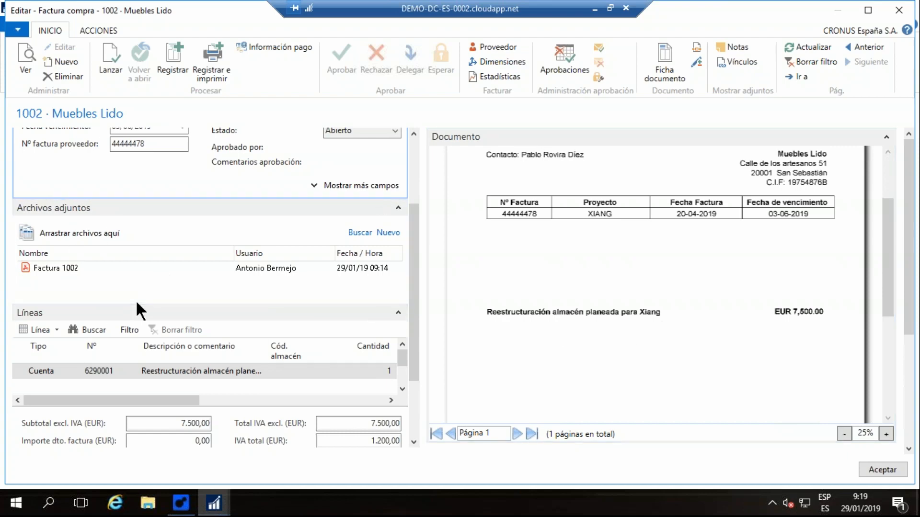
- Send an approval request for purchase invoice 1002 and close the invoice
left_click(597, 47)
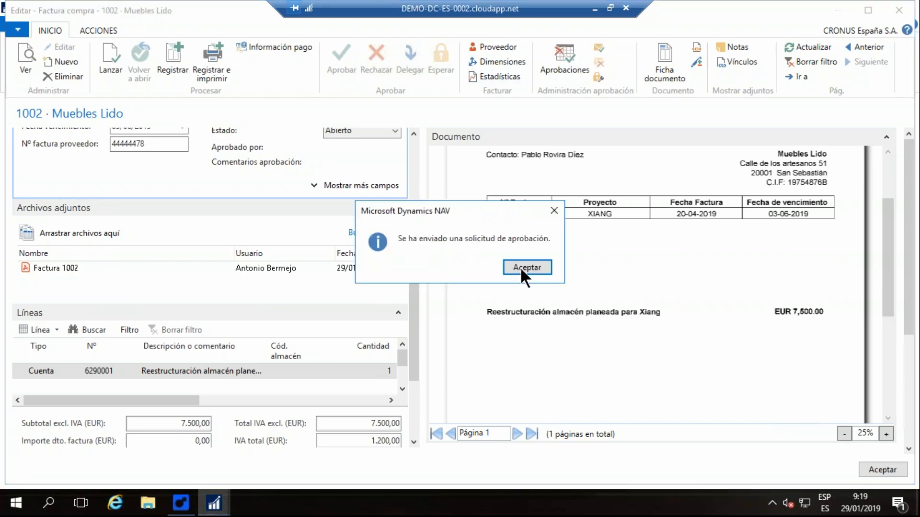
left_click(521, 267)
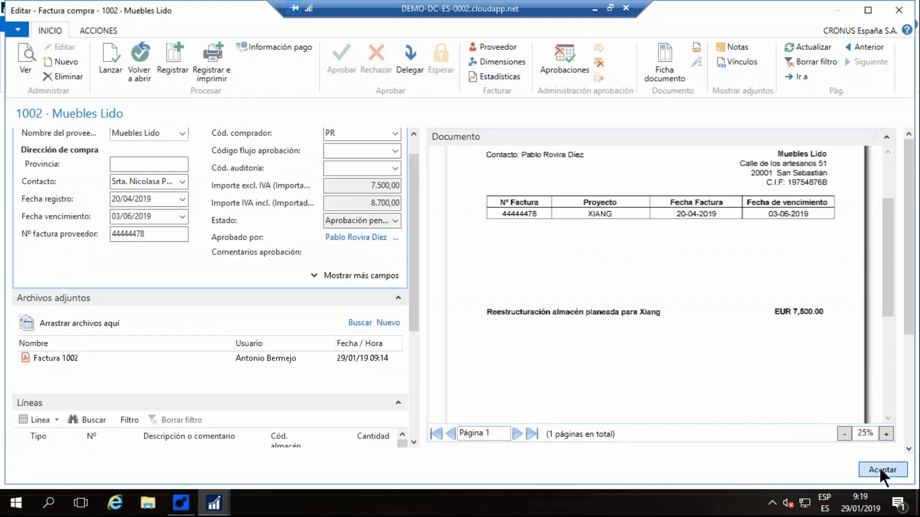
left_click(880, 467)
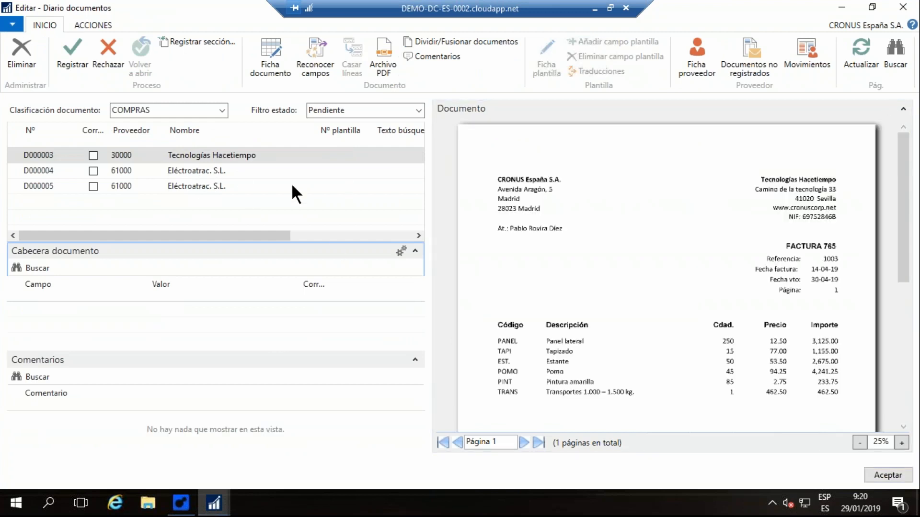
- Recognize the fields of Eléctroatrac. S.L. document D000004 and read the comments on its header
left_click(171, 172)
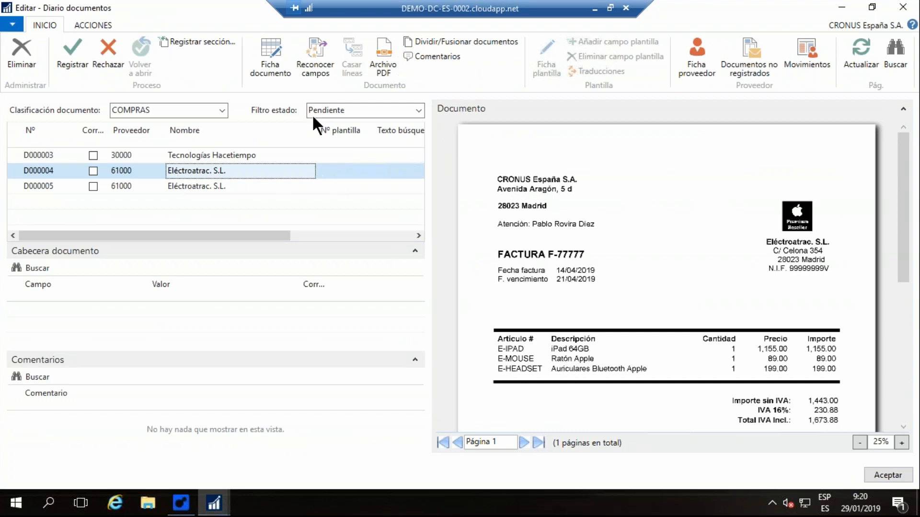
left_click(313, 54)
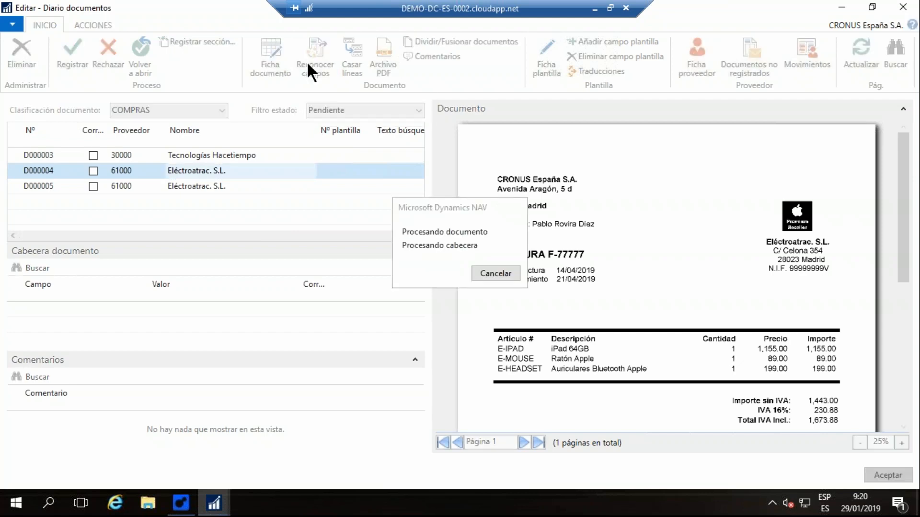
scroll(606, 228, "down", 1)
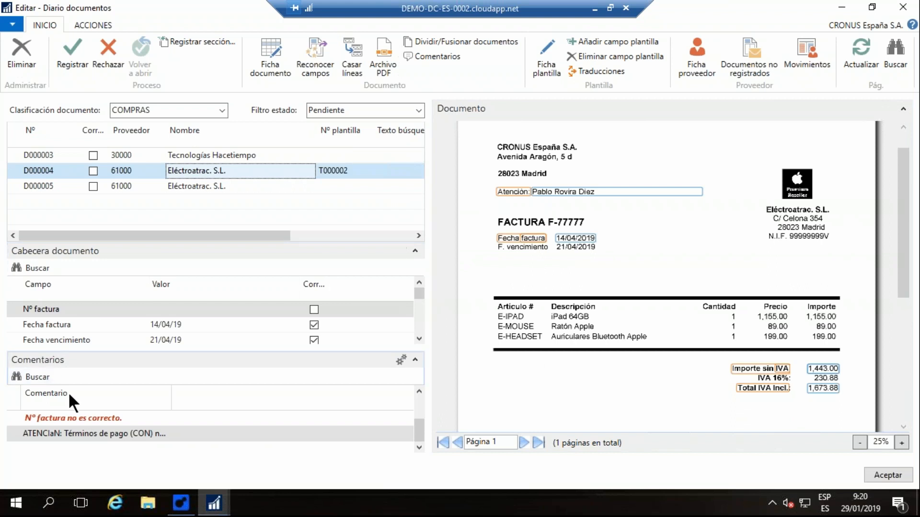
left_click(64, 420)
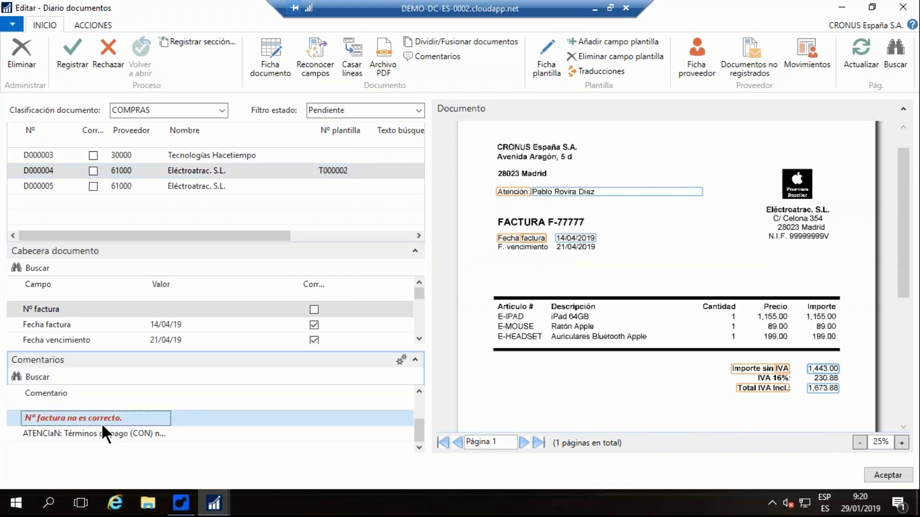
- Fill Nº factura with F-77777 by capturing the caption FACTURA and the number beside it on the invoice image
left_click(54, 310)
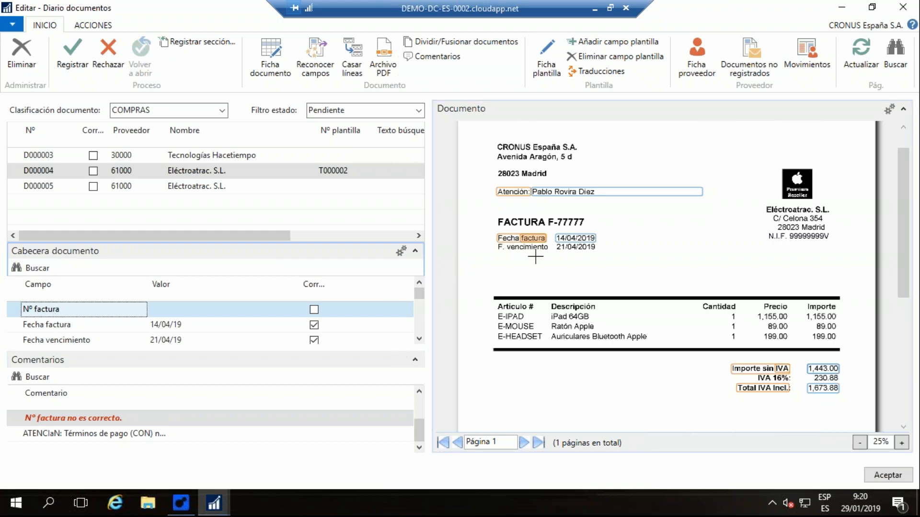
left_click_drag(543, 238, 545, 240)
left_click_drag(495, 217, 552, 225)
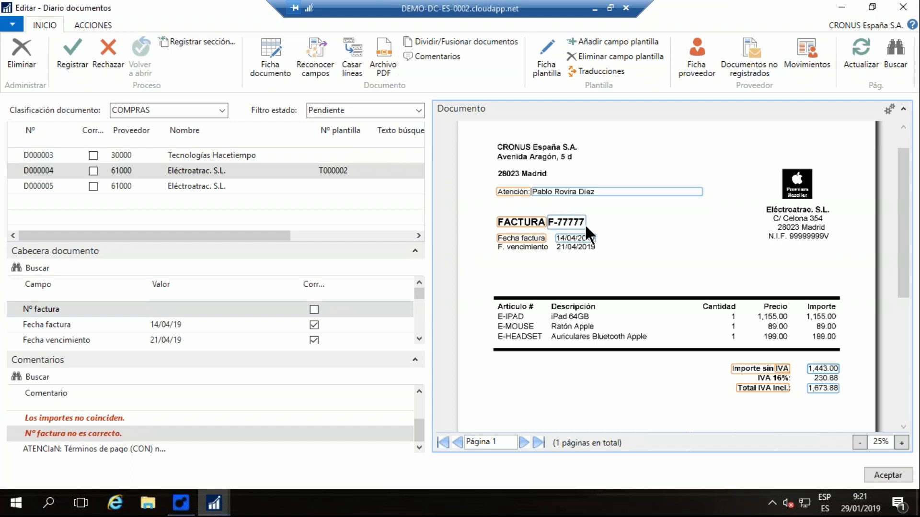
left_click_drag(585, 226, 586, 226)
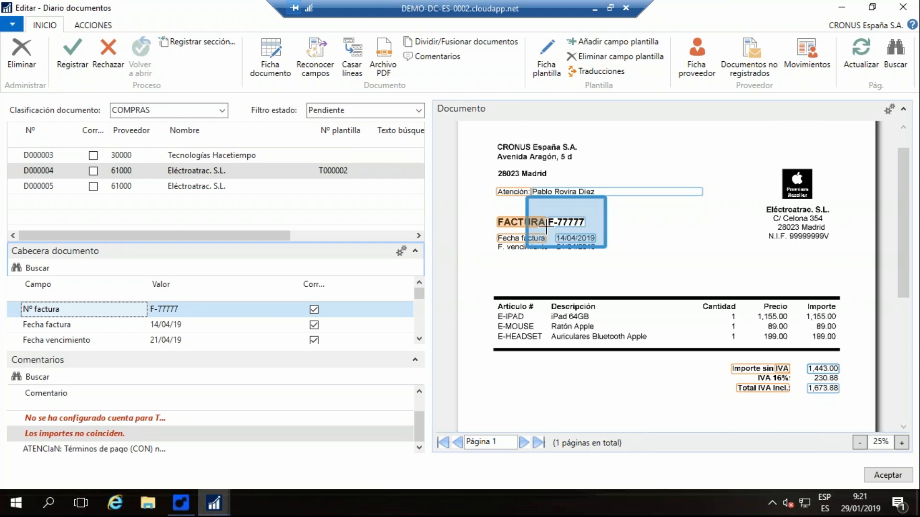
- Check Nº factura, Fecha factura and Fecha vencimiento of document D000004, and inspect the amounts on the invoice image
left_click(166, 308)
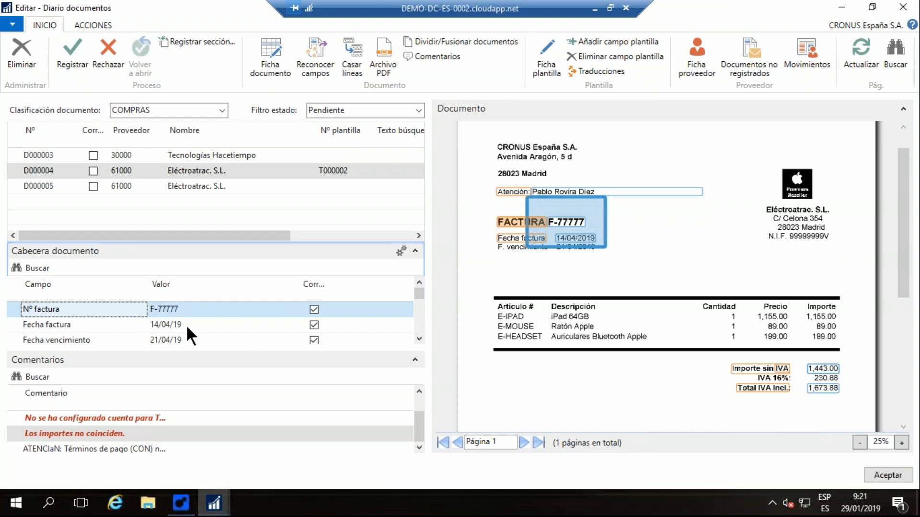
left_click(223, 327)
left_click(188, 339)
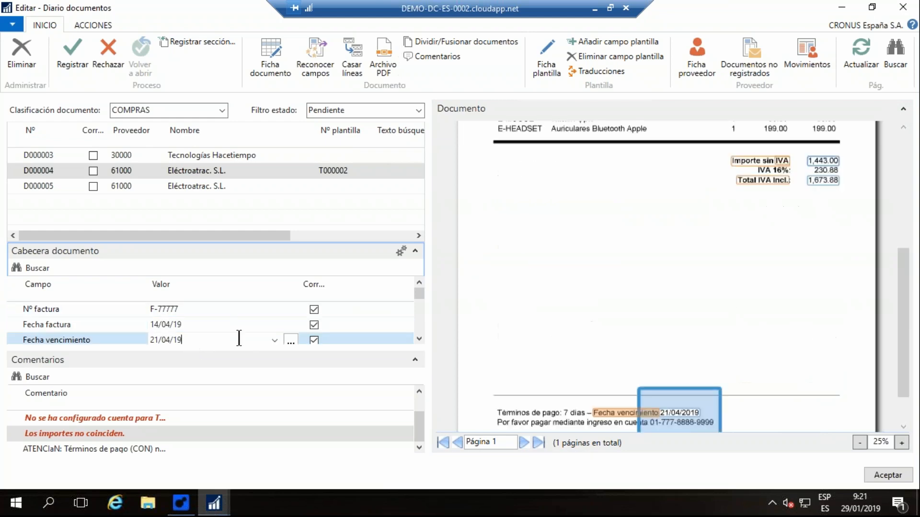
left_click(419, 338)
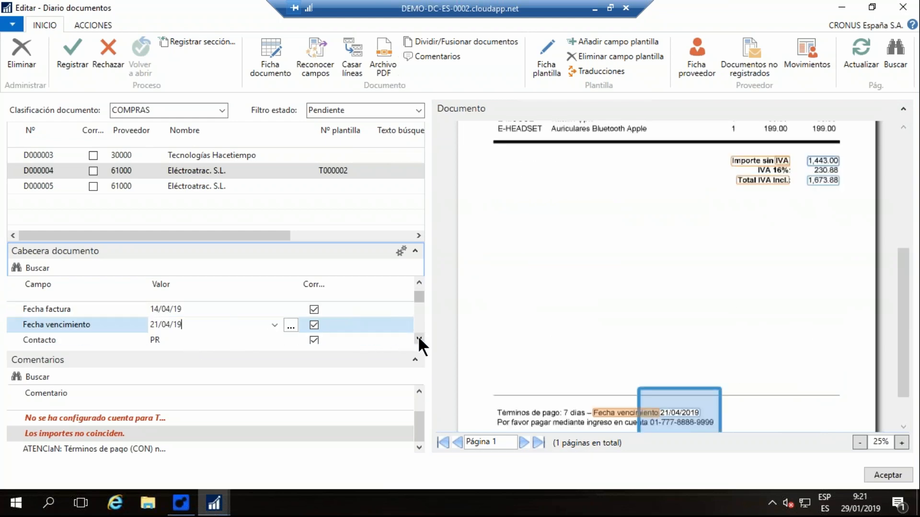
left_click(419, 338)
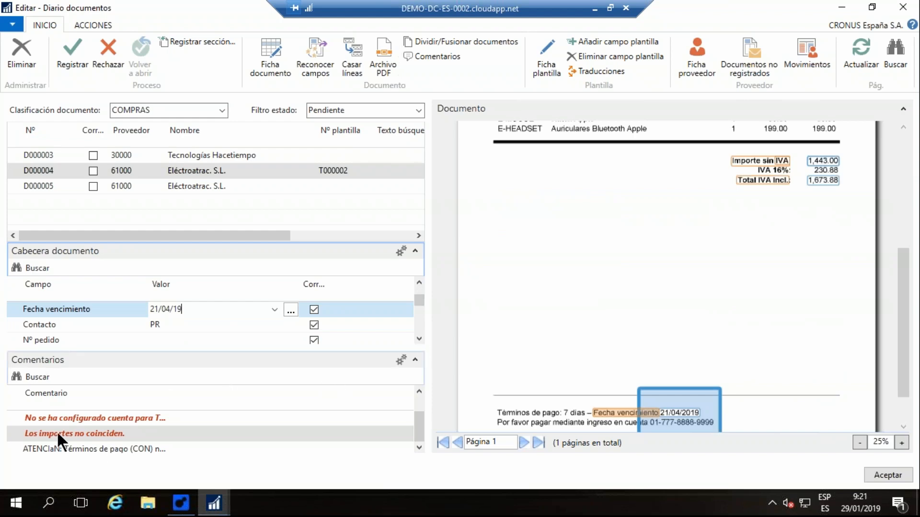
scroll(594, 277, "up", 3)
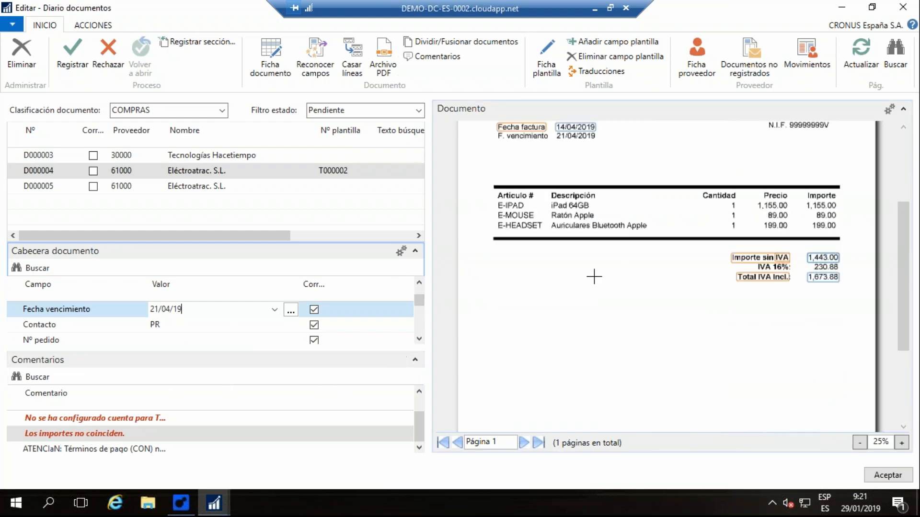
- Set Importe IVA of document D000004 to 230,88 by capturing the caption IVA 16% and the amount beside it on the invoice image
left_click(419, 338)
left_click(420, 338)
left_click(419, 338)
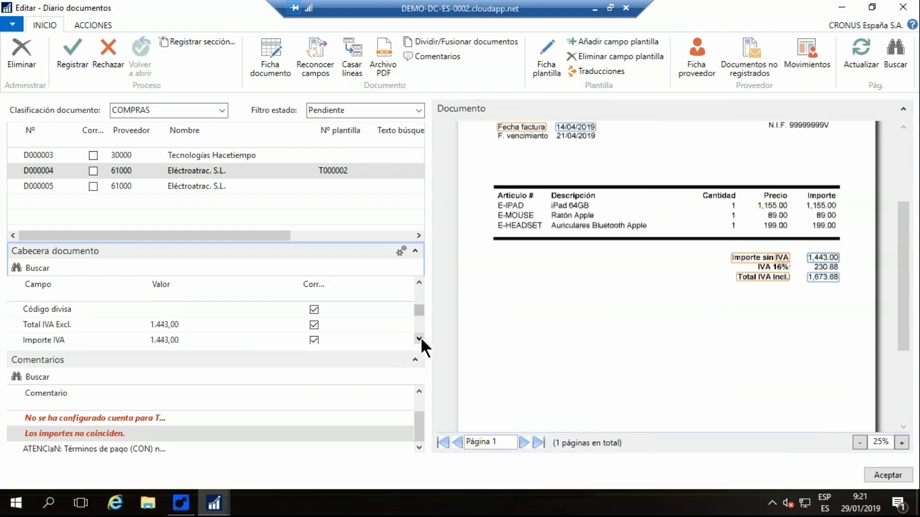
left_click(419, 339)
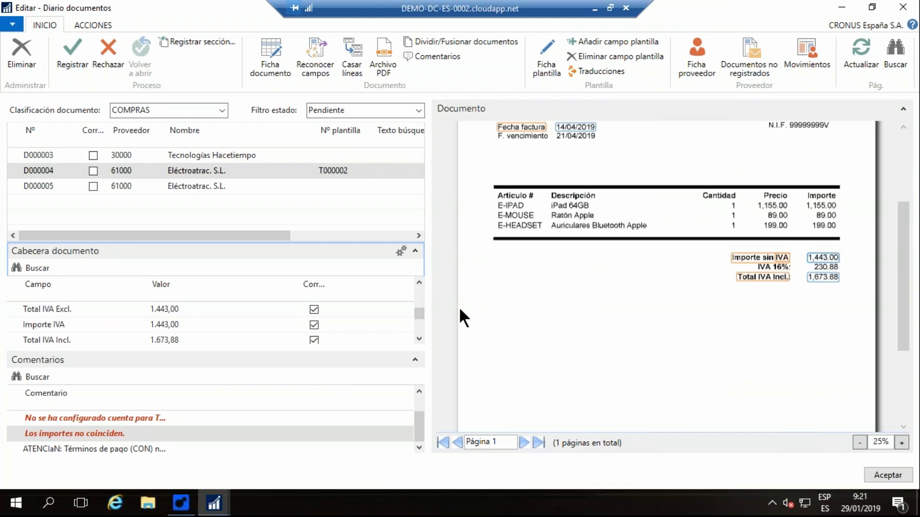
left_click(38, 328)
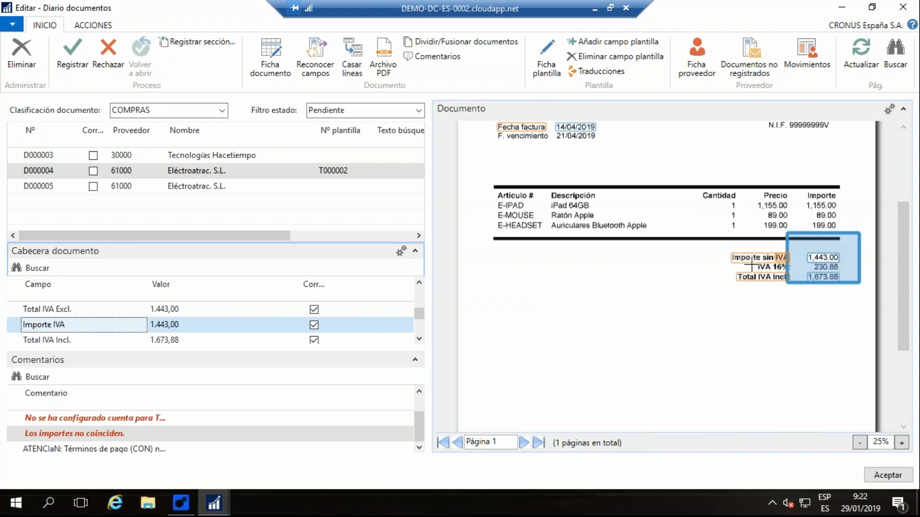
left_click_drag(751, 263, 790, 271)
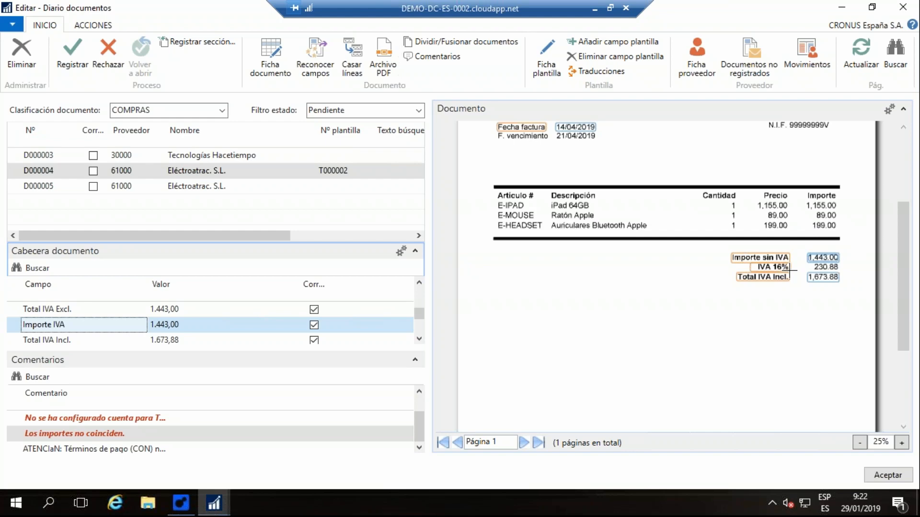
left_click_drag(789, 270, 840, 266)
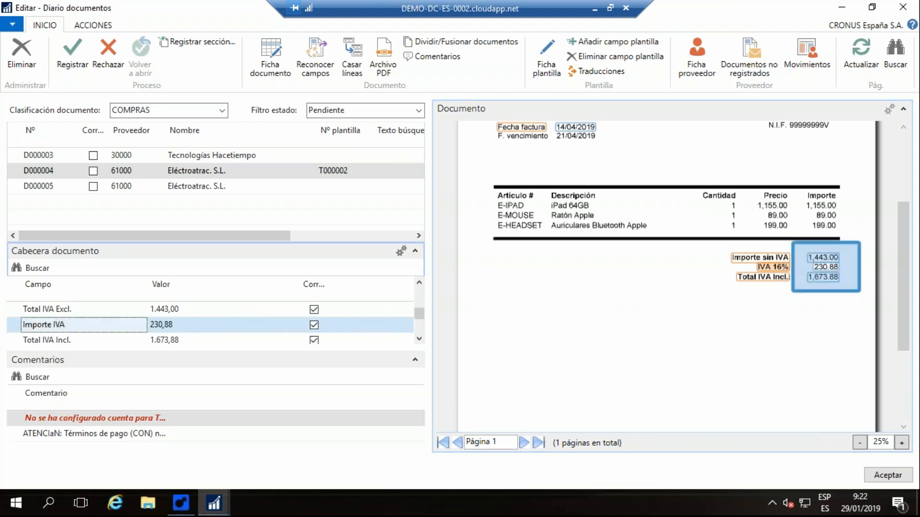
left_click(174, 324)
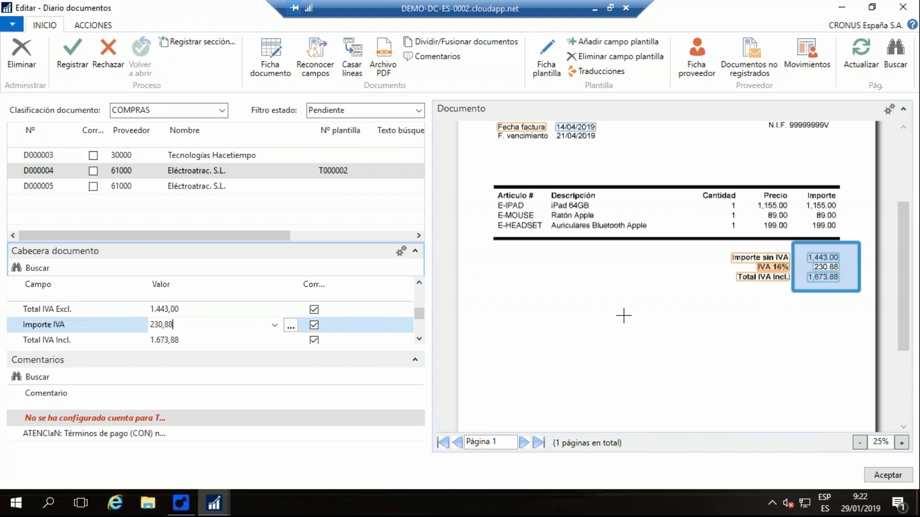
- Open the document card of D000004 and collapse its Cabecera and Comentarios sections to enlarge the lines area
scroll(624, 317, "up", 3)
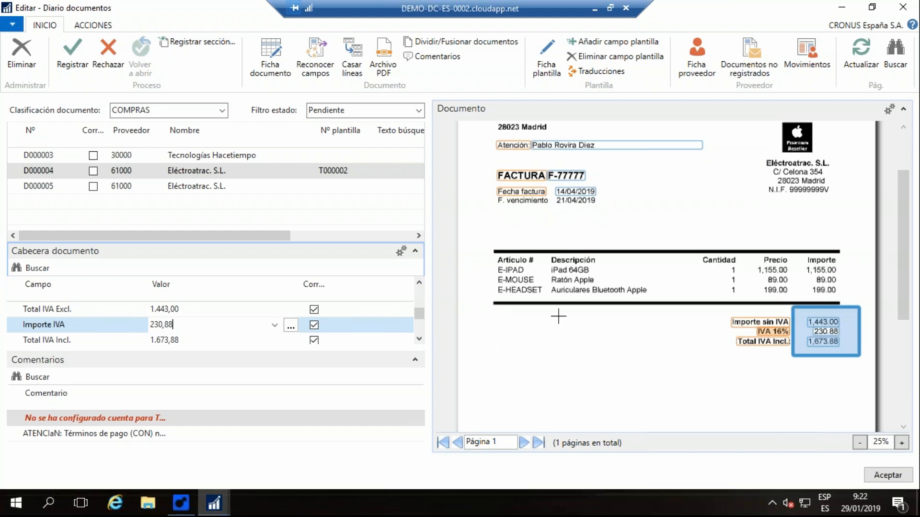
left_click(268, 54)
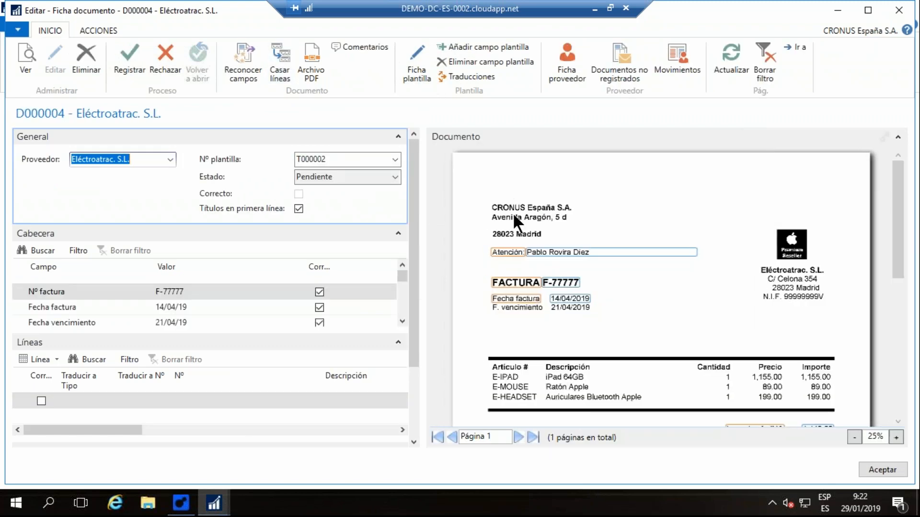
scroll(524, 268, "down", 2)
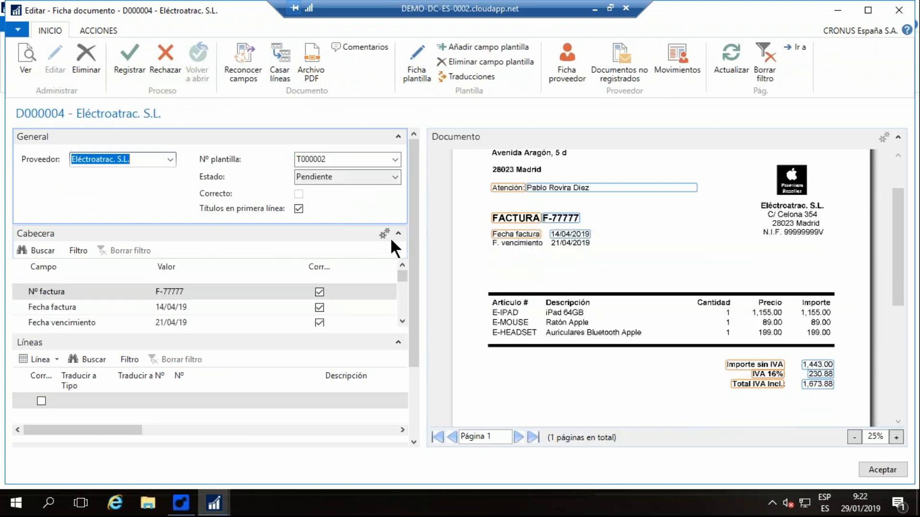
left_click(398, 232)
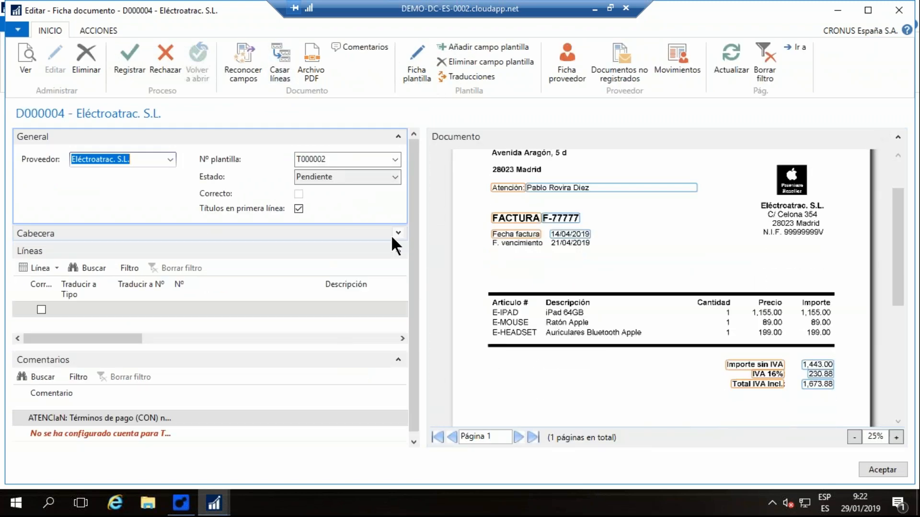
left_click(399, 360)
scroll(550, 277, "down", 2)
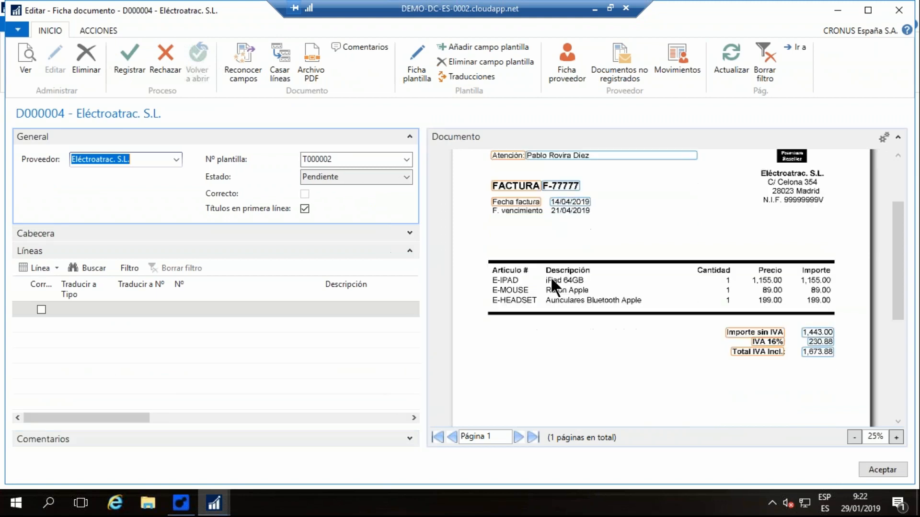
- Capture the invoice column headings Artículo # for the line field Nº and Descripción for the line field Descripción
left_click(184, 308)
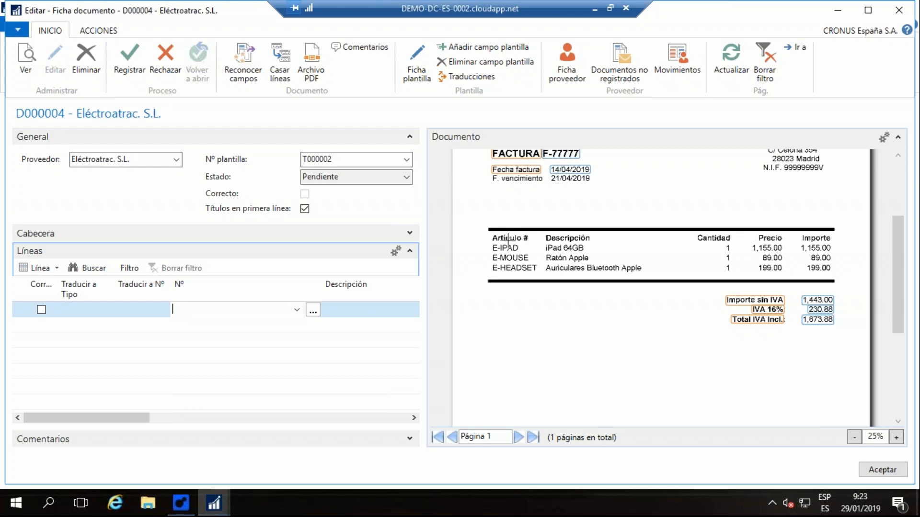
left_click_drag(487, 233, 538, 242)
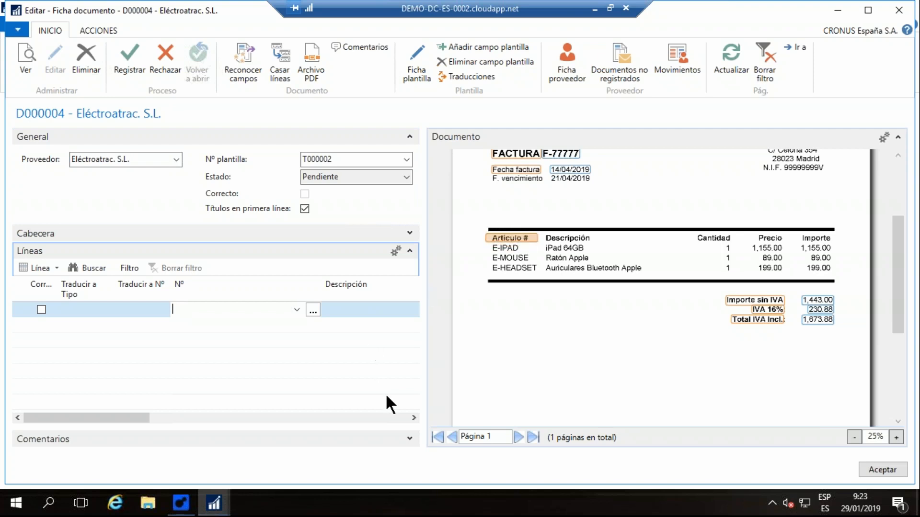
left_click(415, 417)
left_click(414, 416)
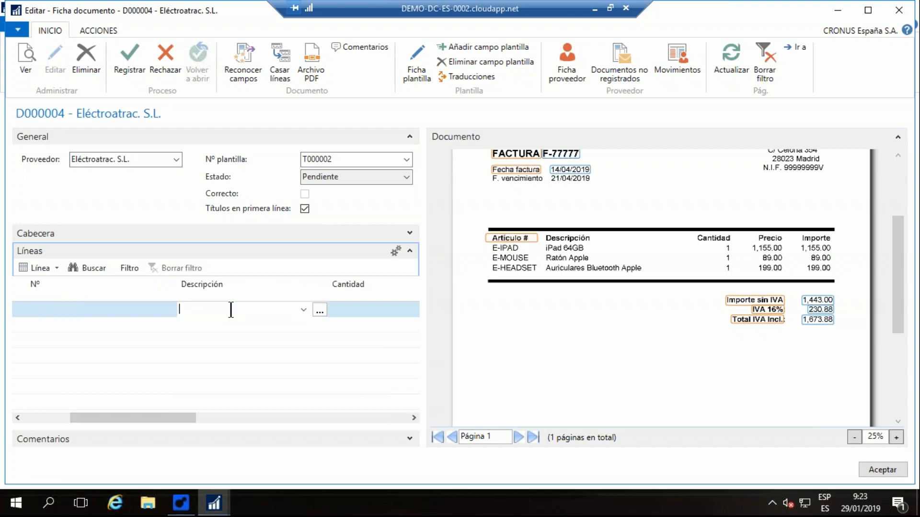
left_click_drag(541, 237, 690, 240)
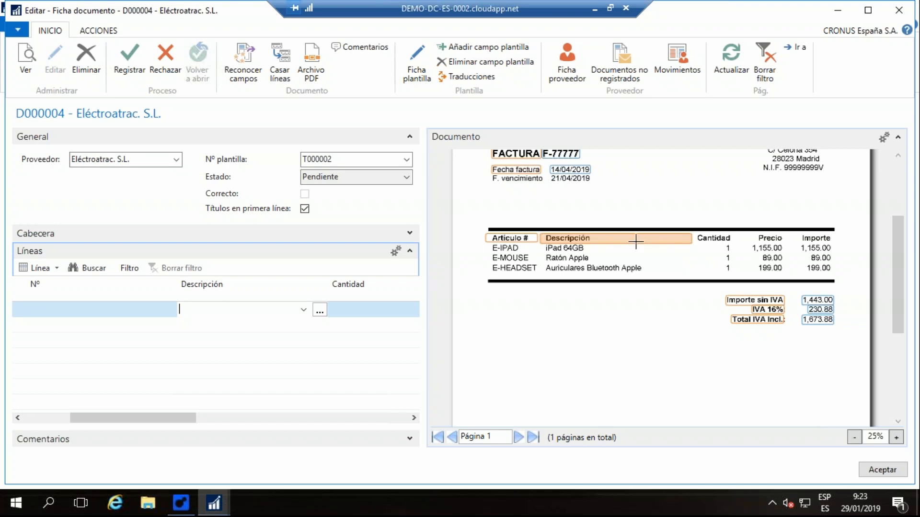
- Capture the invoice column headings Cantidad for the line field Cantidad and Precio for Coste unidad
left_click(415, 417)
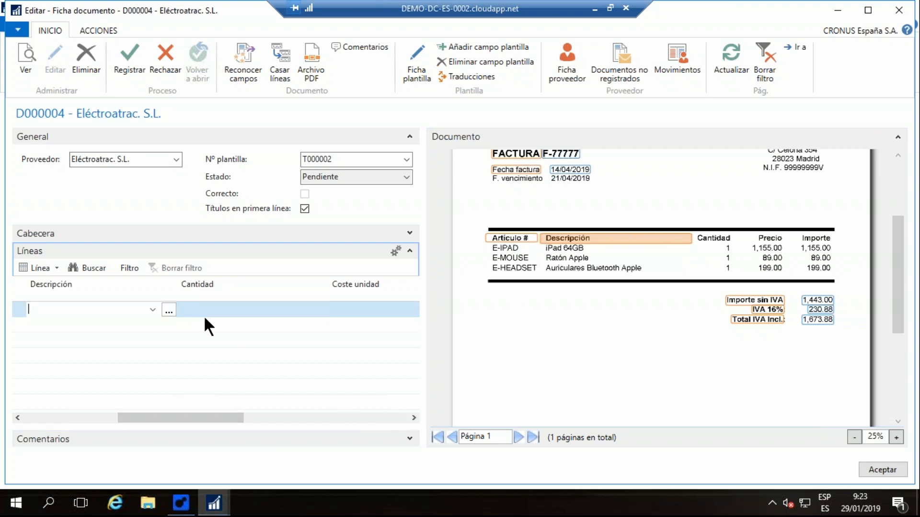
left_click(188, 309)
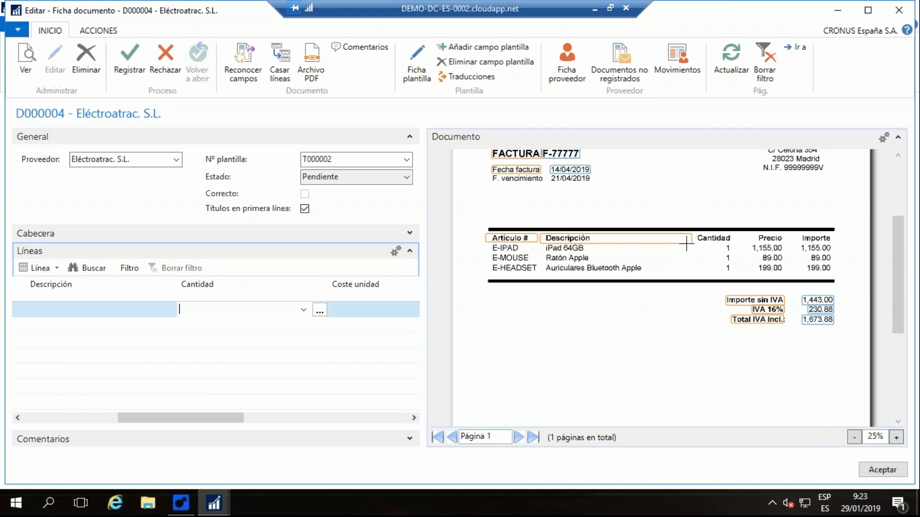
left_click_drag(695, 235, 736, 243)
left_click(346, 310)
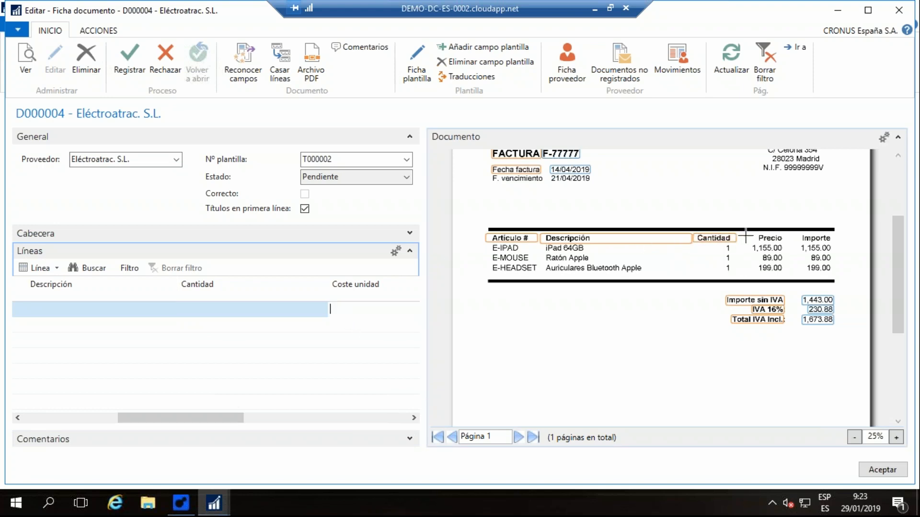
left_click_drag(741, 234, 784, 242)
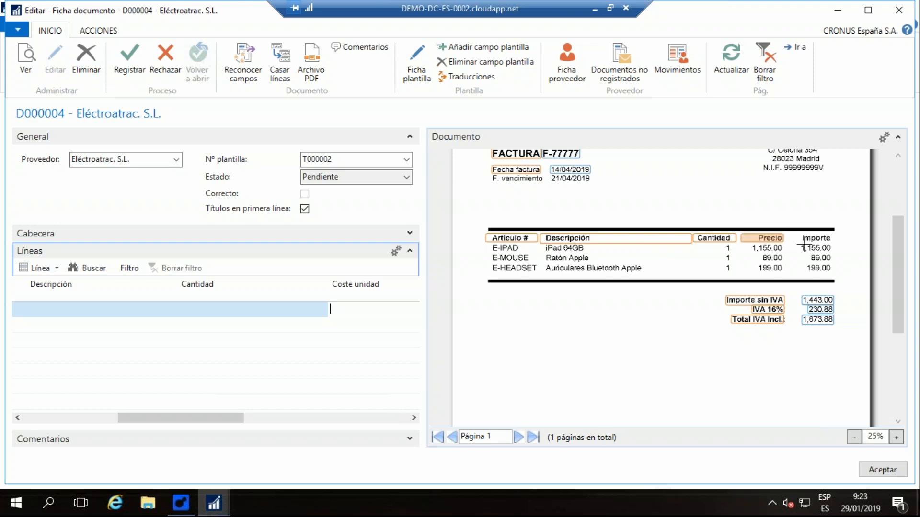
- Capture the invoice column heading Importe for the line field Importe línea
left_click(413, 416)
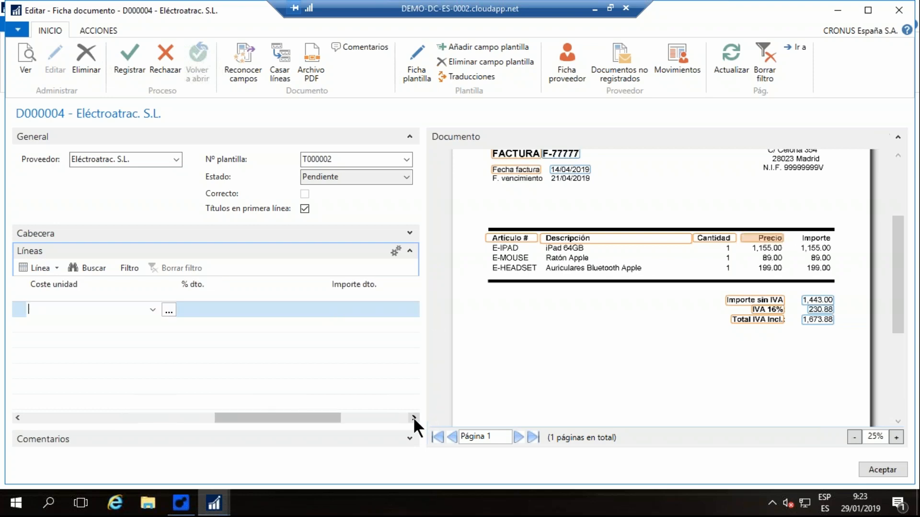
left_click(413, 416)
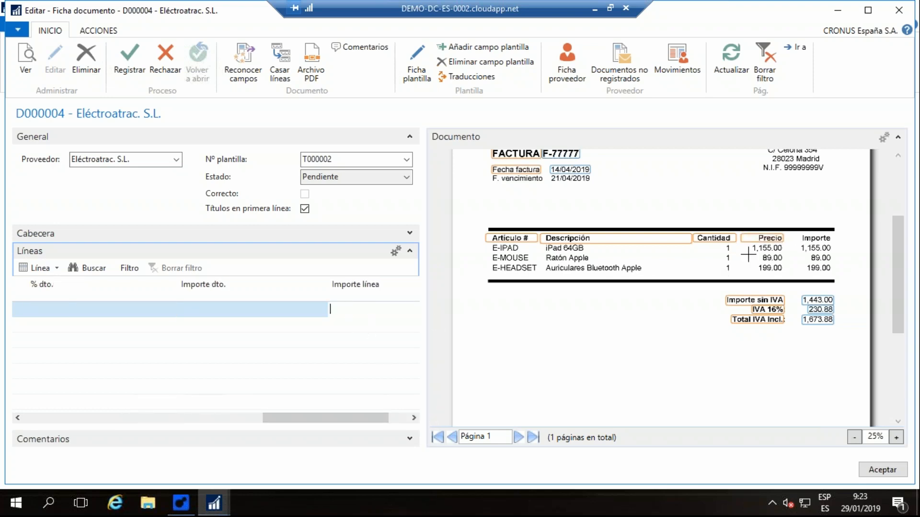
left_click_drag(789, 233, 834, 238)
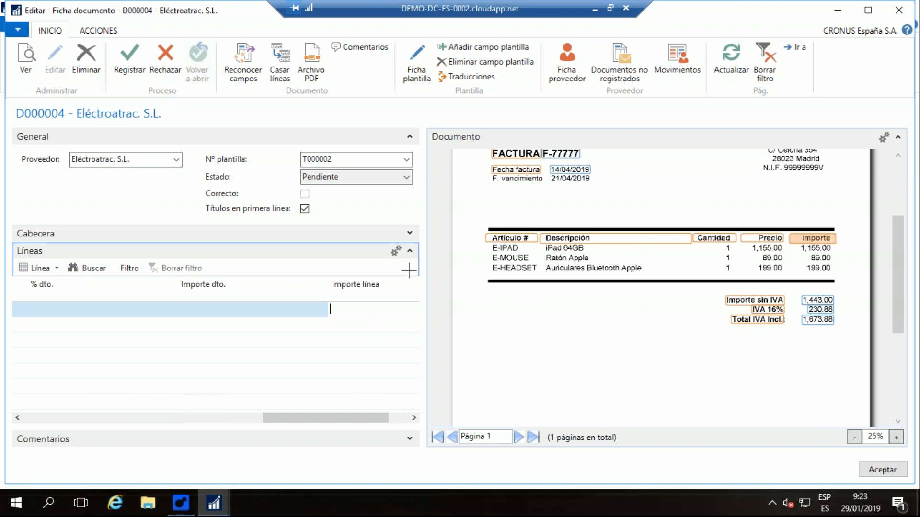
- Recognize the fields of document D000004 again and check the captured lines against the invoice image
left_click(242, 51)
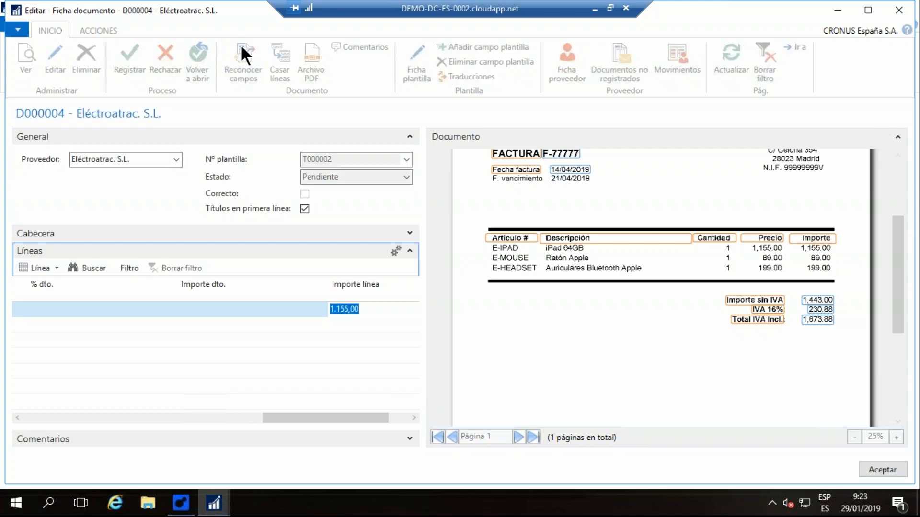
scroll(521, 271, "down", 2)
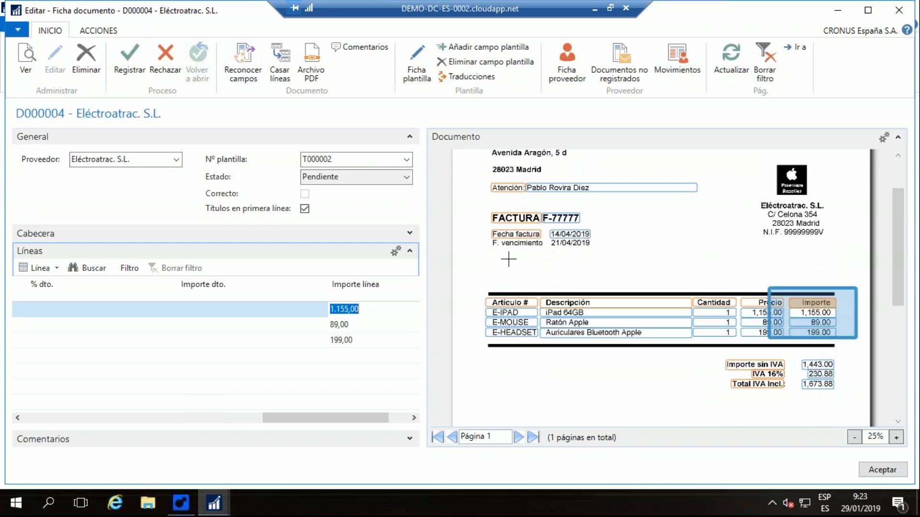
left_click_drag(381, 417, 137, 429)
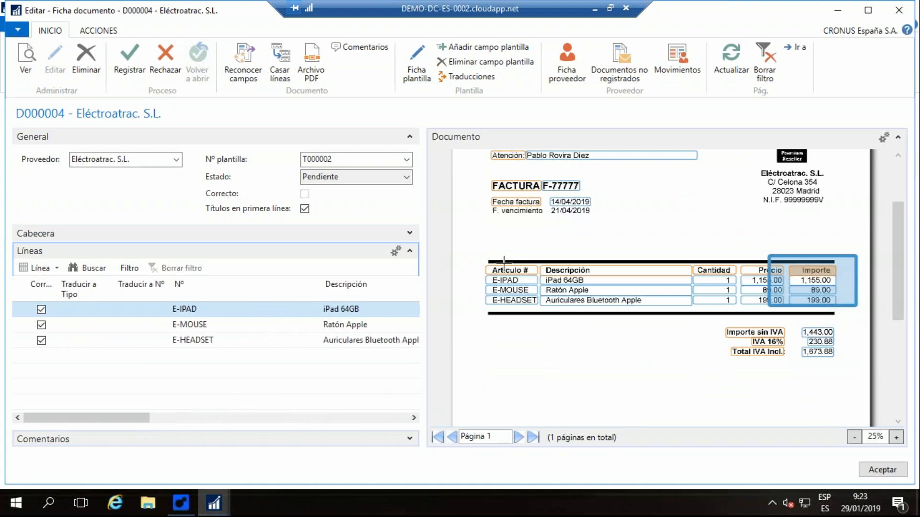
scroll(454, 345, "down", 1)
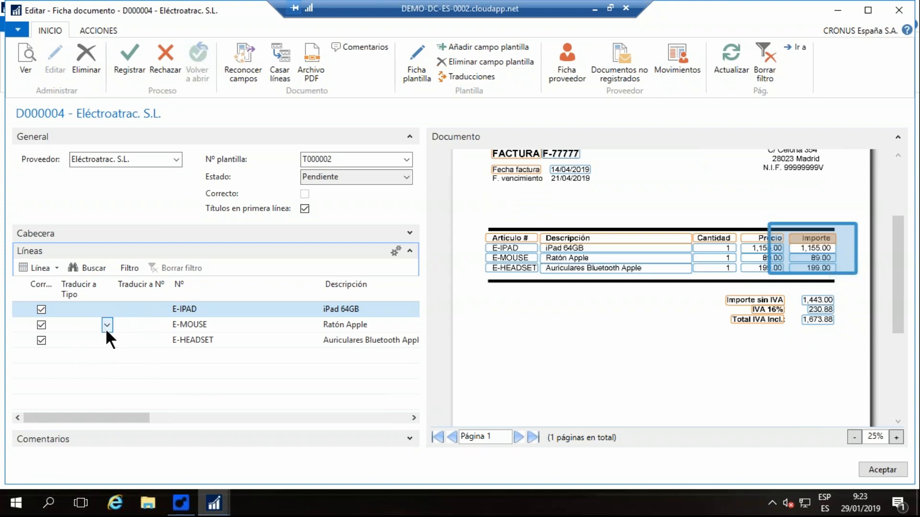
- Translate the E-IPAD line to type Producto with item 1000, Bicicleta
left_click(74, 309)
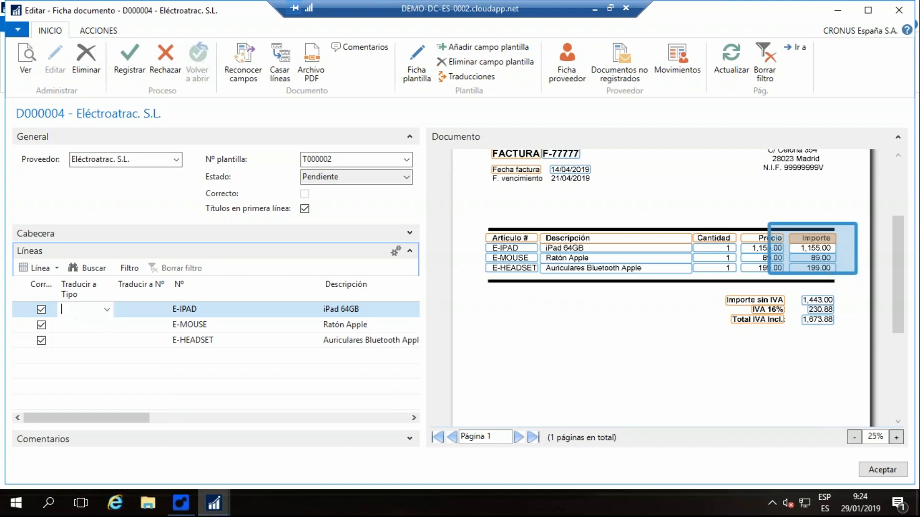
left_click(106, 311)
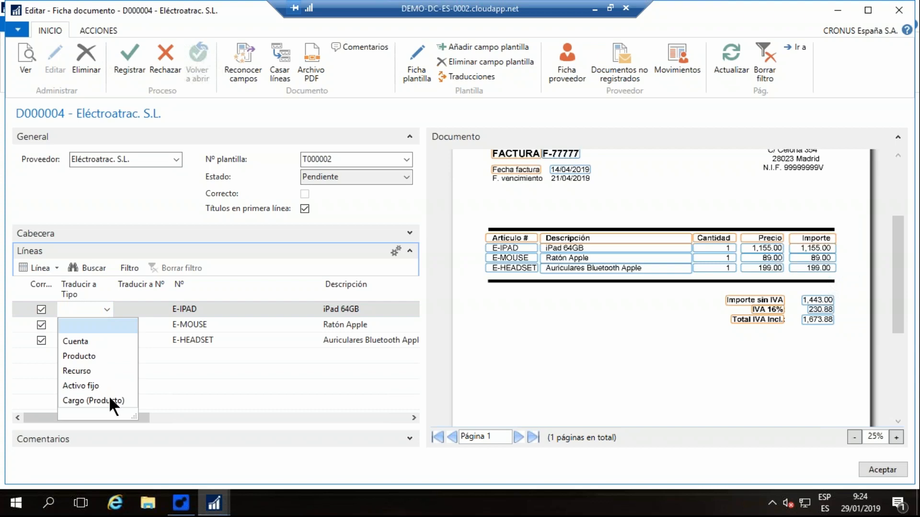
left_click(84, 355)
left_click(136, 314)
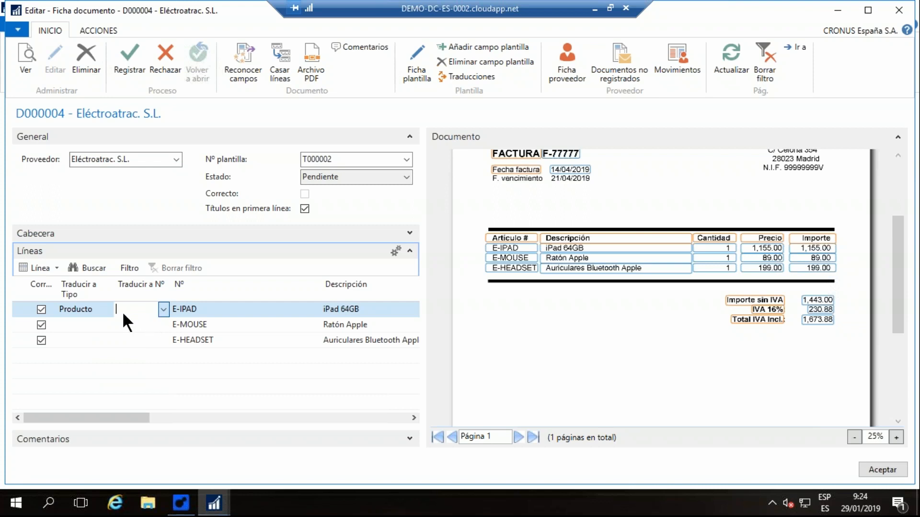
left_click(164, 309)
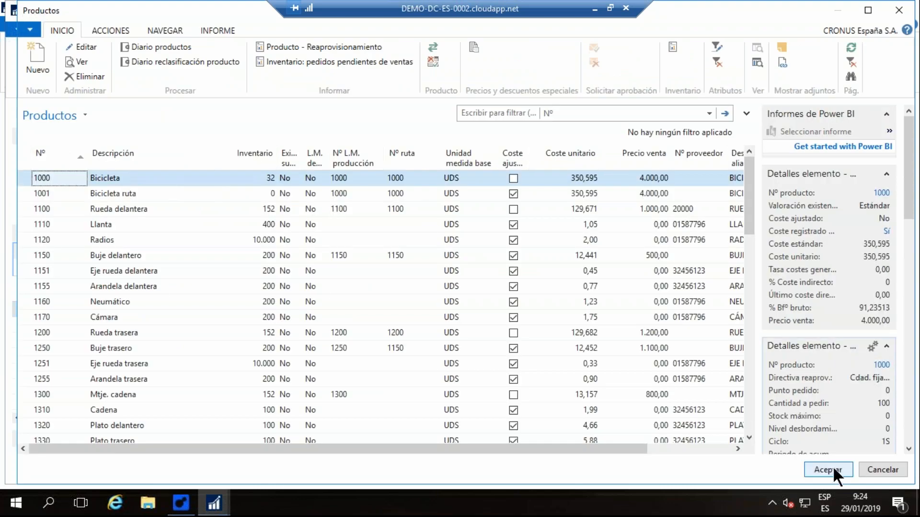
left_click(828, 470)
- Translate the E-MOUSE line to type Producto with item 1001, Bicicleta ruta
left_click(82, 328)
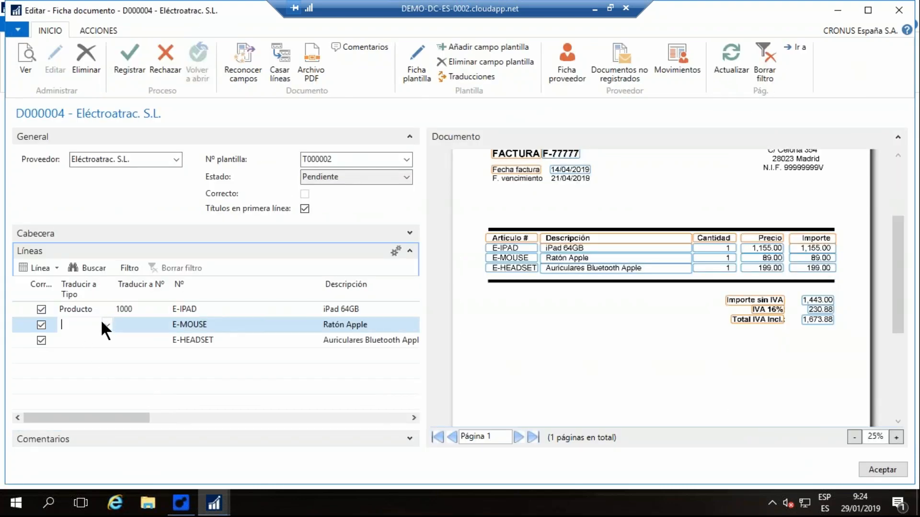
left_click(106, 324)
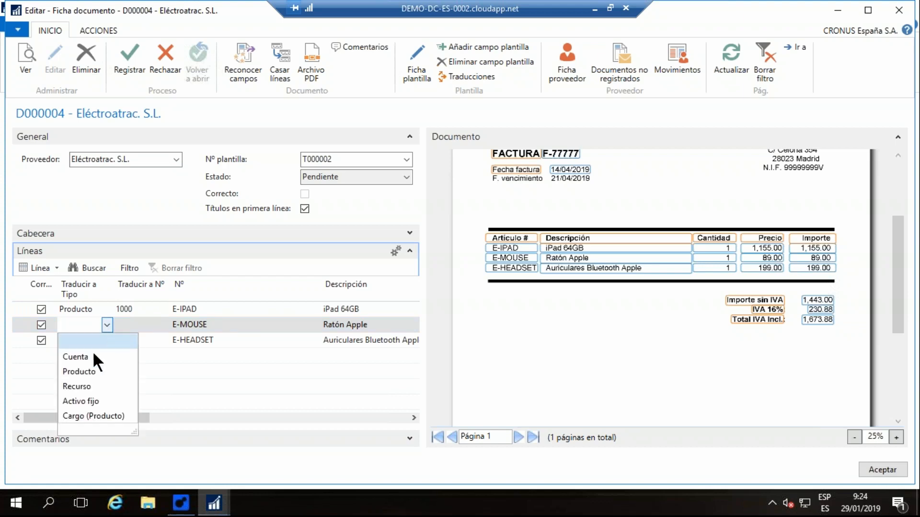
left_click(79, 370)
left_click(153, 324)
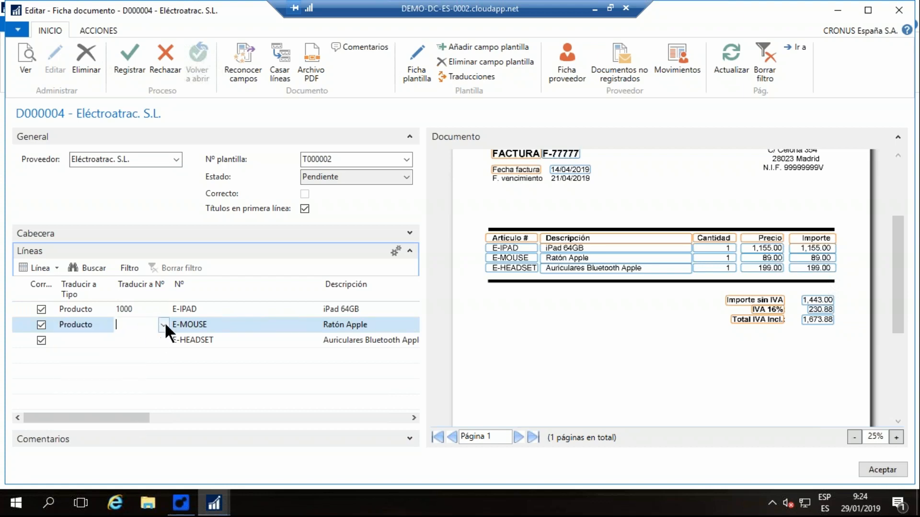
left_click(163, 325)
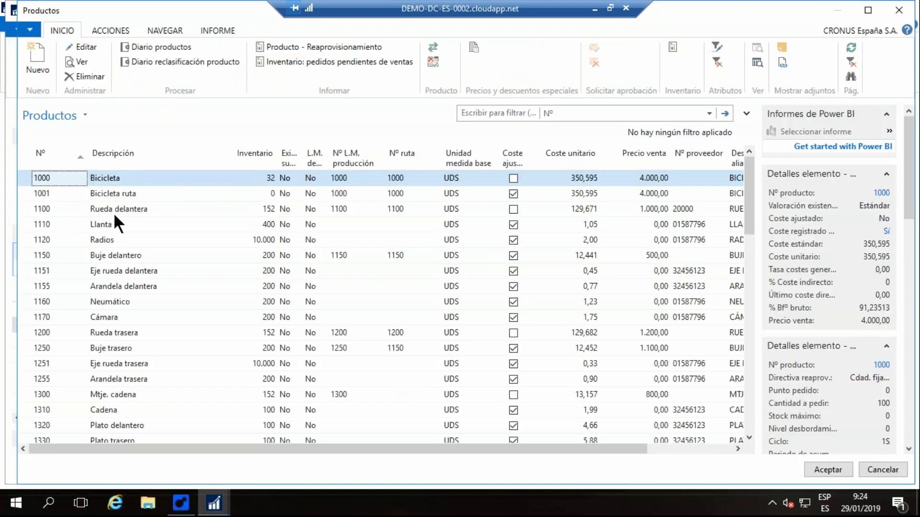
left_click(111, 194)
left_click(814, 472)
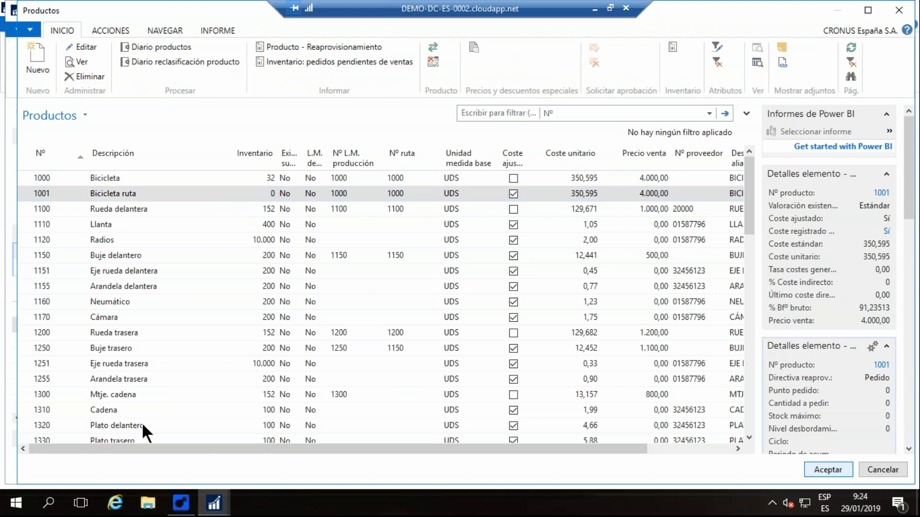
- Translate the E-HEADSET line to type Producto with item 1100, Rueda delantera
left_click(101, 340)
left_click(108, 340)
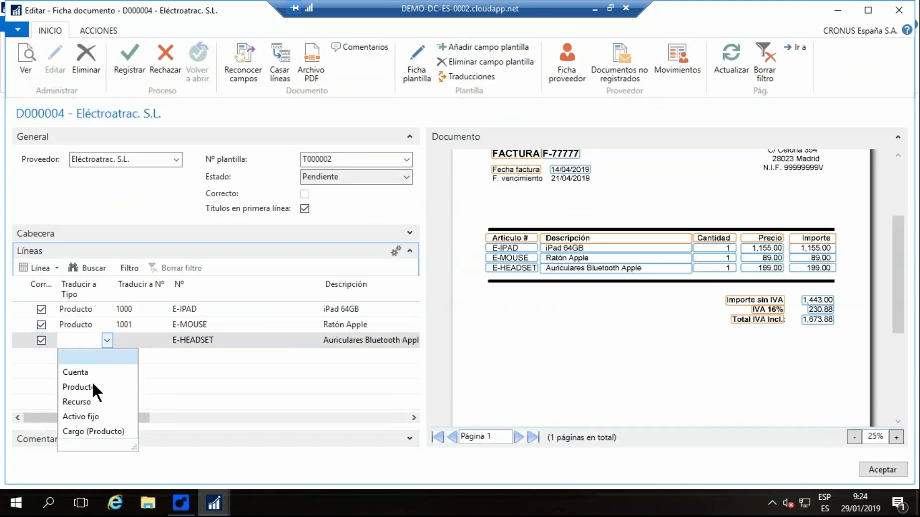
left_click(91, 384)
left_click(157, 340)
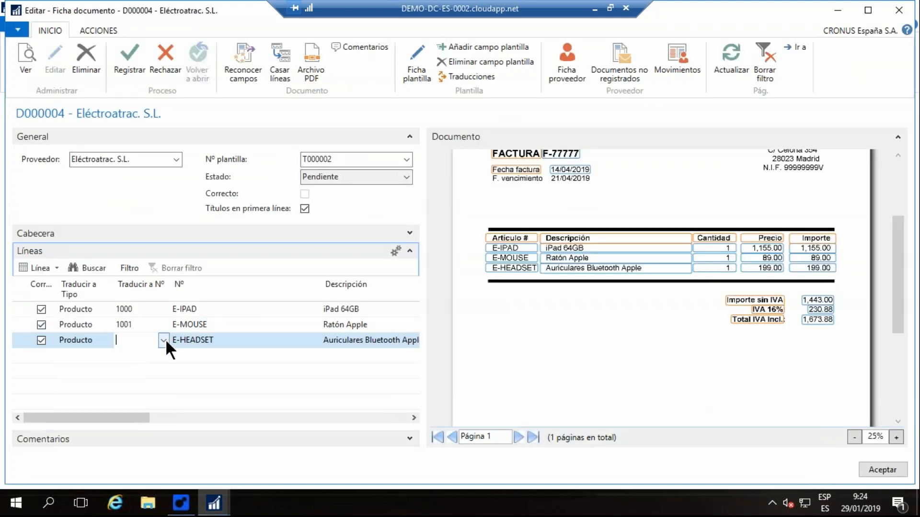
left_click(164, 340)
left_click(127, 209)
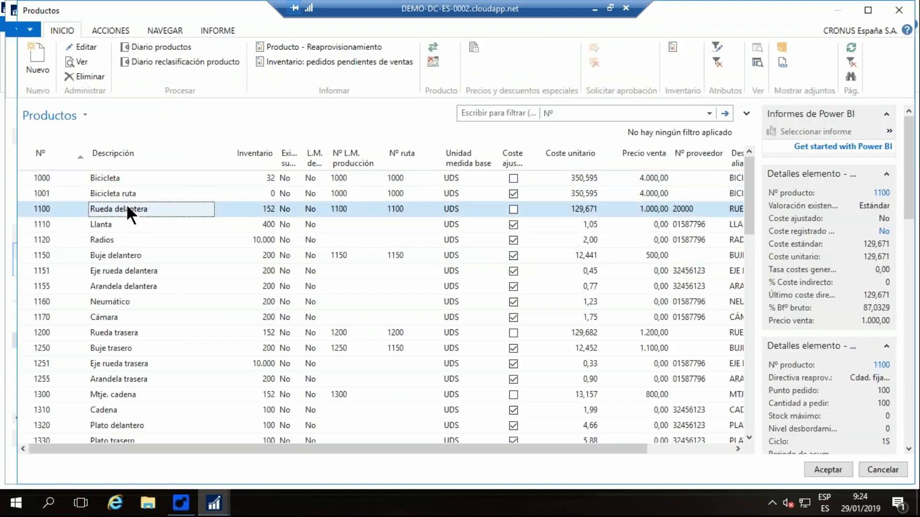
left_click(828, 470)
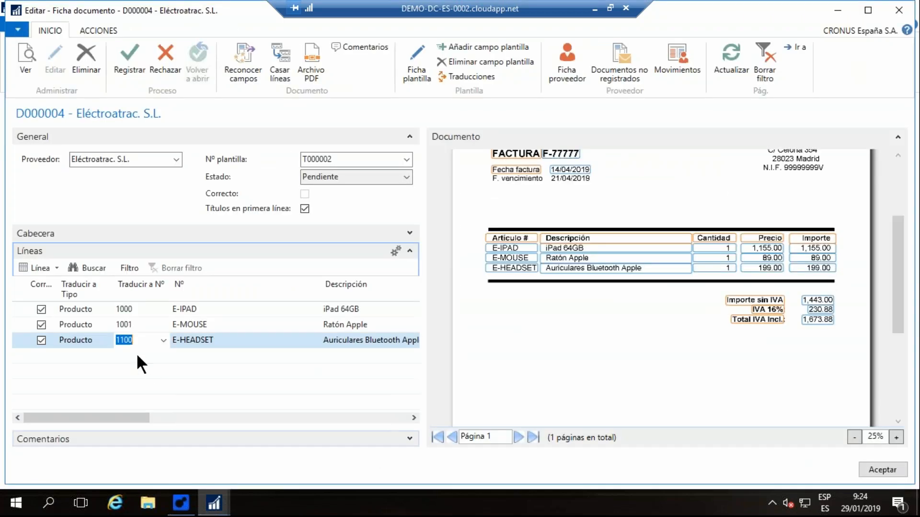
- Re-enter item 1001 on the E-MOUSE line and register document D000004 as a purchase invoice
left_click(136, 324)
key("BackSpace")
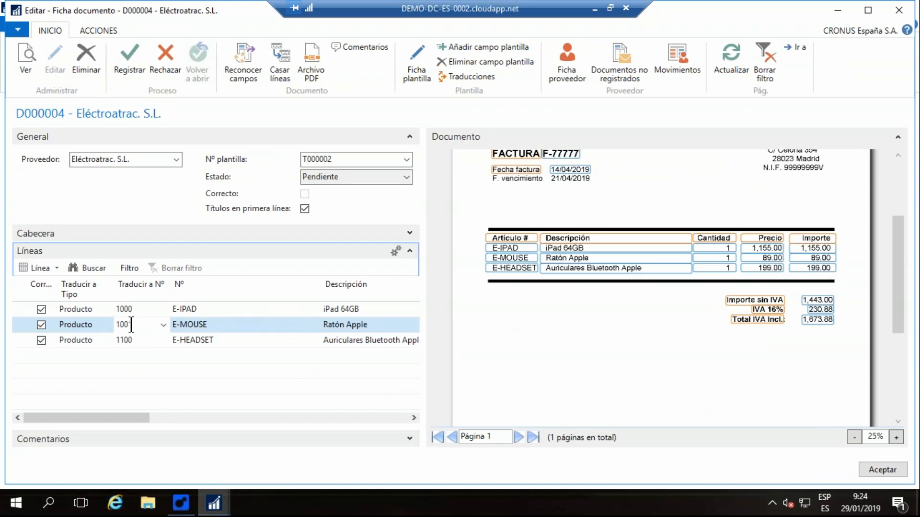
type("1")
left_click(125, 52)
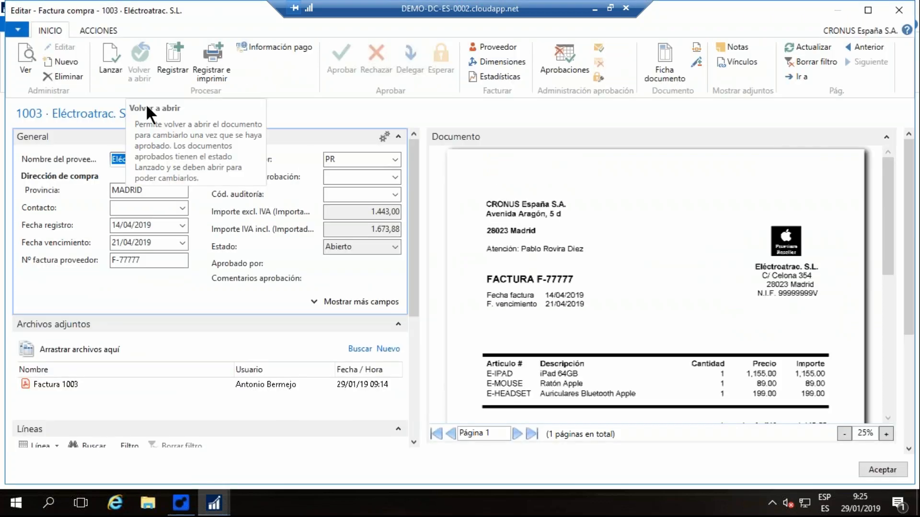
- Check the lines of purchase invoice F-77777 against its image, request its approval and return to the document journal
scroll(487, 228, "down", 3)
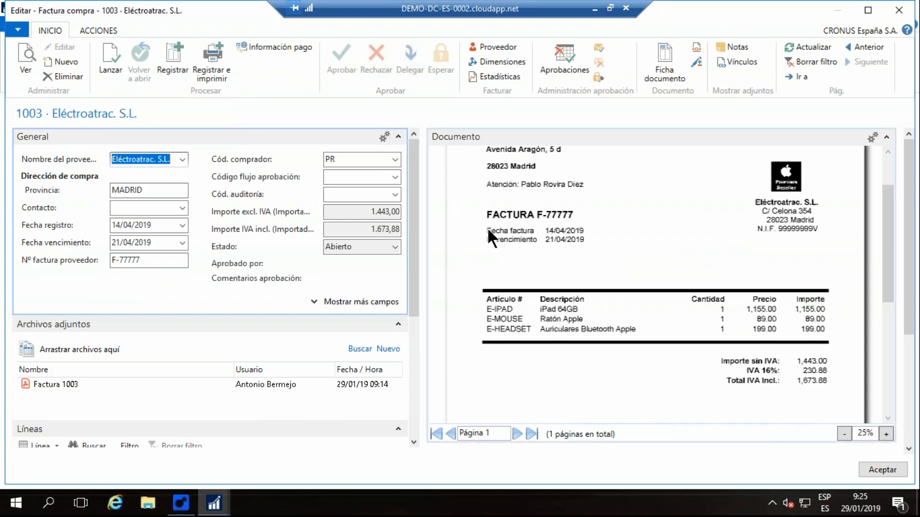
left_click_drag(411, 150, 408, 297)
left_click(402, 359)
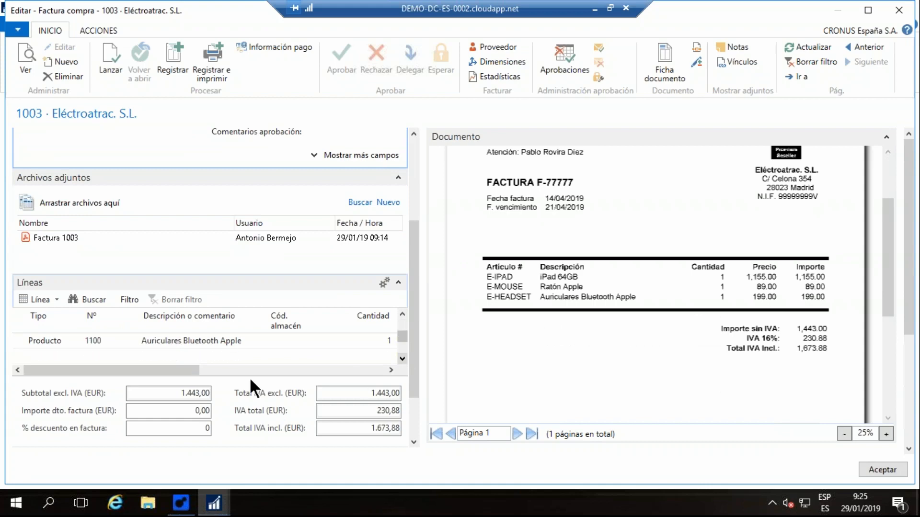
left_click(402, 312)
left_click(401, 312)
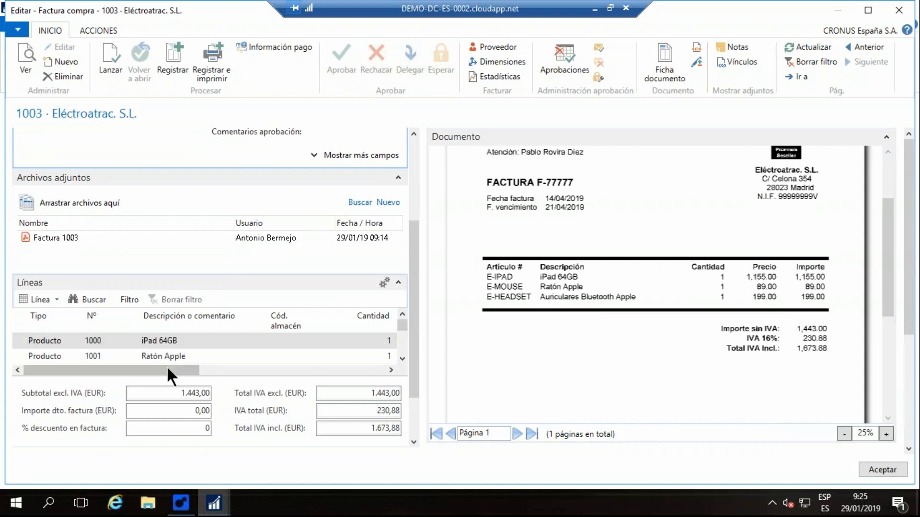
left_click_drag(171, 371, 262, 375)
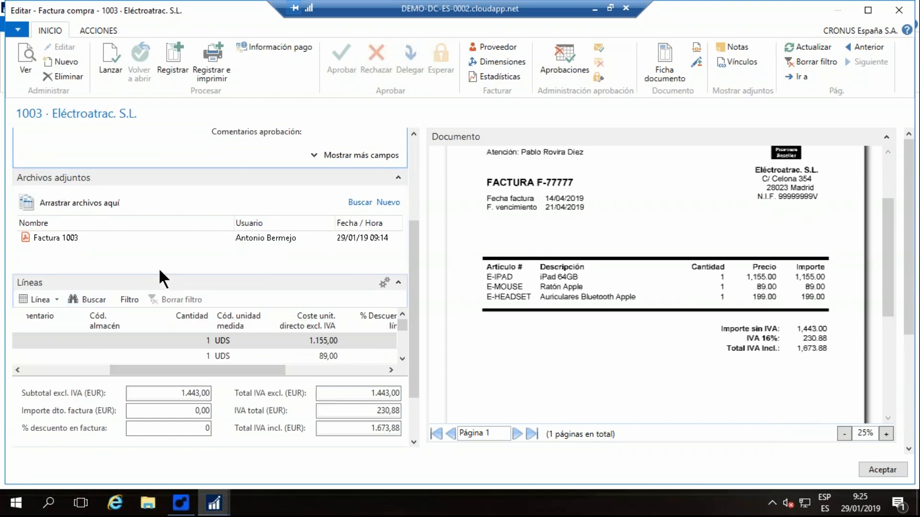
left_click(599, 45)
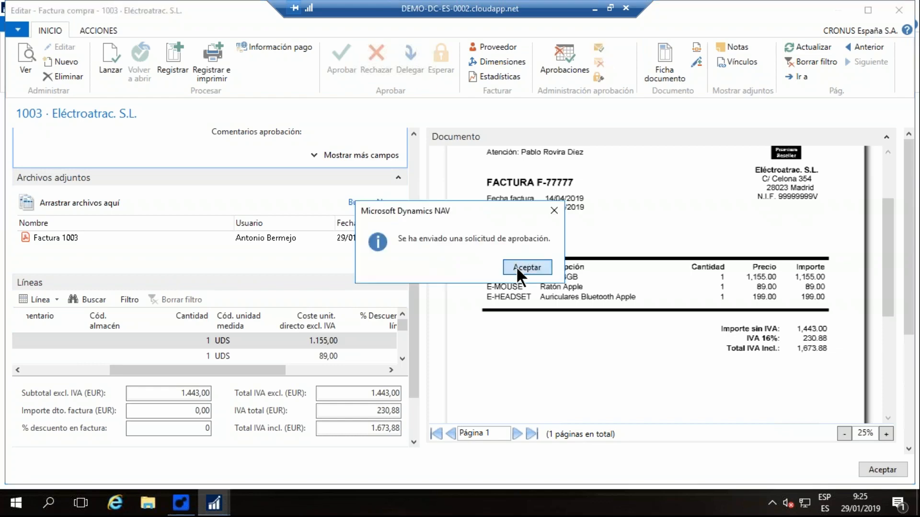
left_click(516, 267)
left_click(882, 470)
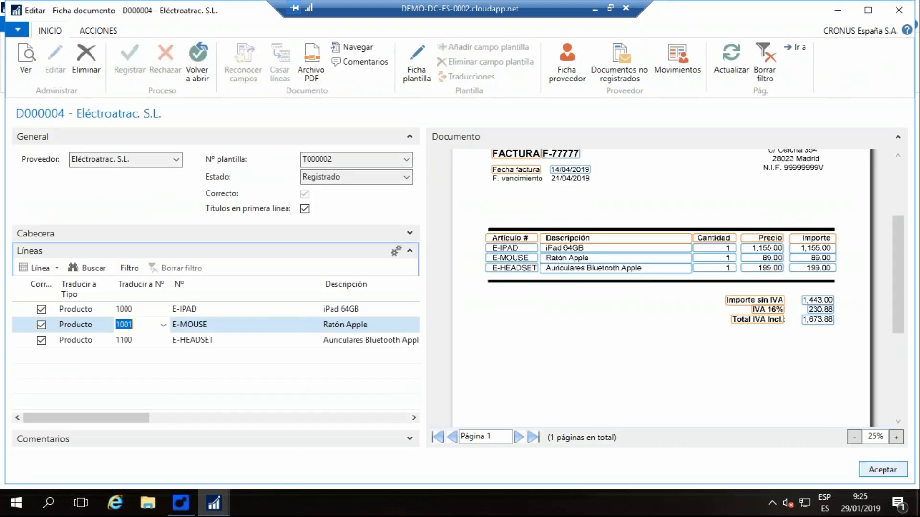
left_click(885, 472)
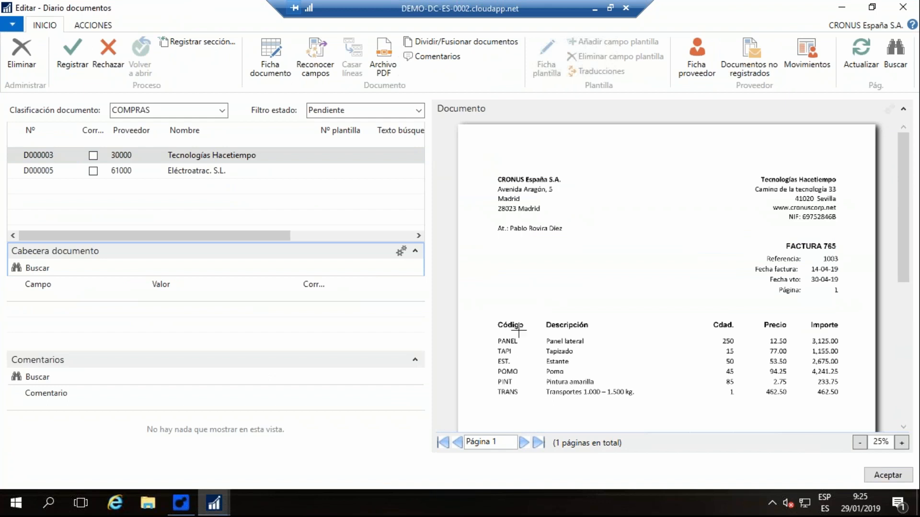
- Recognize the fields of document D000005 and check its header values and VAT amounts against the invoice image
left_click(181, 170)
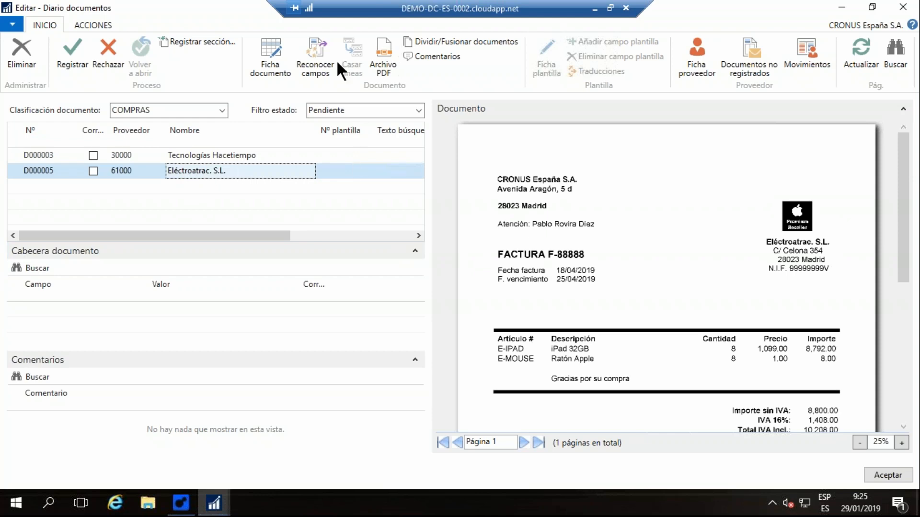
left_click(316, 54)
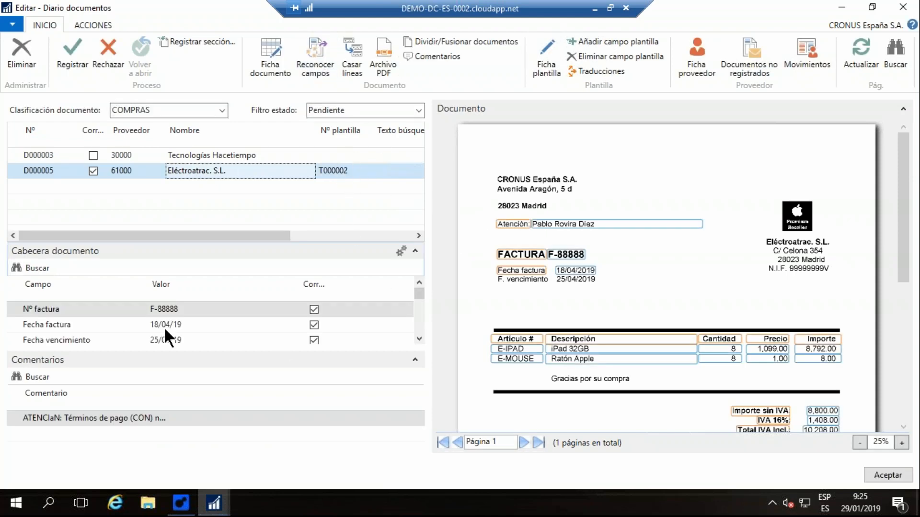
left_click(180, 308)
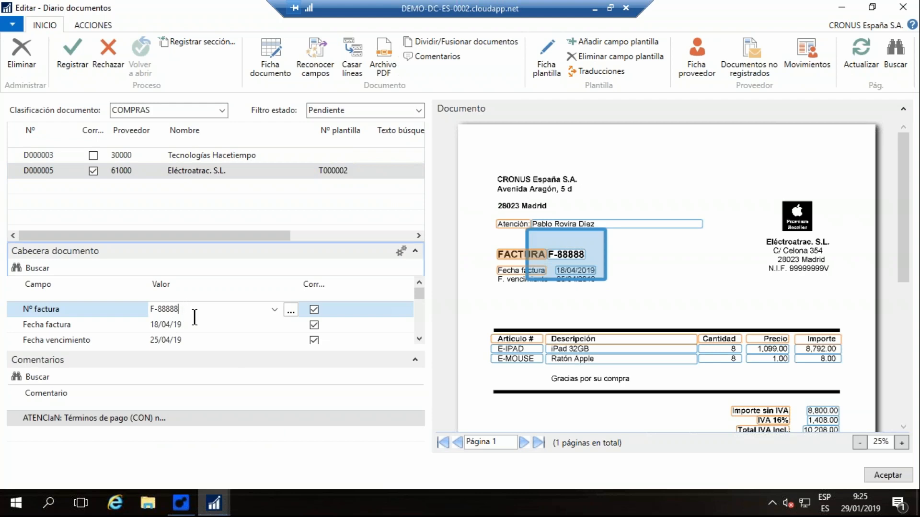
left_click(418, 338)
left_click(418, 338)
left_click(418, 338)
left_click(418, 338)
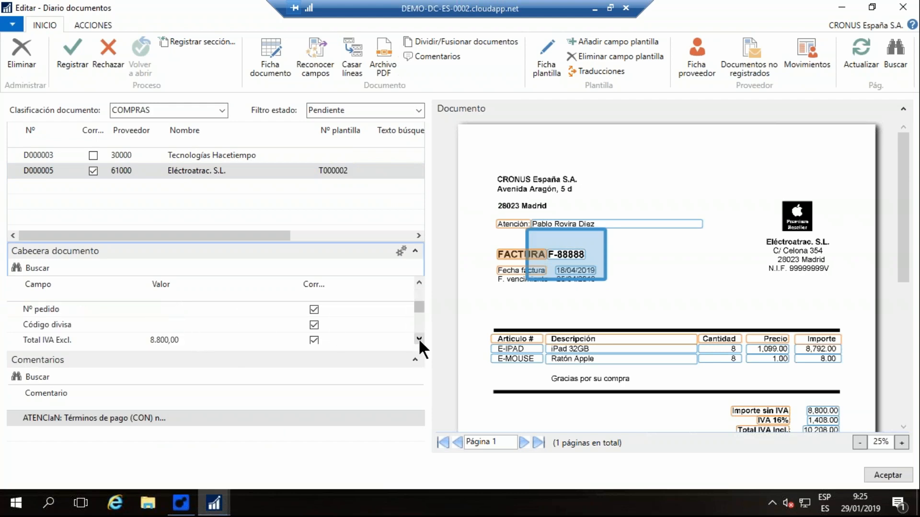
left_click(419, 338)
left_click(418, 338)
left_click(191, 324)
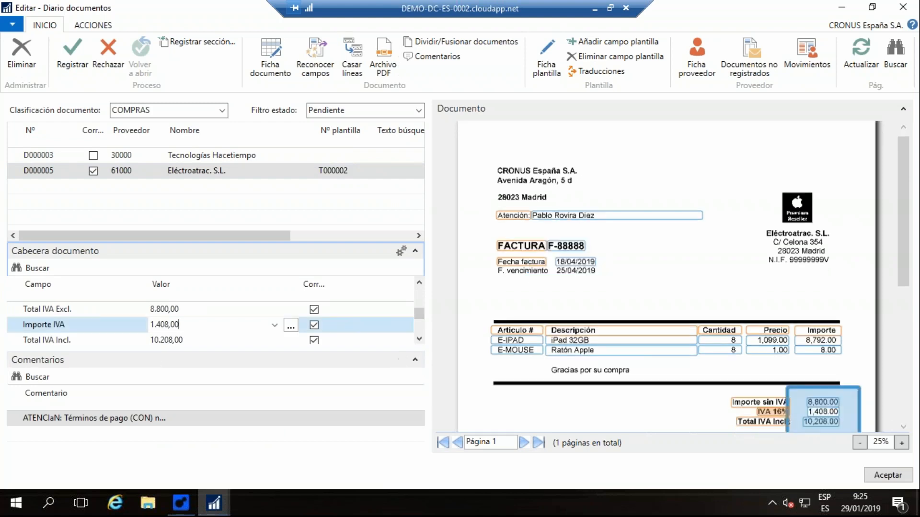
scroll(600, 317, "down", 1)
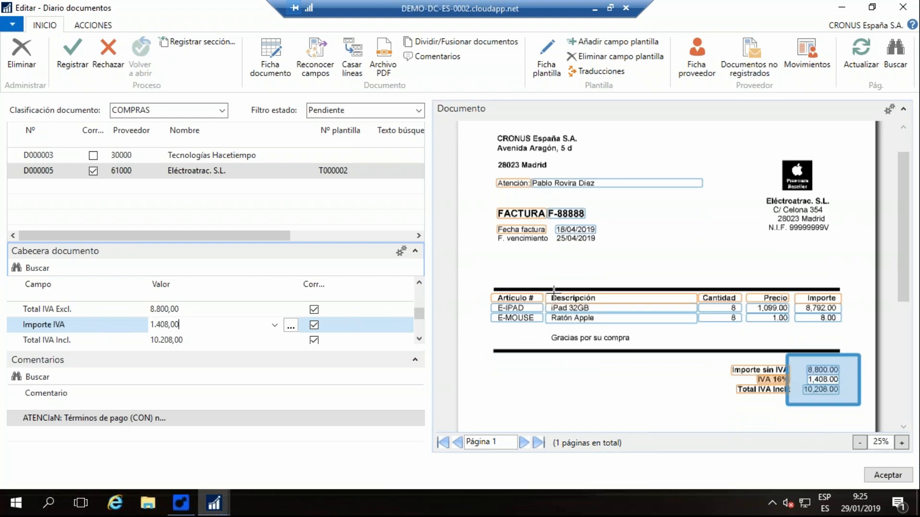
scroll(551, 295, "down", 1)
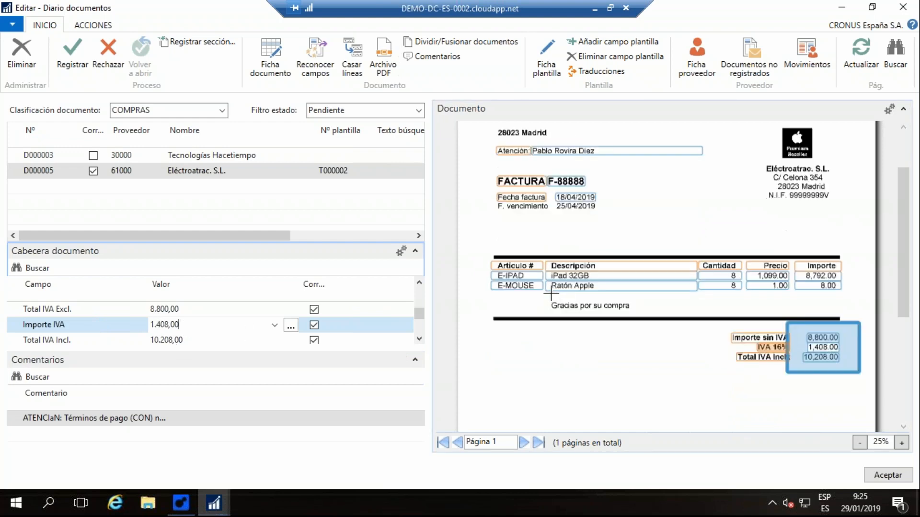
- Open the card of document D000005 and register it as a purchase invoice
left_click(271, 55)
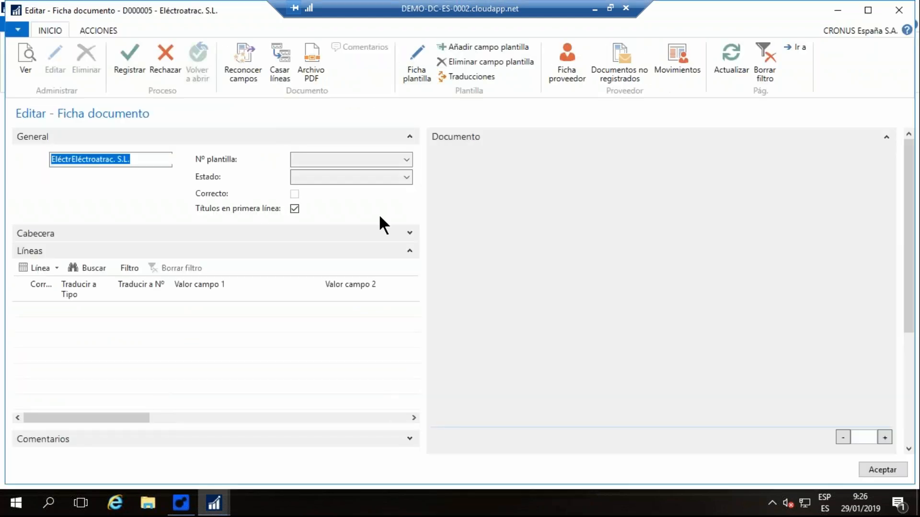
scroll(676, 182, "down", 2)
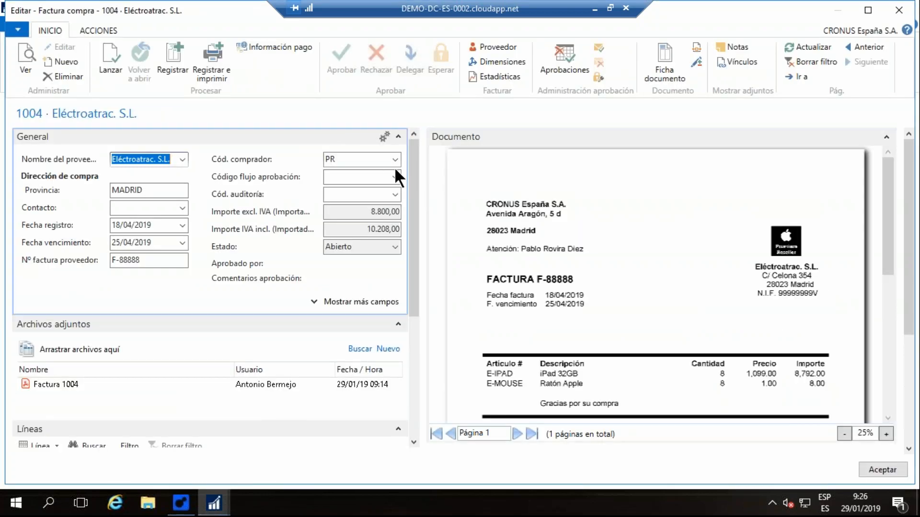
- Check the lines of purchase invoice F-88888 against its image, request its approval and return to the document journal
left_click_drag(413, 146, 414, 208)
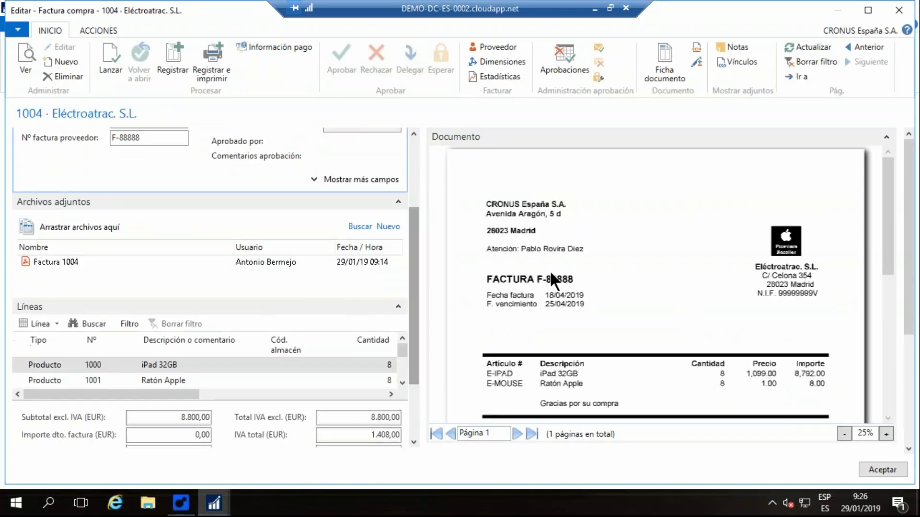
scroll(550, 272, "down", 2)
left_click(391, 394)
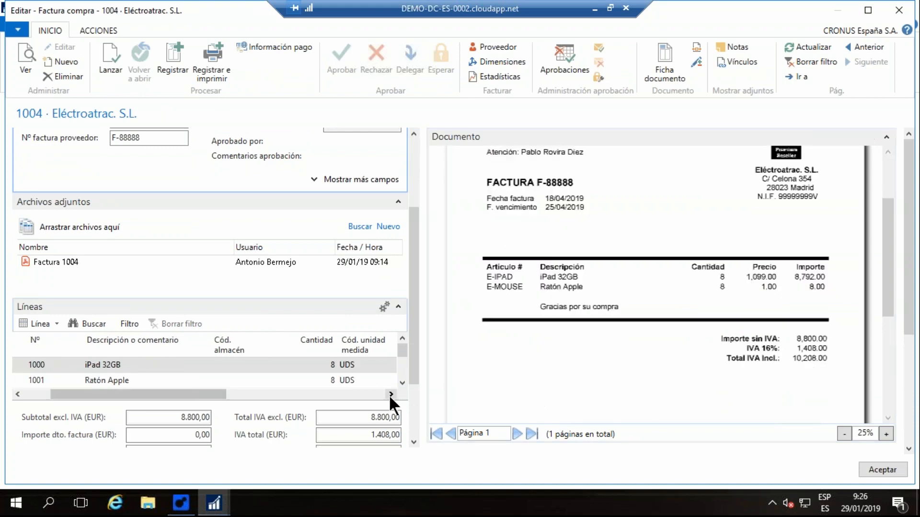
left_click(389, 395)
left_click(400, 379)
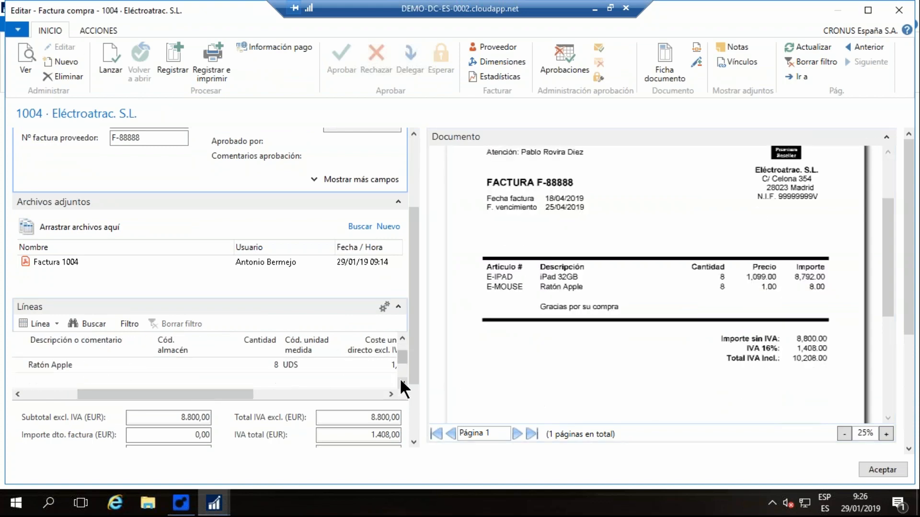
left_click(402, 339)
left_click_drag(243, 395, 191, 395)
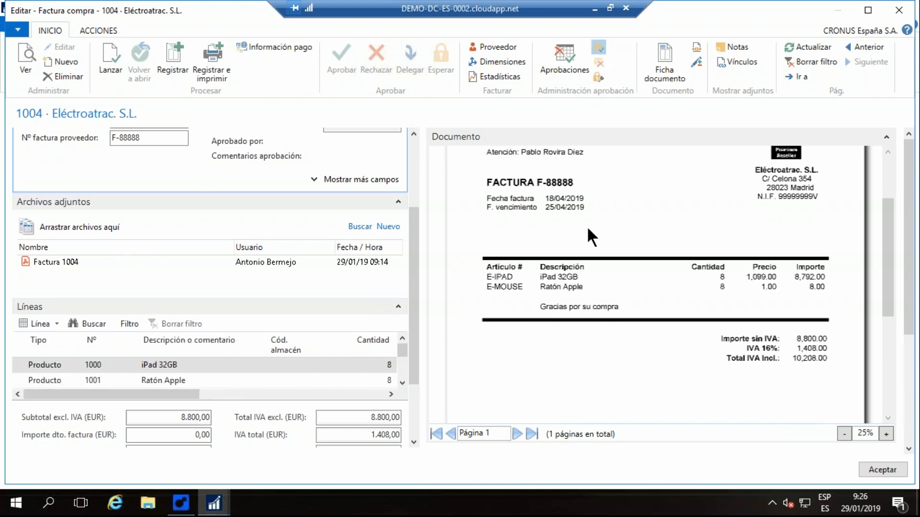
left_click(518, 262)
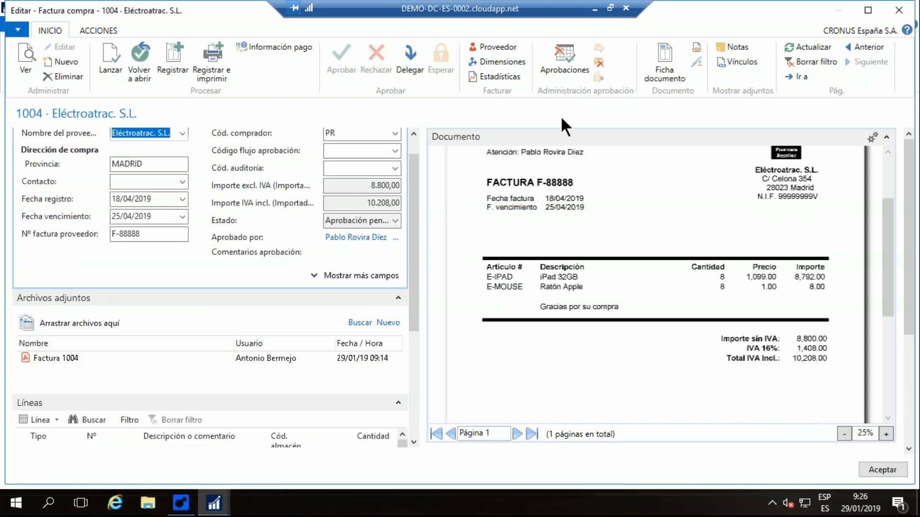
left_click(881, 468)
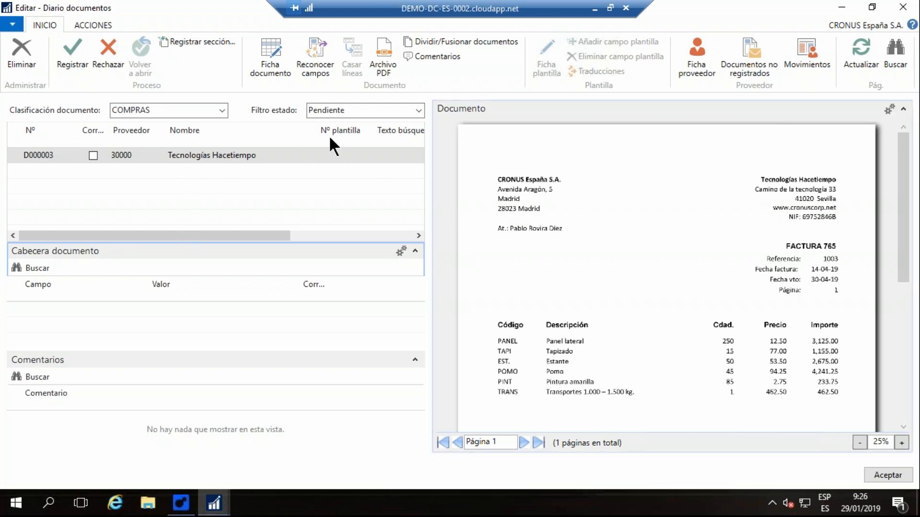
- Recognize the fields of document D000003 and check its dates, contact and order number against the invoice image
left_click(312, 48)
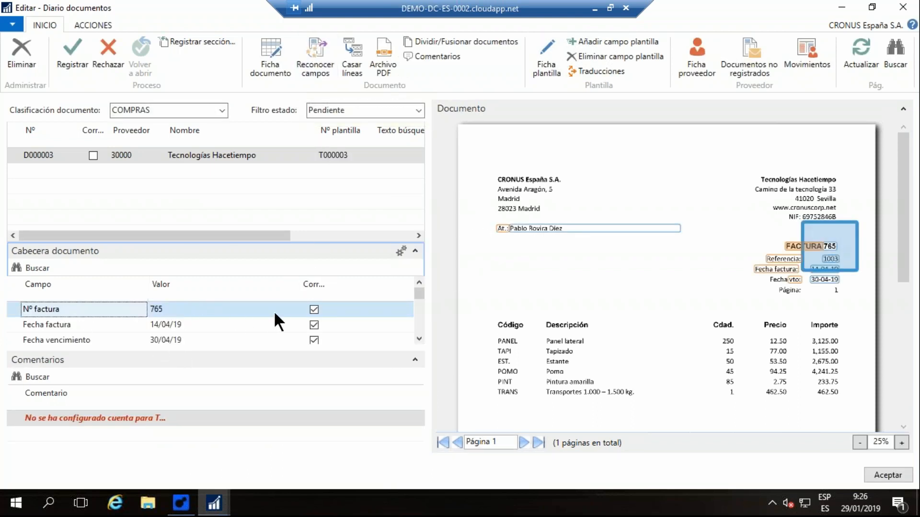
left_click(213, 326)
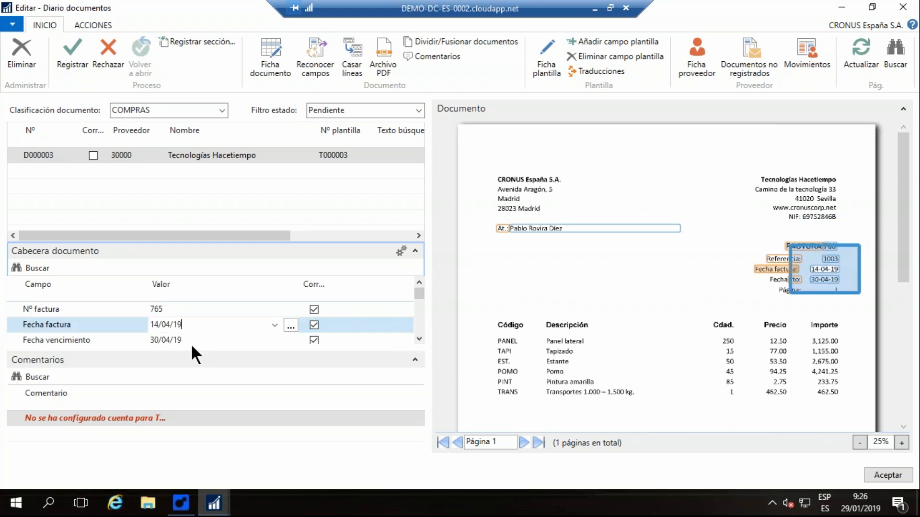
left_click(225, 340)
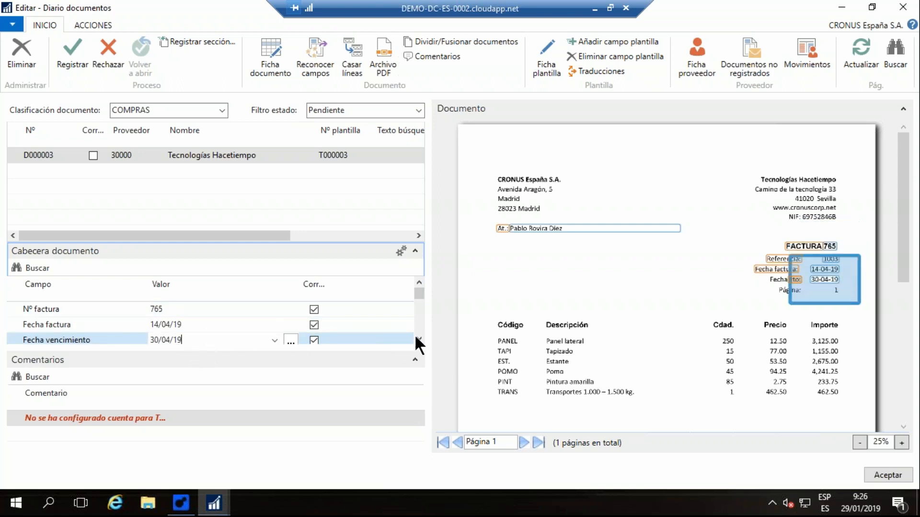
left_click(417, 339)
left_click(417, 339)
left_click(417, 339)
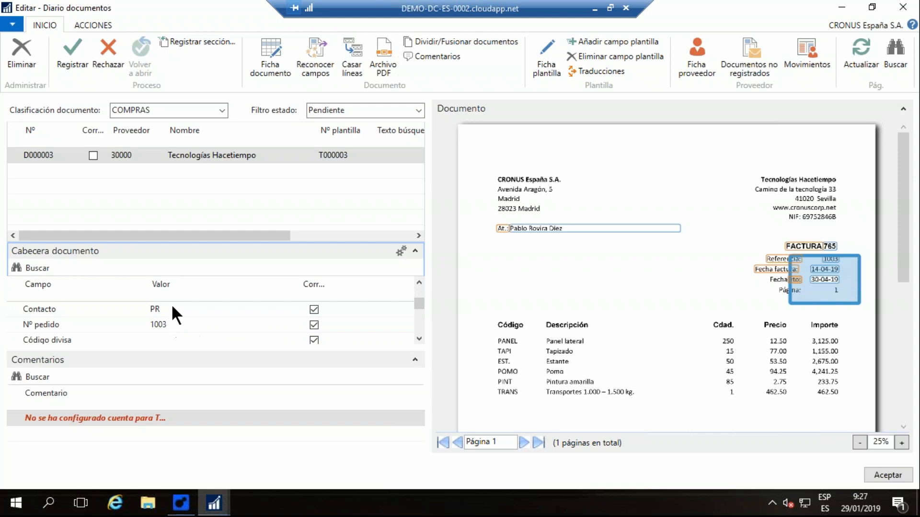
left_click(172, 309)
left_click(186, 324)
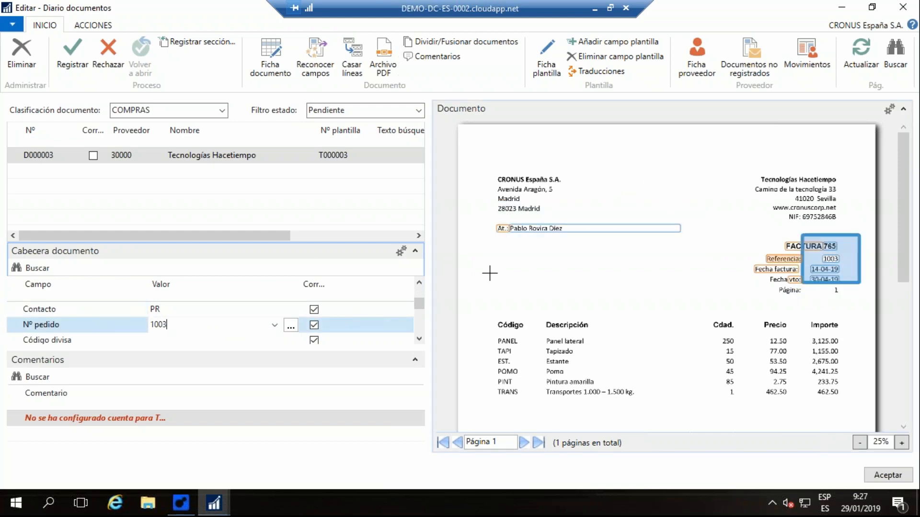
scroll(539, 306, "down", 3)
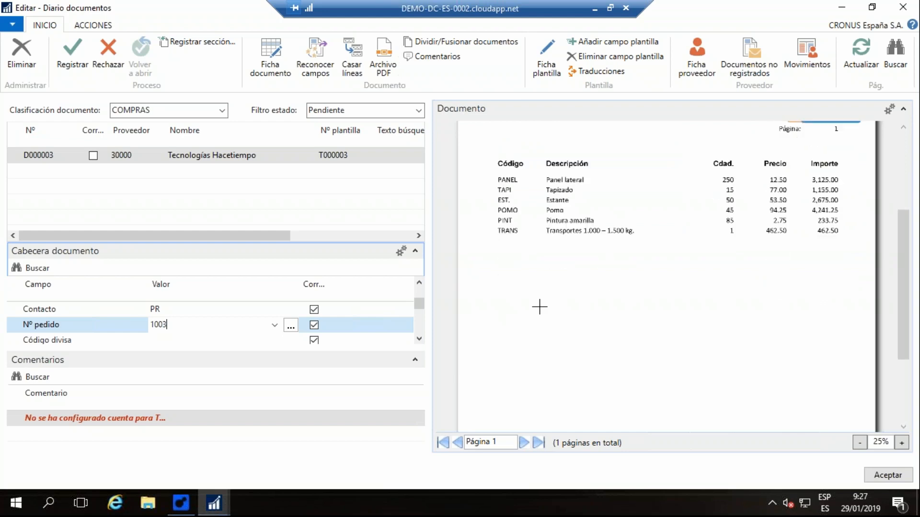
scroll(540, 307, "up", 3)
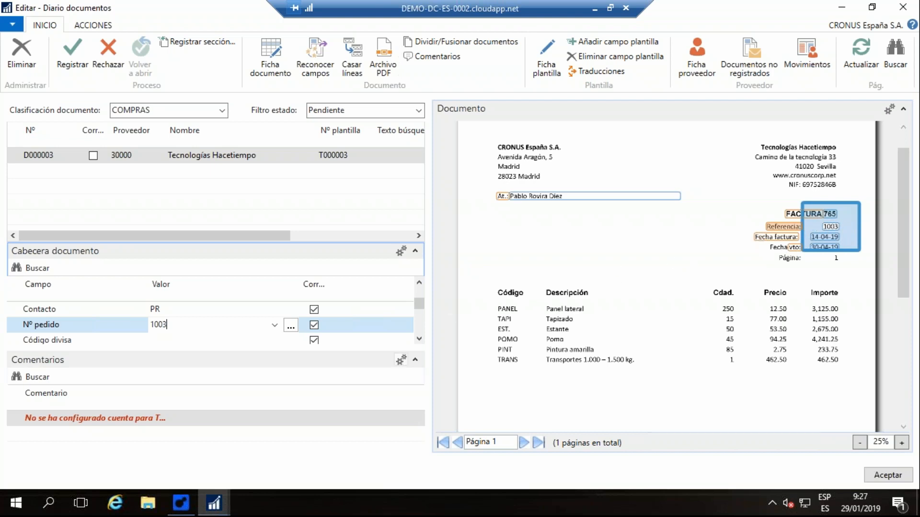
- Check the totals excluding VAT, VAT amount and total including VAT of document D000003 against the invoice image
left_click(417, 338)
left_click(417, 338)
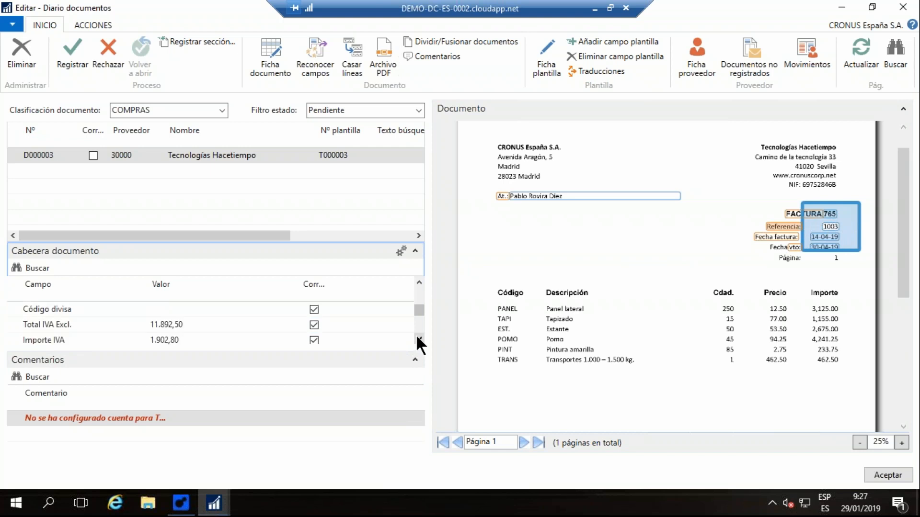
left_click(418, 338)
left_click(194, 309)
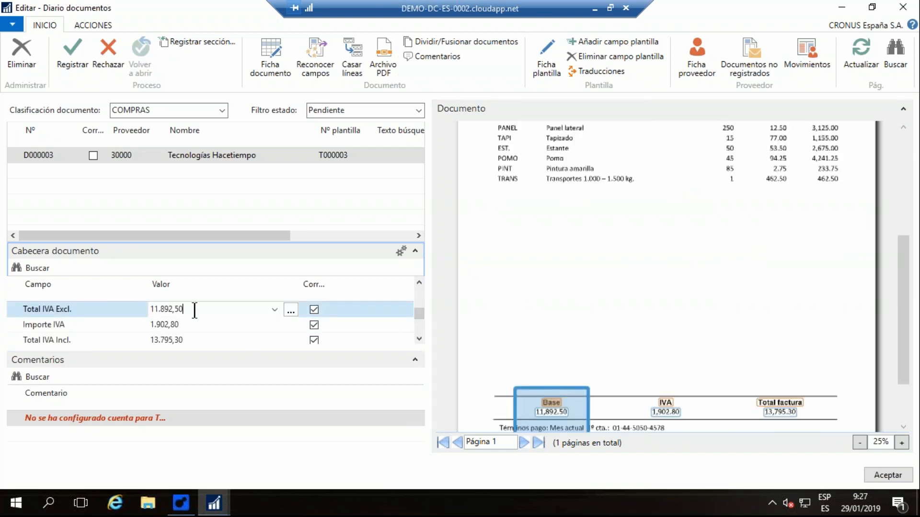
left_click(185, 324)
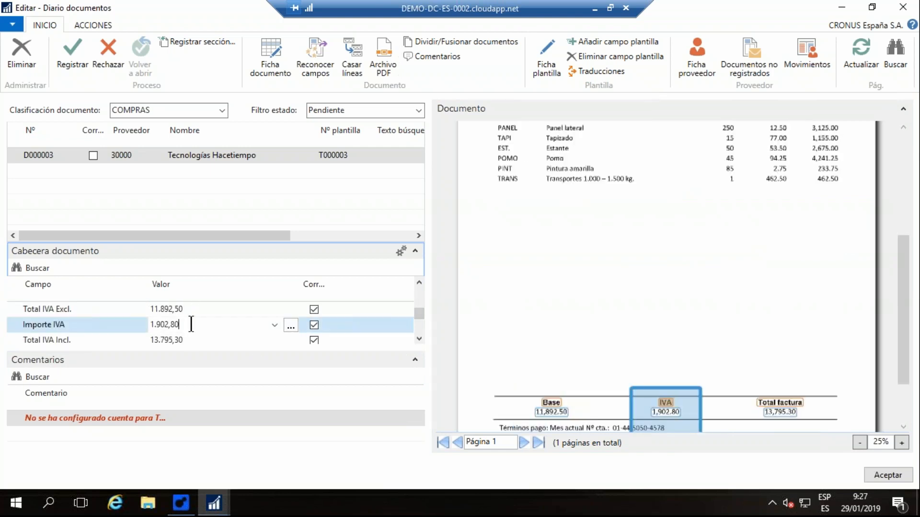
left_click(189, 337)
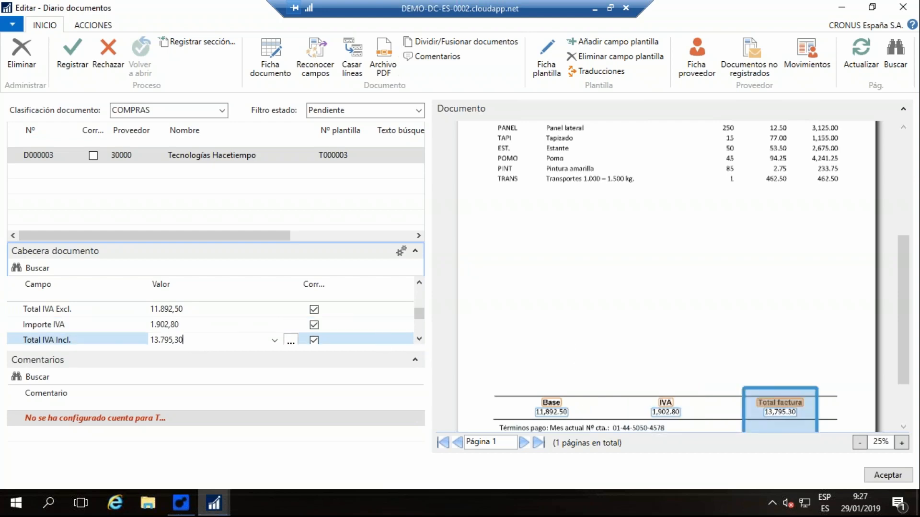
scroll(558, 324, "up", 5)
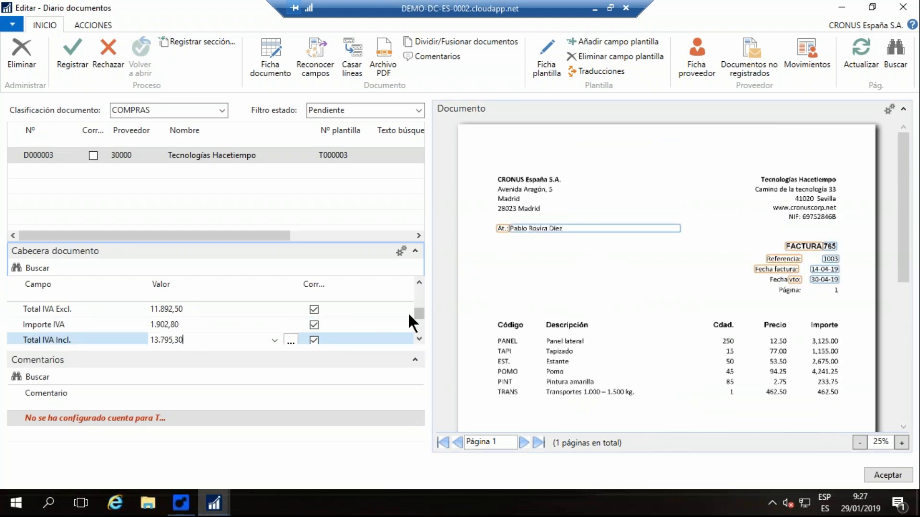
left_click(419, 282)
left_click(420, 282)
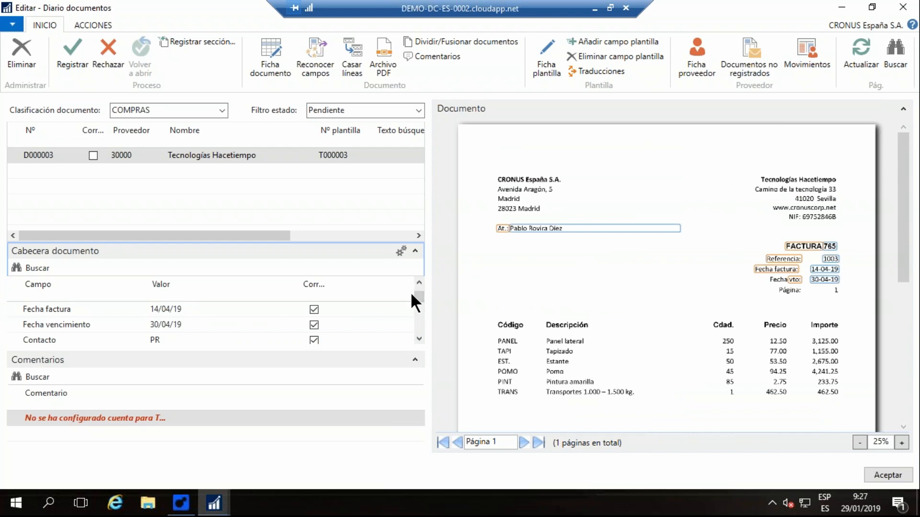
- Open line matching for document D000003, compare the order lines with the invoice image and match them to order 1003
left_click(352, 54)
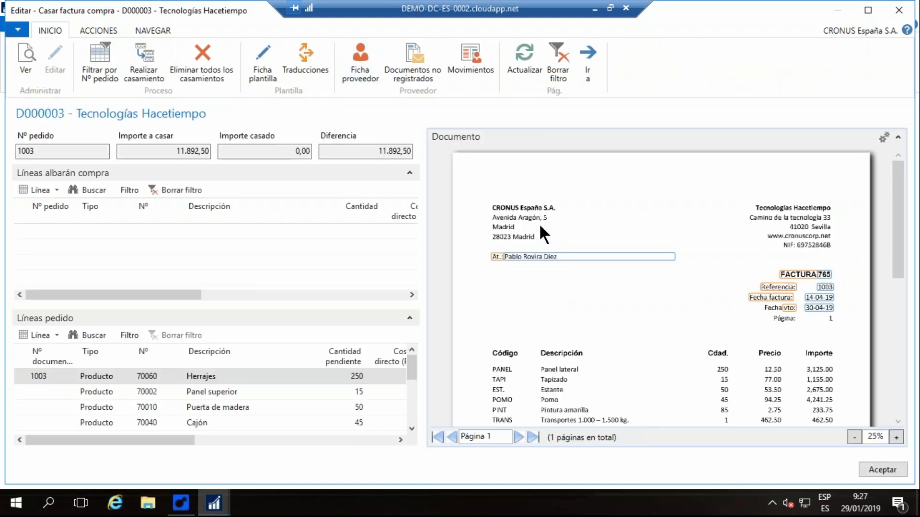
scroll(539, 225, "down", 3)
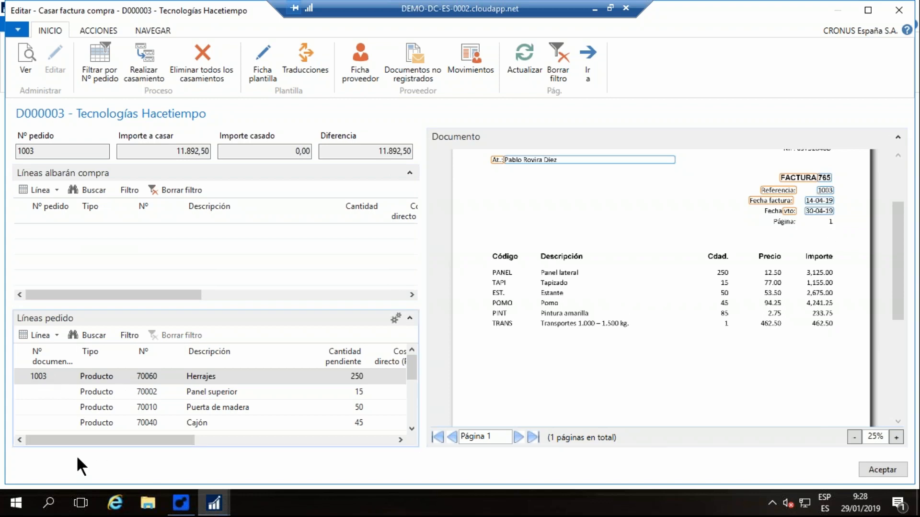
left_click_drag(73, 439, 139, 437)
scroll(760, 238, "down", 1)
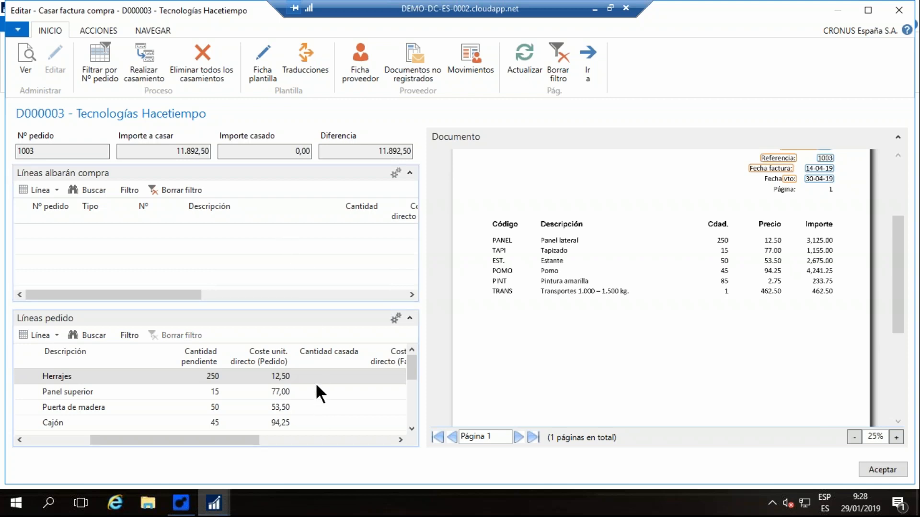
scroll(659, 246, "up", 1)
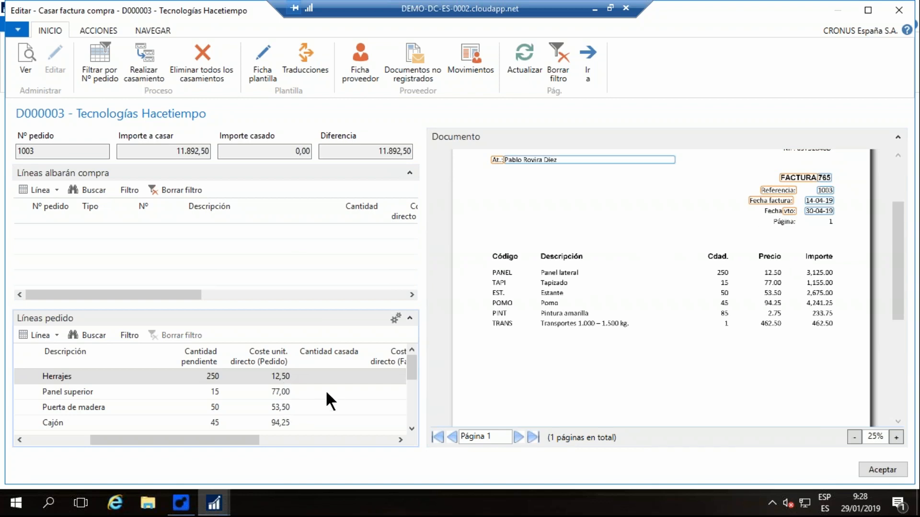
left_click(148, 49)
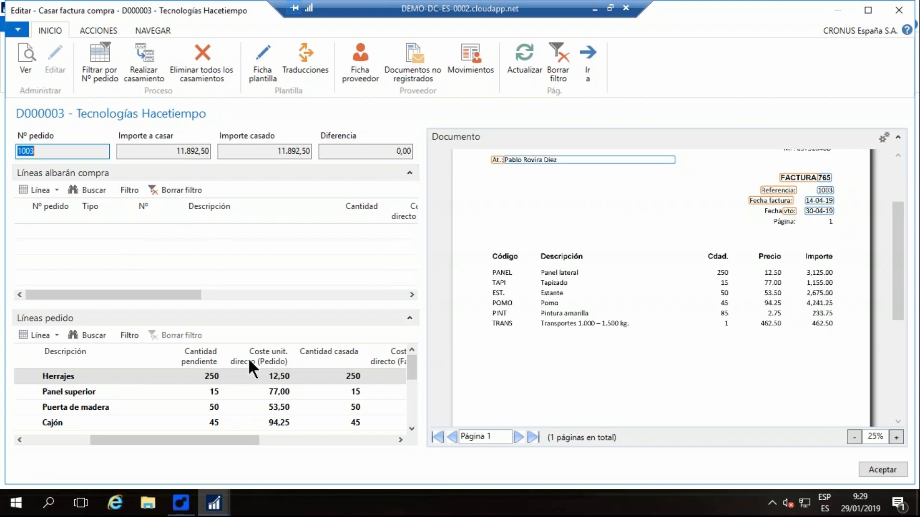
- Review the matched lines of order 1003 against the invoice image and return to the document journal
left_click_drag(226, 441, 161, 442)
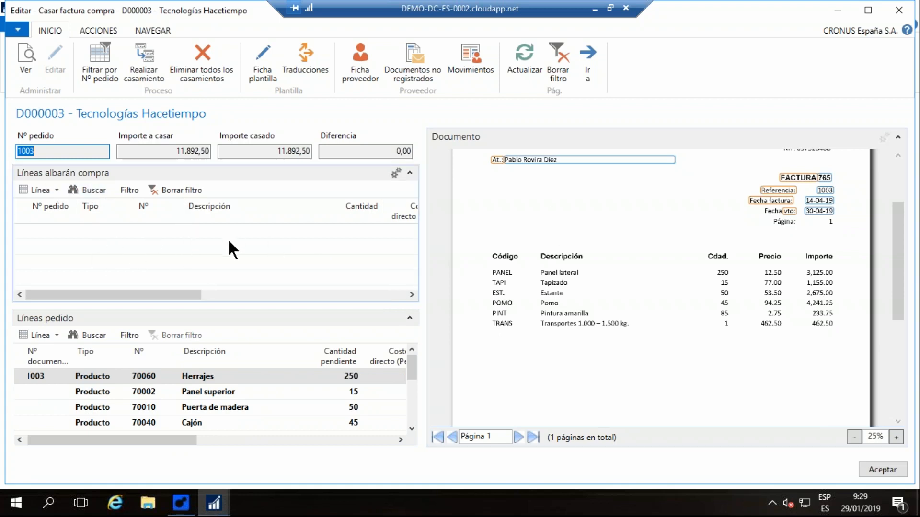
scroll(594, 278, "up", 3)
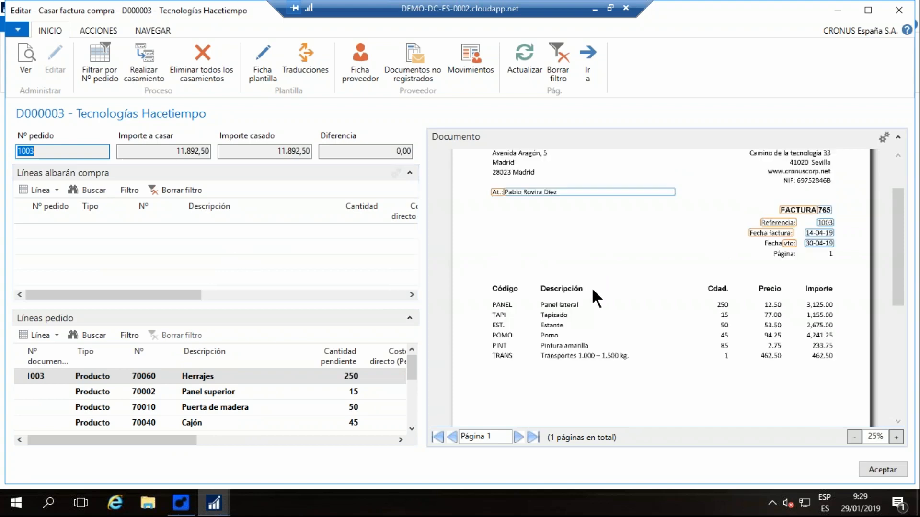
scroll(593, 291, "up", 1)
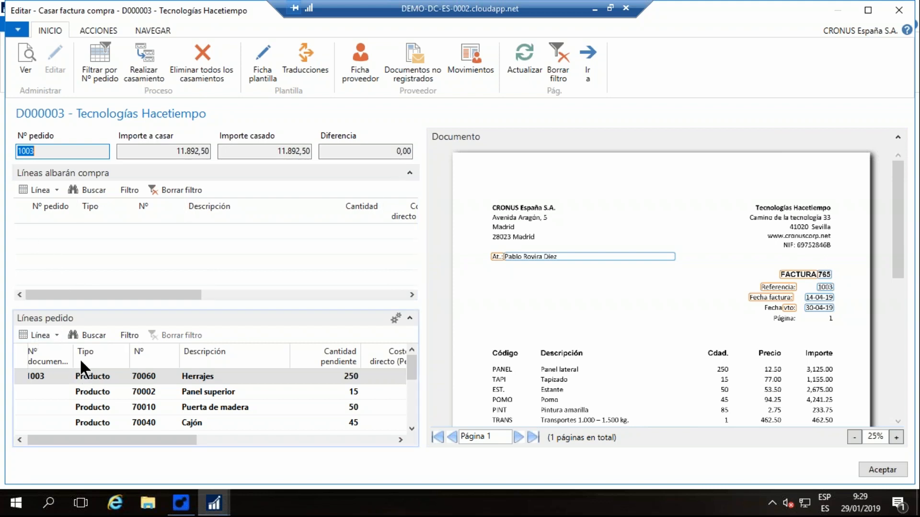
scroll(682, 287, "down", 1)
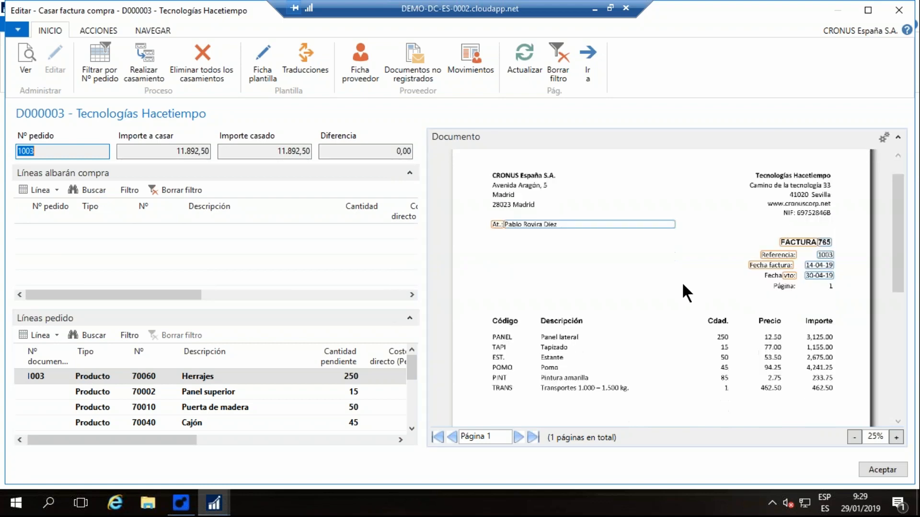
scroll(683, 286, "down", 2)
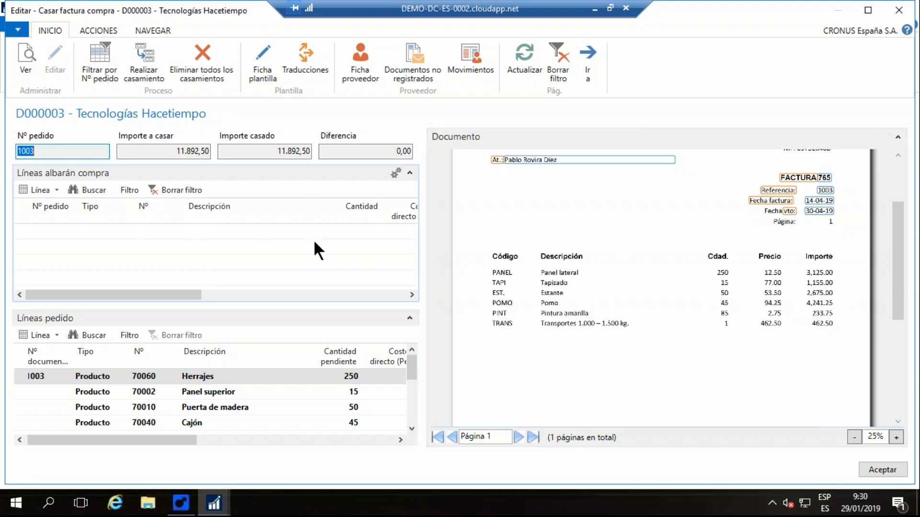
scroll(808, 223, "up", 1)
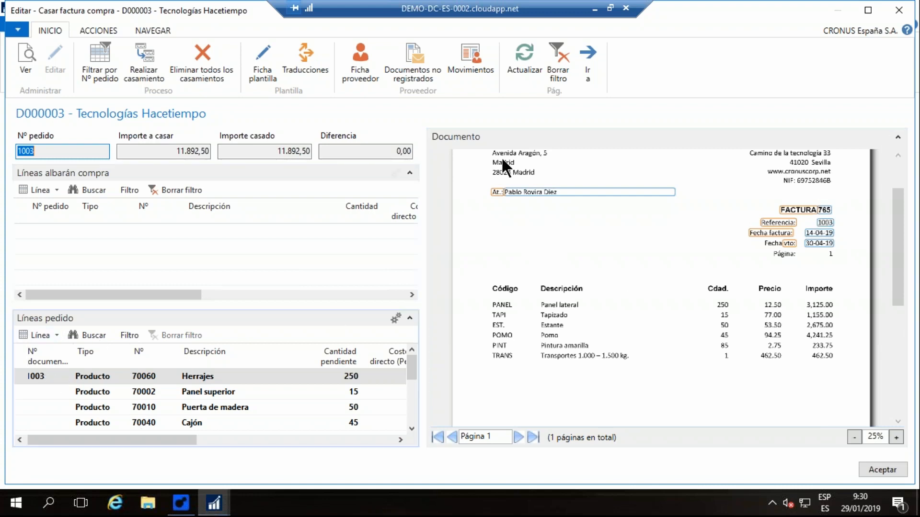
left_click(883, 470)
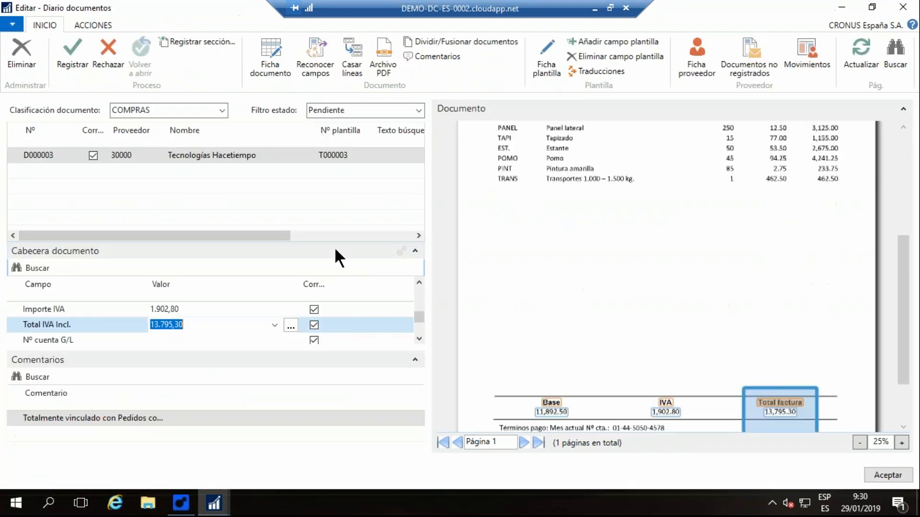
- Register document D000003 as a purchase invoice and check its lines, quantities and unit costs against the image
left_click(70, 44)
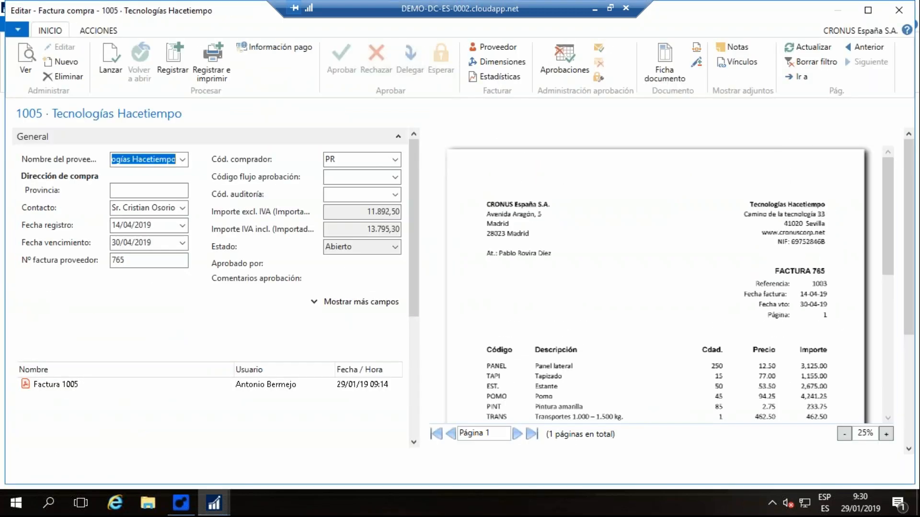
scroll(502, 248, "down", 1)
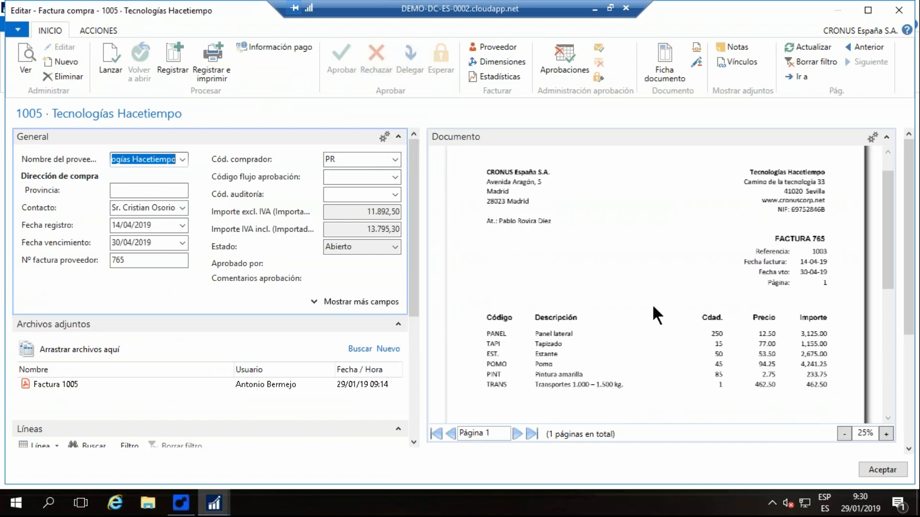
scroll(409, 142, "down", 3)
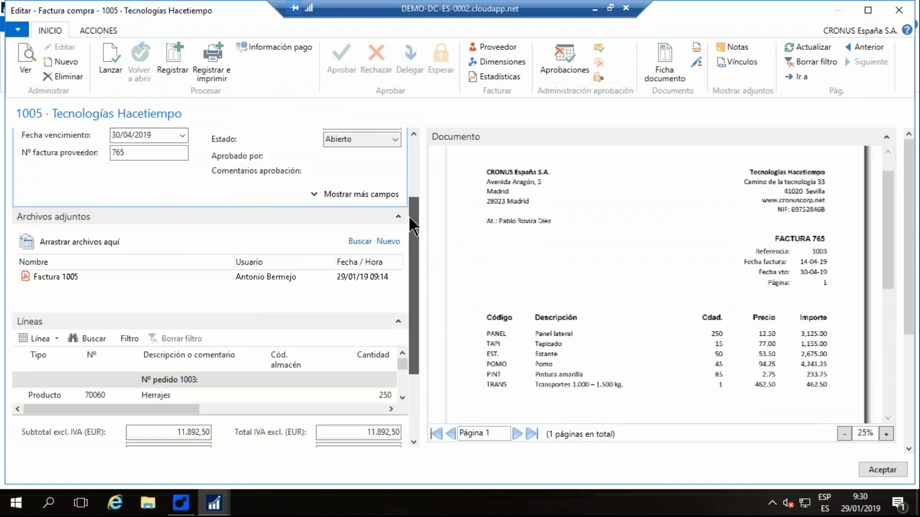
left_click(402, 364)
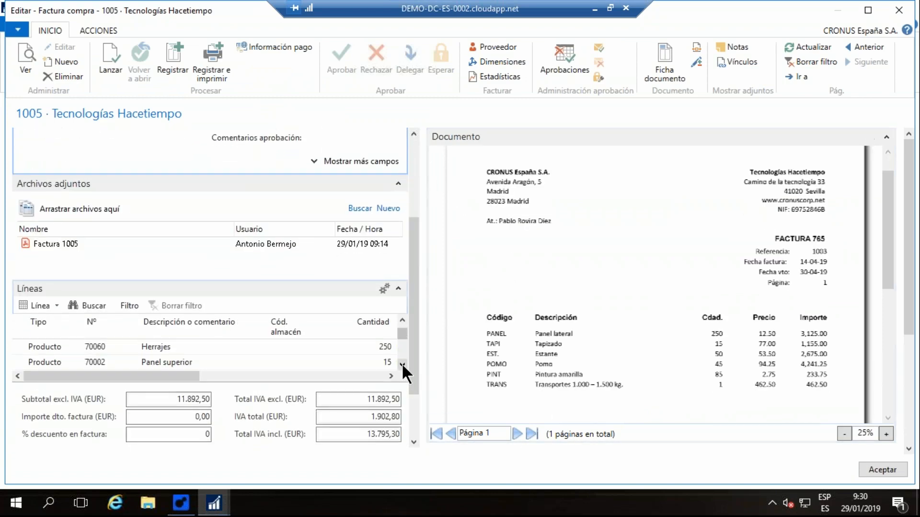
left_click(402, 364)
left_click(402, 365)
left_click_drag(197, 376, 253, 375)
scroll(279, 348, "up", 1)
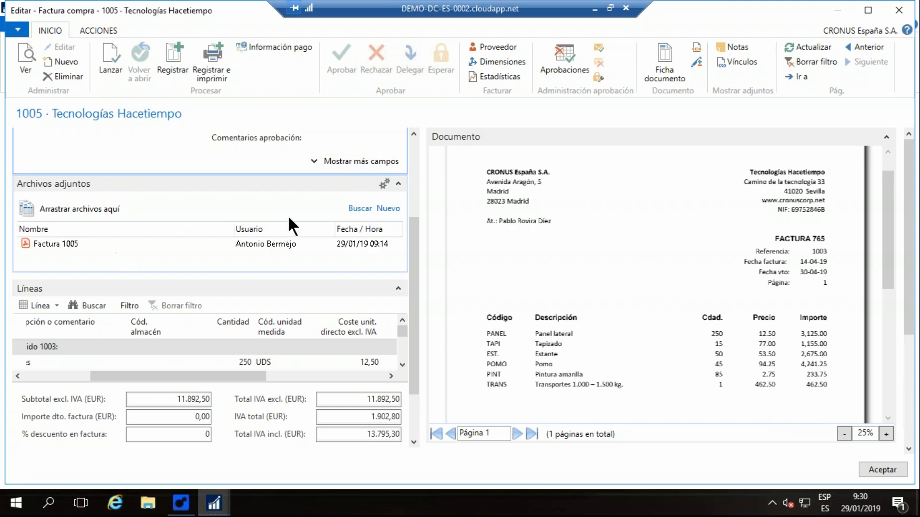
- Request approval of purchase invoice 1005, close it and the document journal, and refresh the work area's activities
left_click(598, 44)
left_click(524, 267)
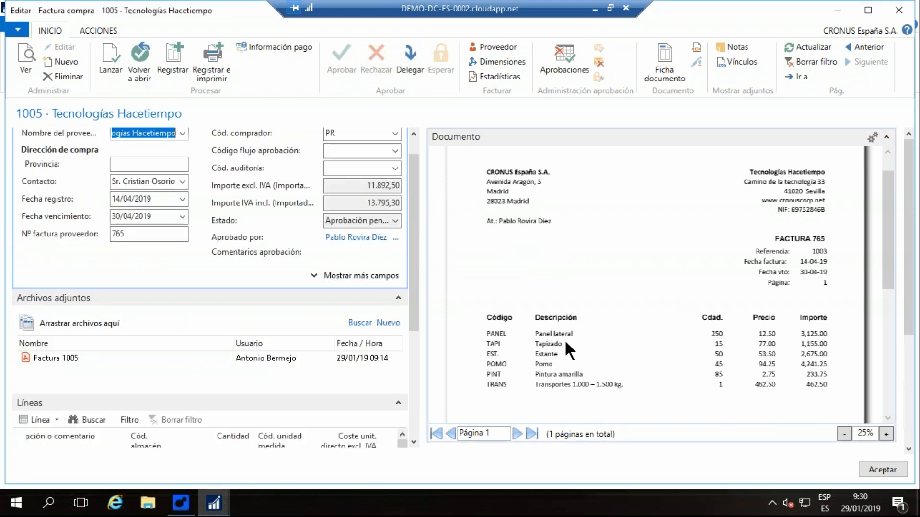
left_click(883, 469)
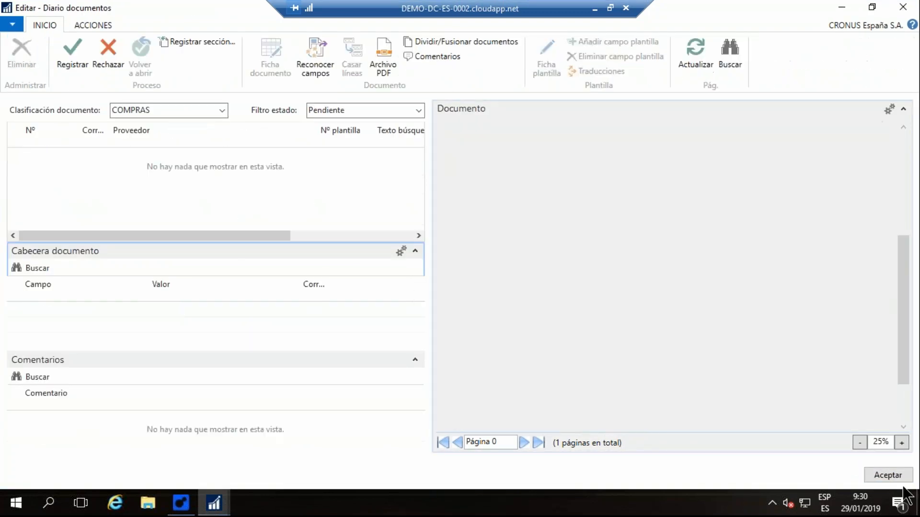
left_click(883, 475)
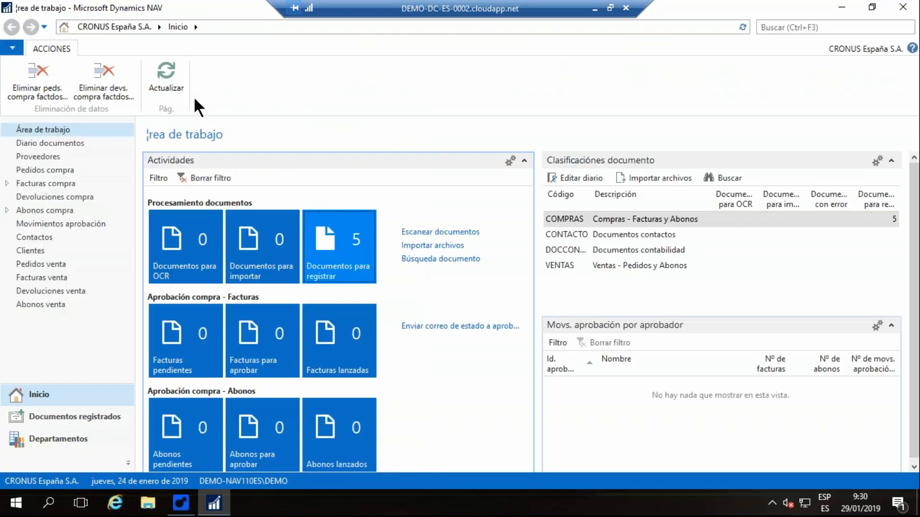
left_click(171, 79)
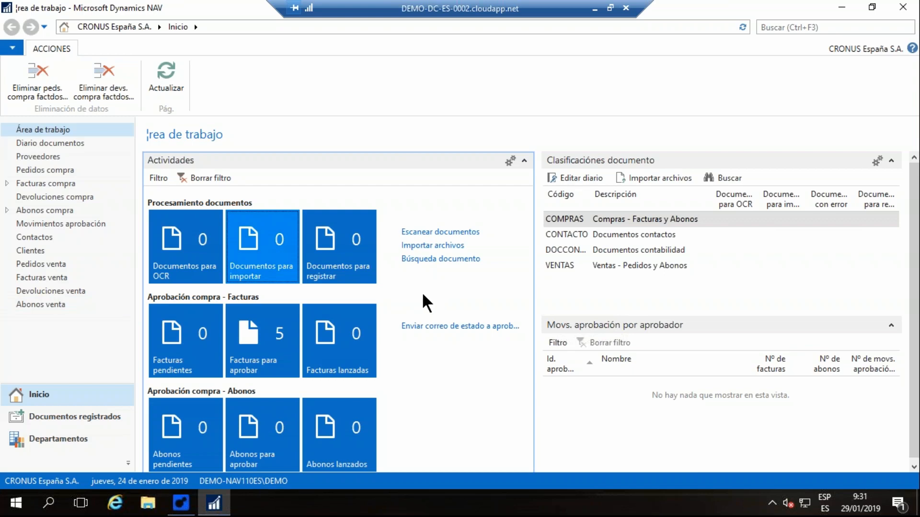
- Switch to the Continia Demo System launcher, start Web Approval as the approver and maximize the browser window
left_click(842, 6)
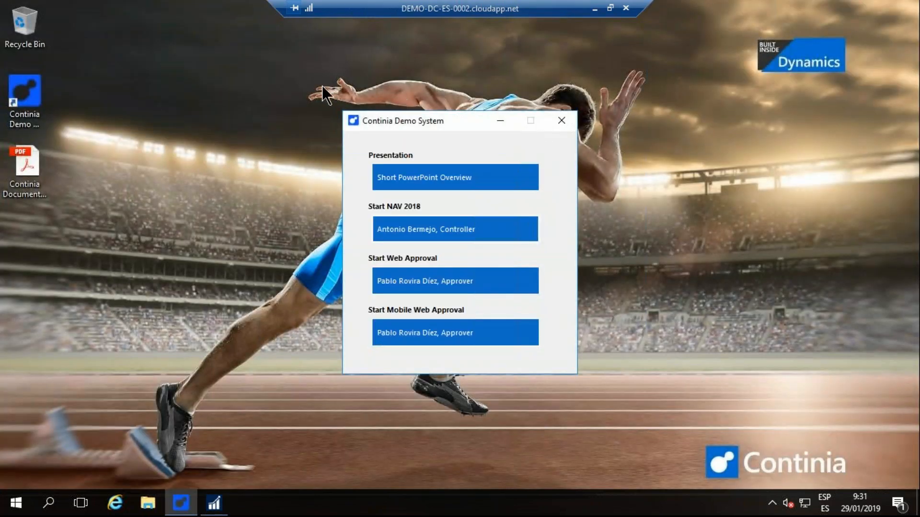
left_click(401, 282)
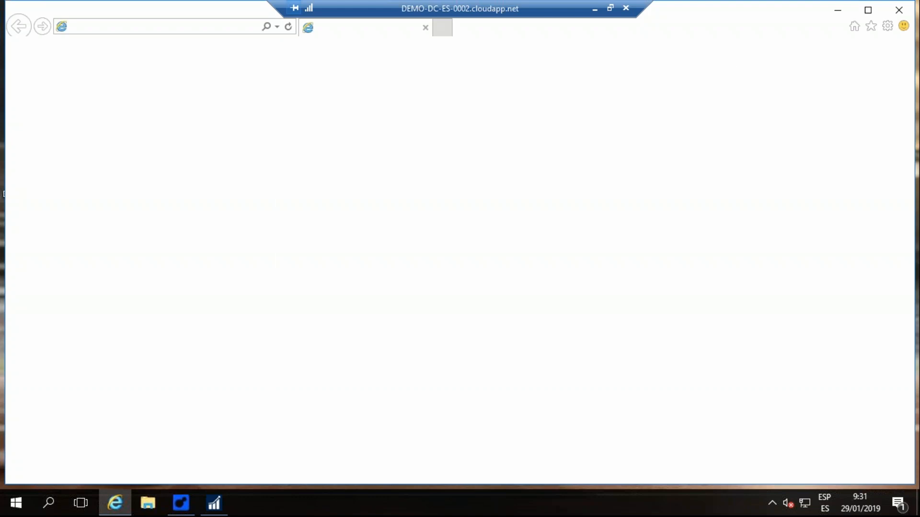
left_click(867, 8)
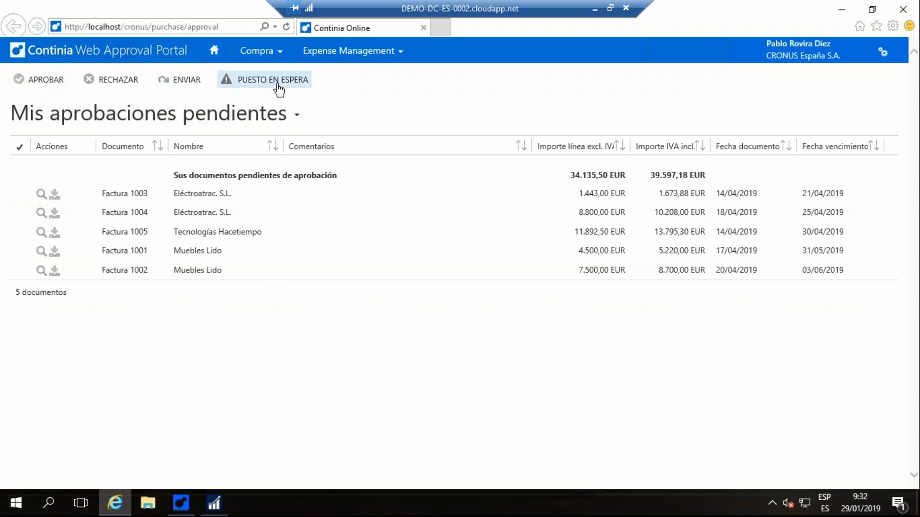
- Open the Eléctroatrac invoice 1003 from the pending approvals and approve invoices 1003 and 1004
left_click(210, 199)
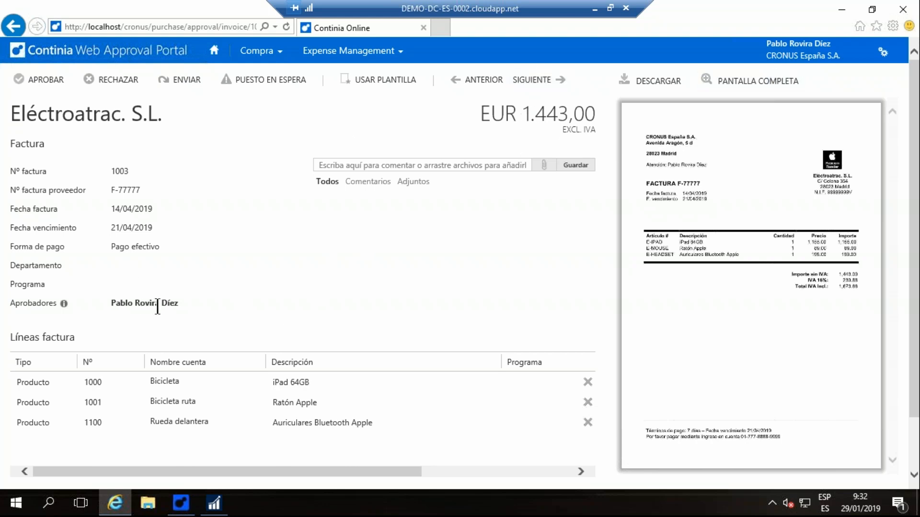
left_click(44, 84)
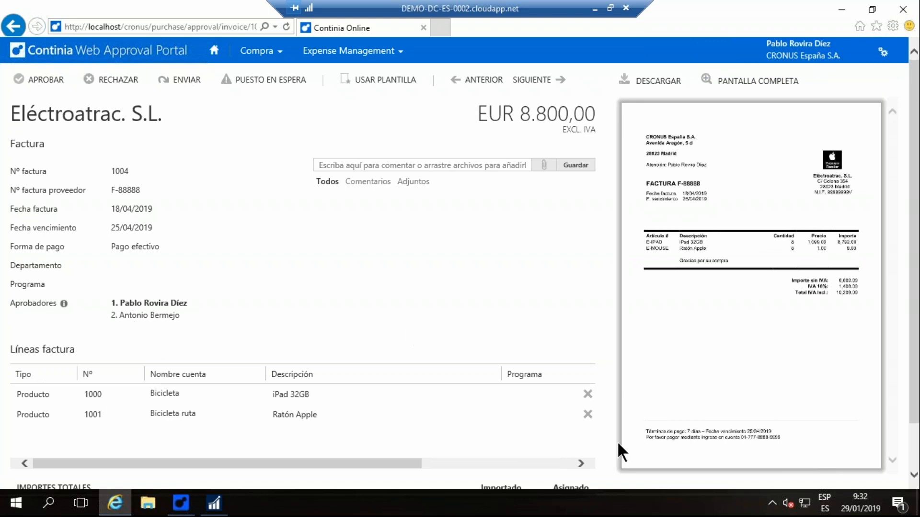
left_click(486, 393)
left_click(53, 87)
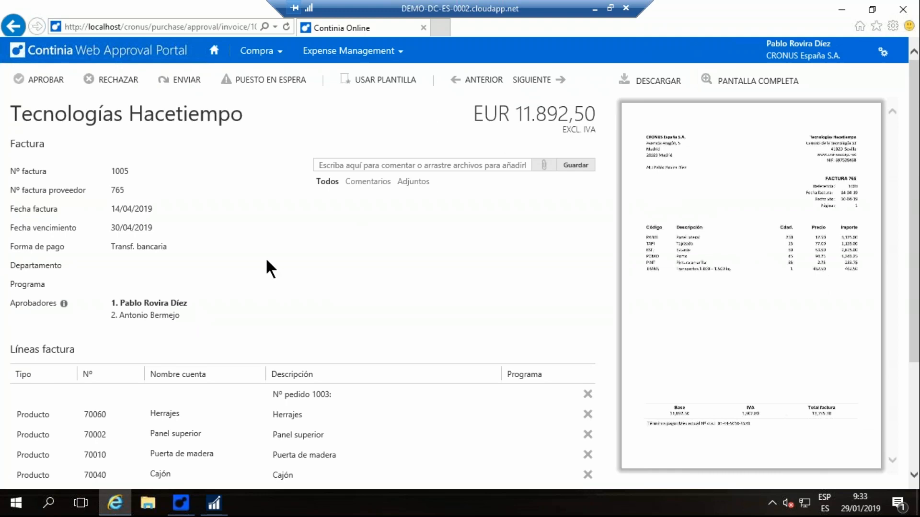
- Check the lines of Tecnologías Hacetiempo invoice 1005, then approve it and Muebles Lido invoice 1001
scroll(320, 343, "down", 1)
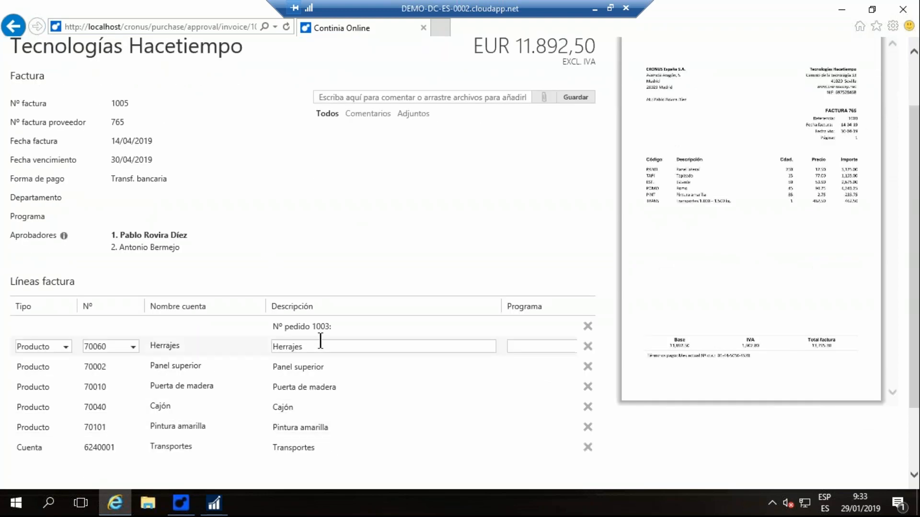
scroll(322, 341, "up", 1)
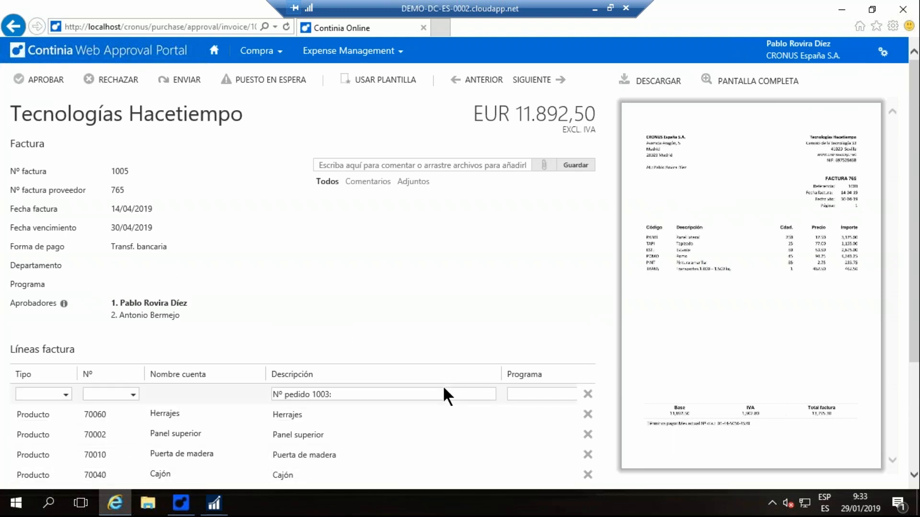
scroll(443, 385, "down", 1)
scroll(443, 385, "up", 1)
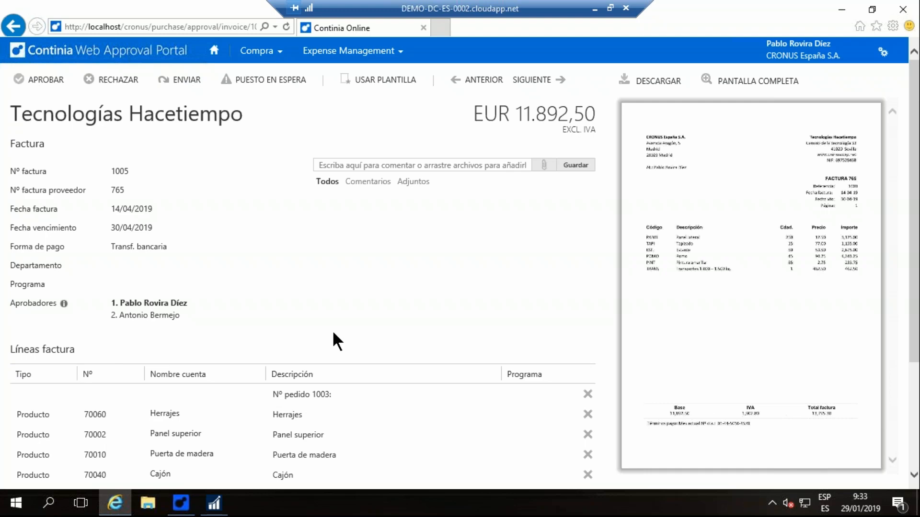
left_click(42, 80)
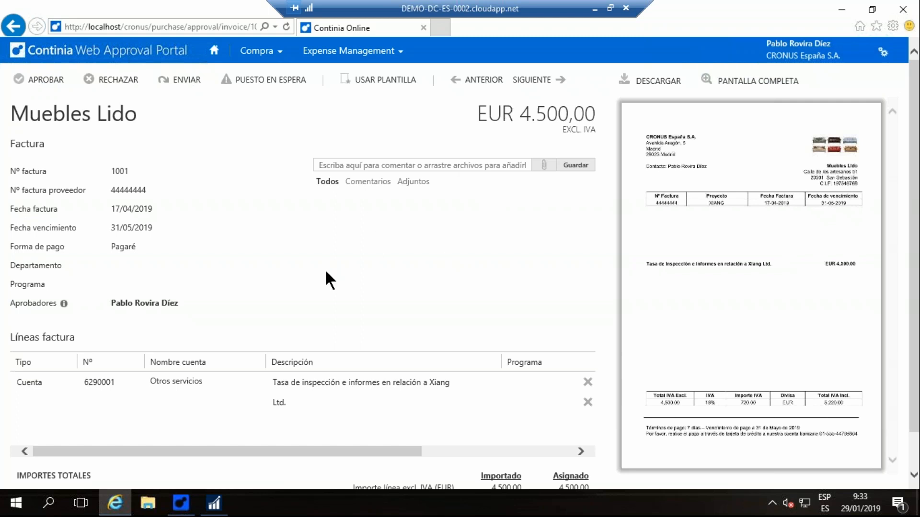
left_click(48, 81)
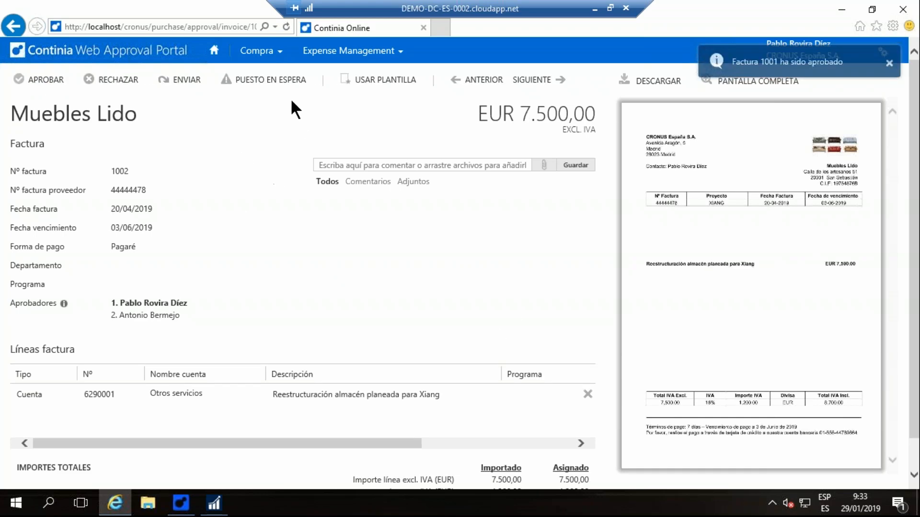
- Put Muebles Lido invoice 1002 on hold with the comment "La aprobaré más tarde."
left_click(271, 83)
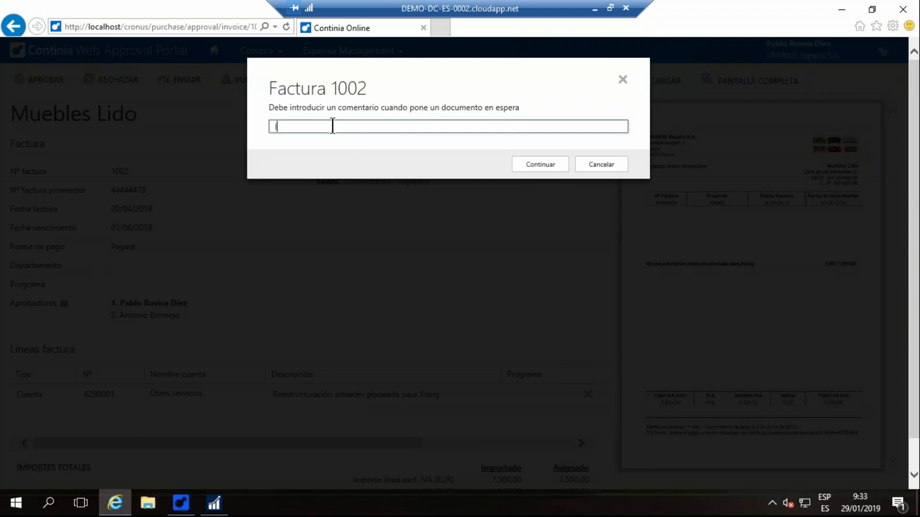
type("La aprobr")
key("BackSpace")
type("aré más tarde")
left_click(538, 165)
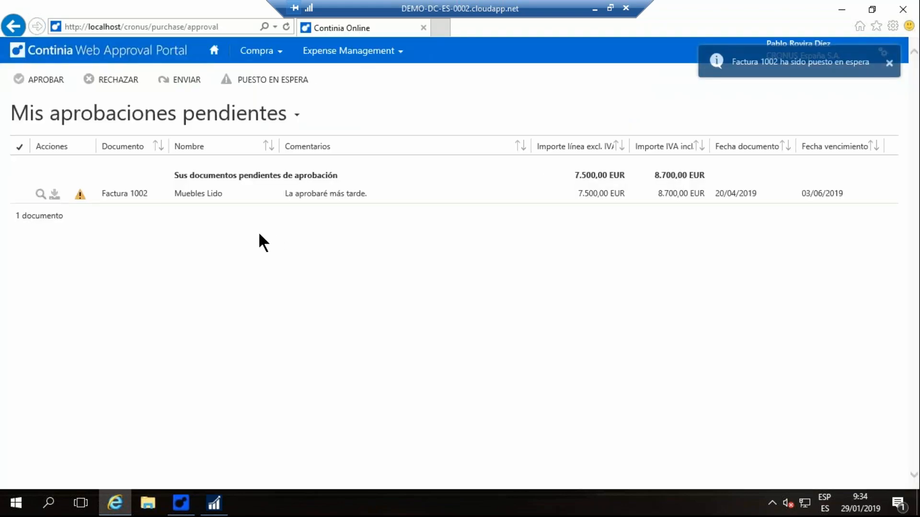
- Minimize the web portal, start Mobile Web Approval as the approver and open the on-hold Muebles Lido invoice 1002
left_click(842, 11)
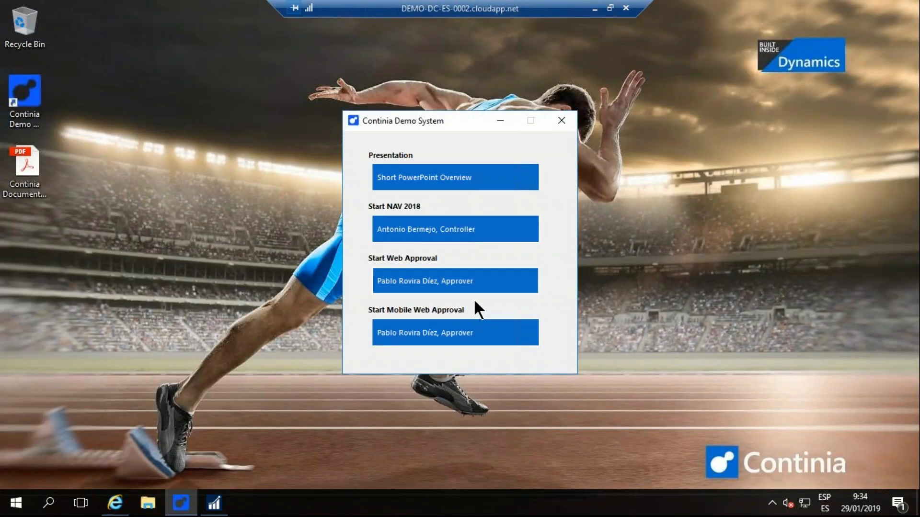
left_click(486, 333)
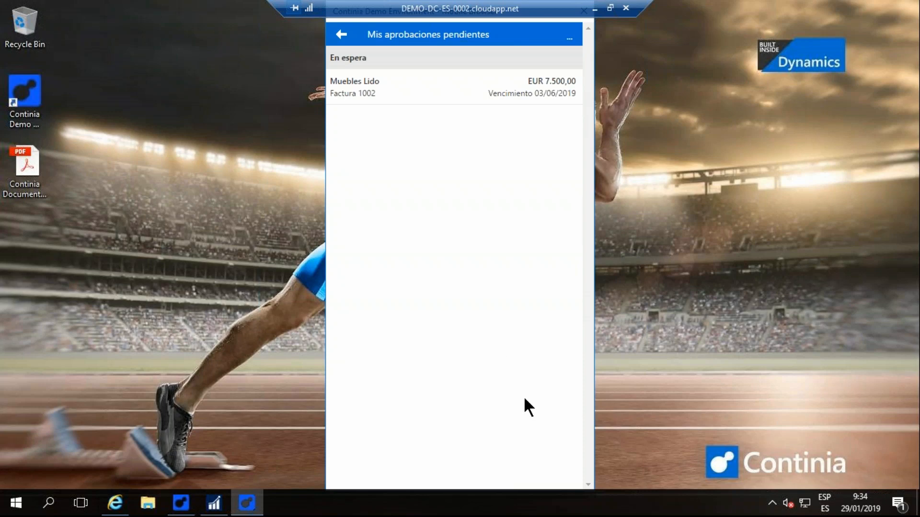
left_click(384, 91)
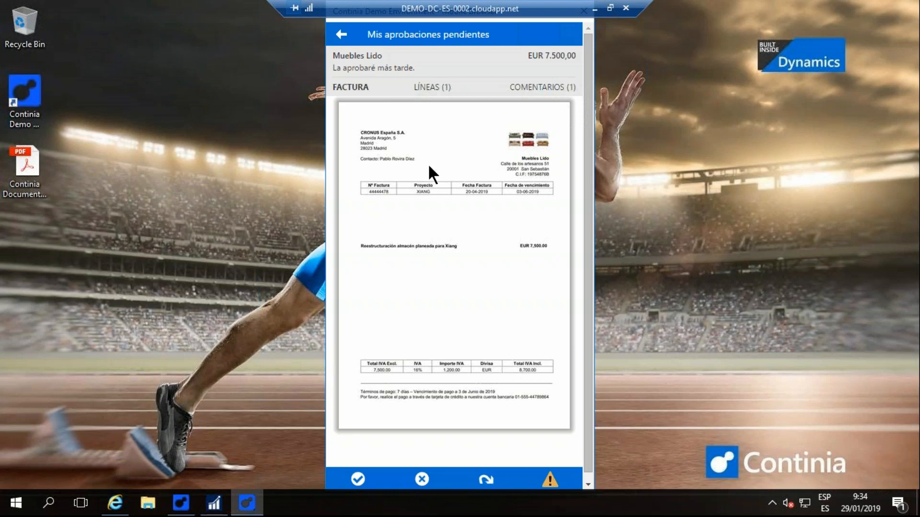
- Review the line details and comments of invoice 1002, return to its invoice image and approve it
left_click(434, 85)
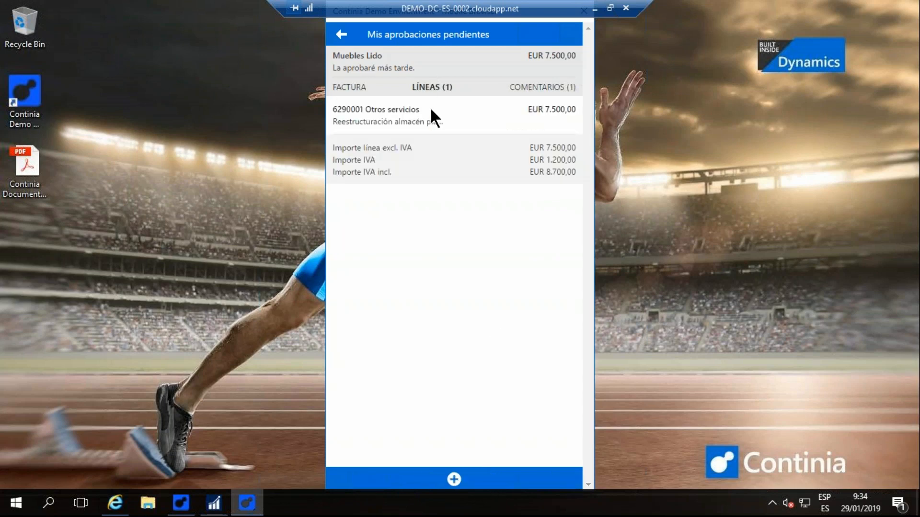
left_click(391, 120)
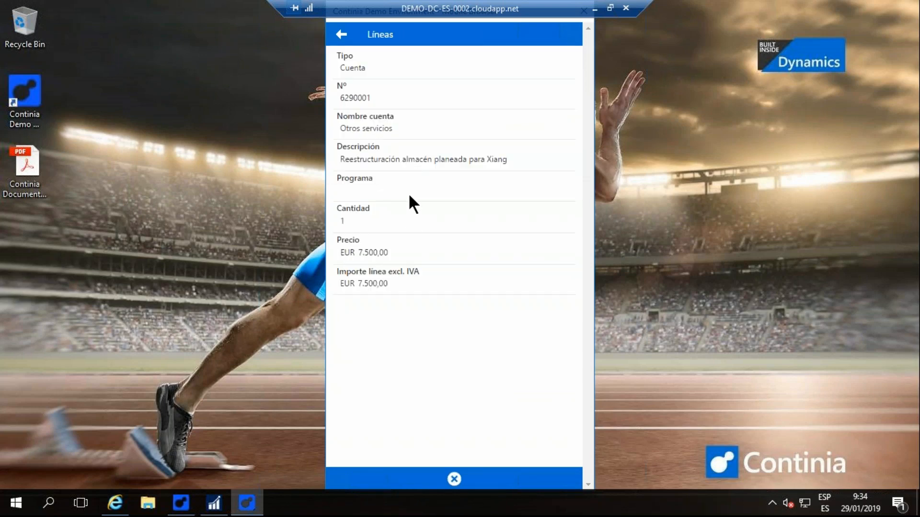
left_click(341, 34)
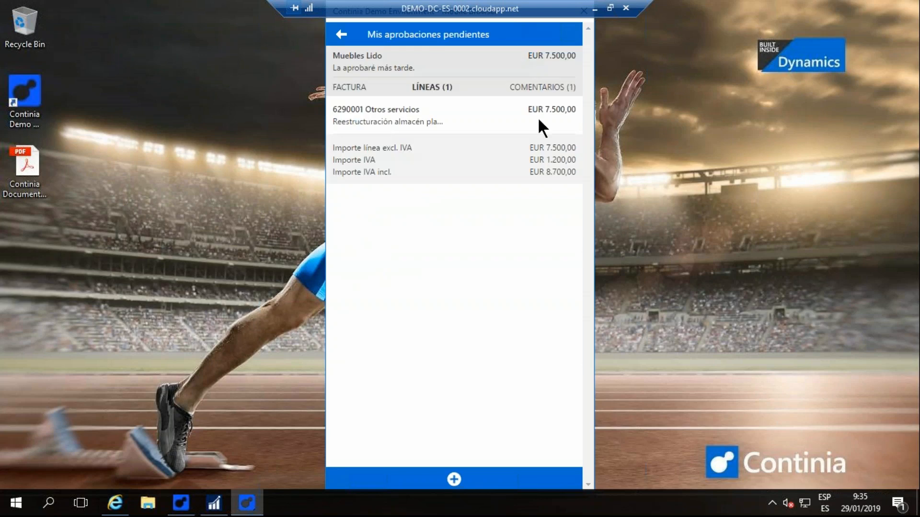
left_click(534, 85)
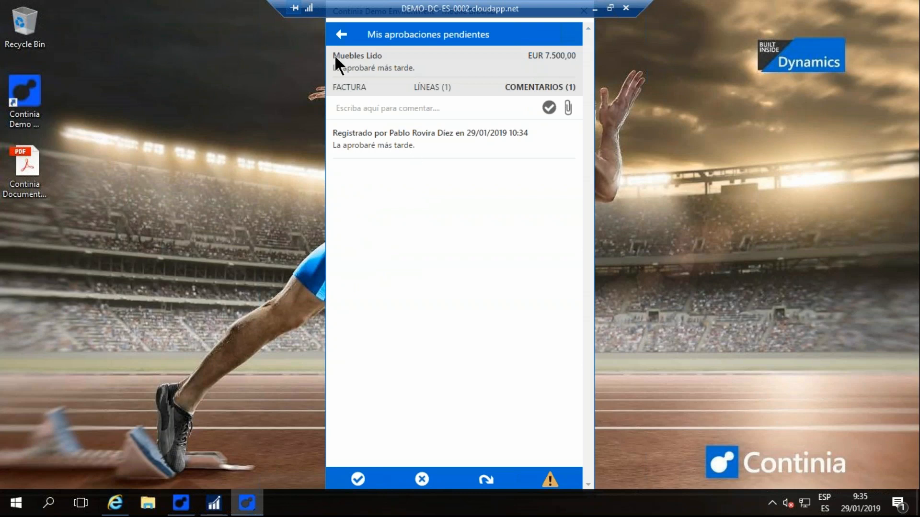
left_click(349, 87)
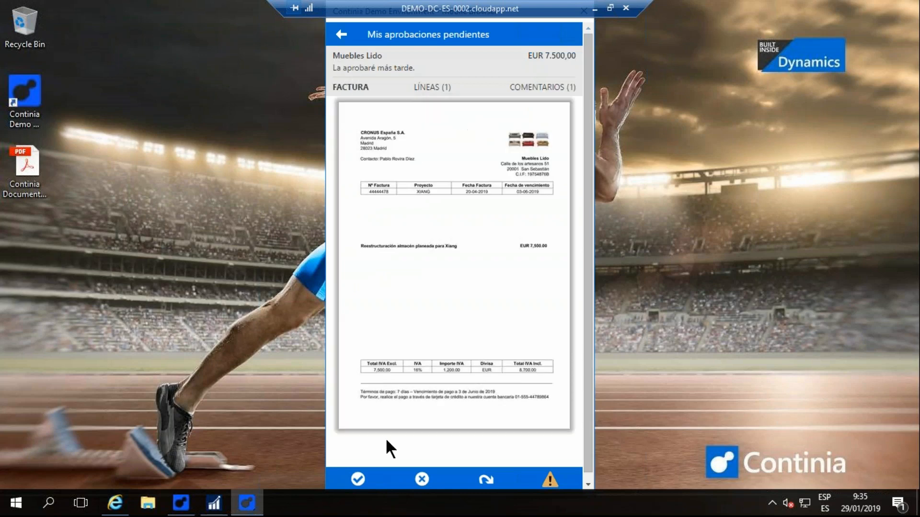
left_click(358, 479)
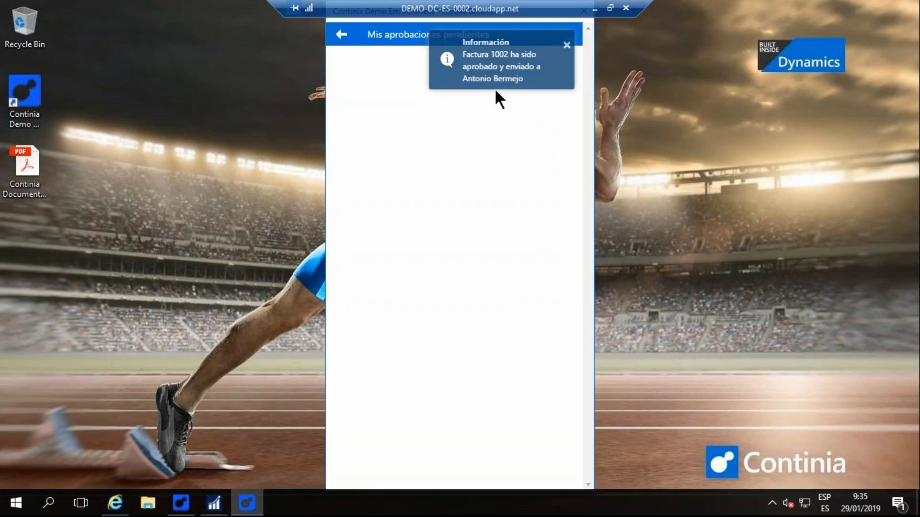
- Switch to Dynamics NAV, refresh the activities and approve invoices 1002, 1004 and 1005 in the list of invoices to approve
left_click(214, 507)
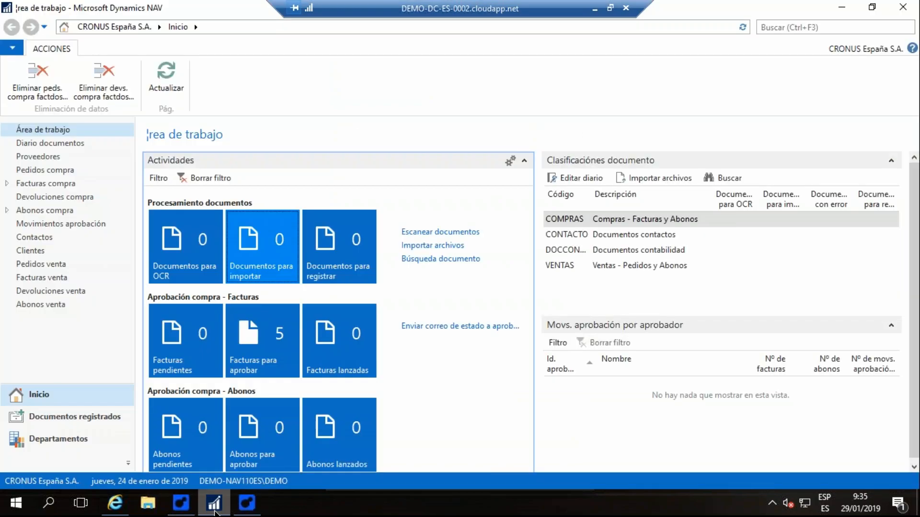
left_click(171, 72)
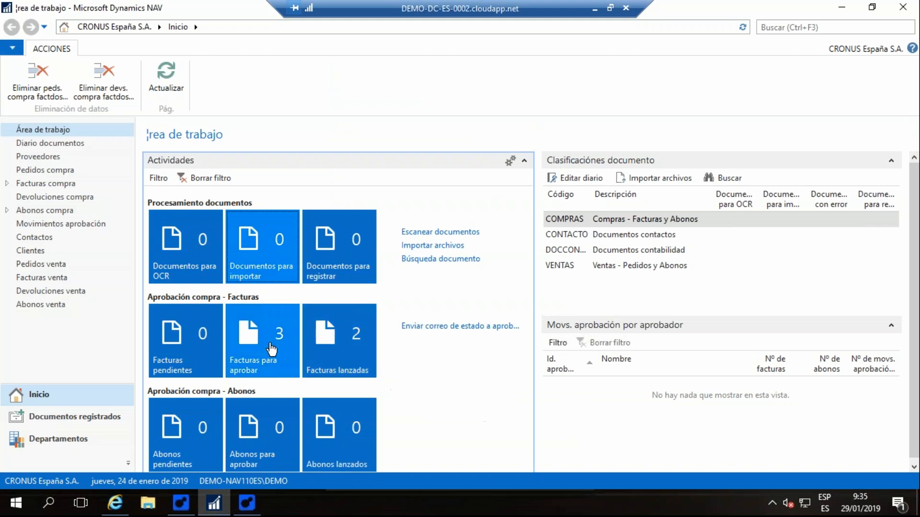
left_click(271, 348)
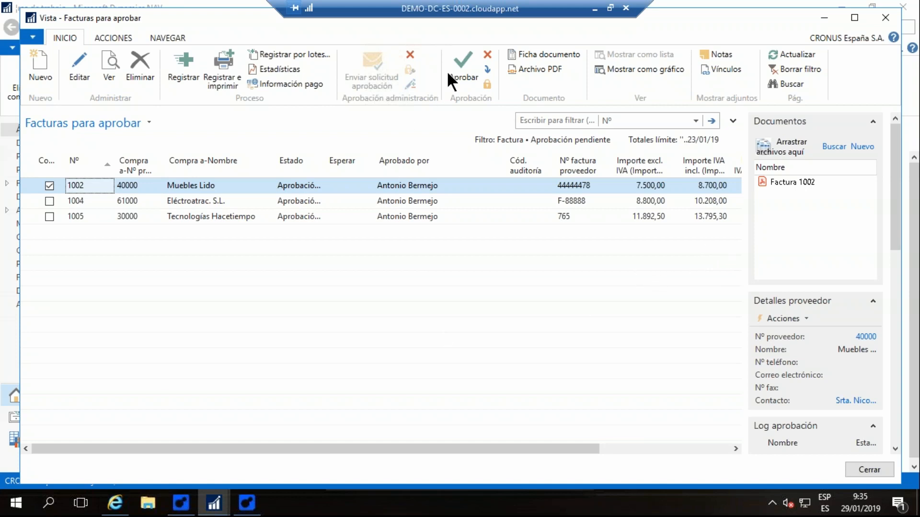
left_click(461, 79)
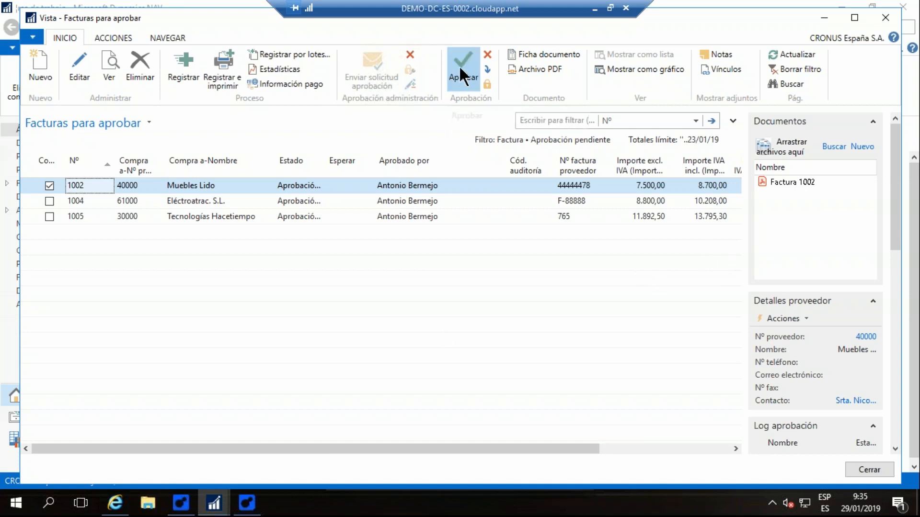
left_click(468, 67)
left_click(467, 67)
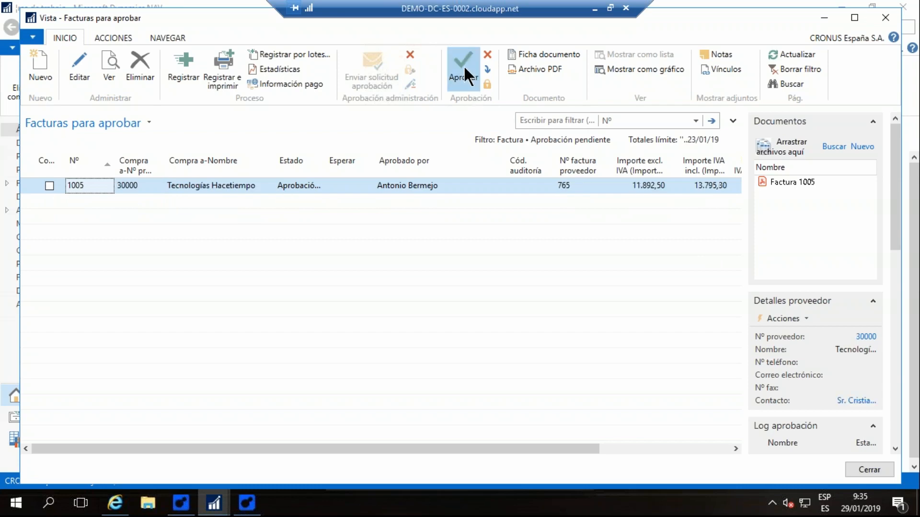
left_click(870, 470)
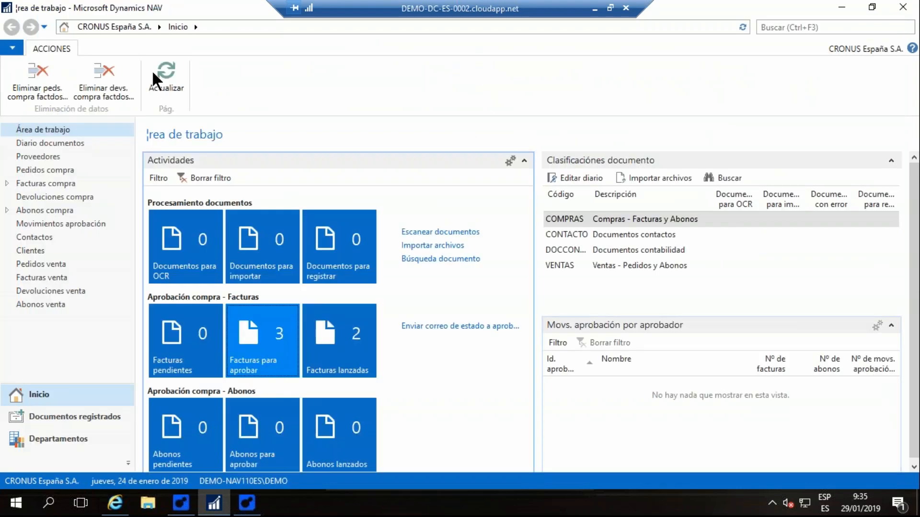
- Batch-post all released purchase invoices without changing the batch options, and refresh the work area's activities
left_click(170, 74)
left_click(340, 345)
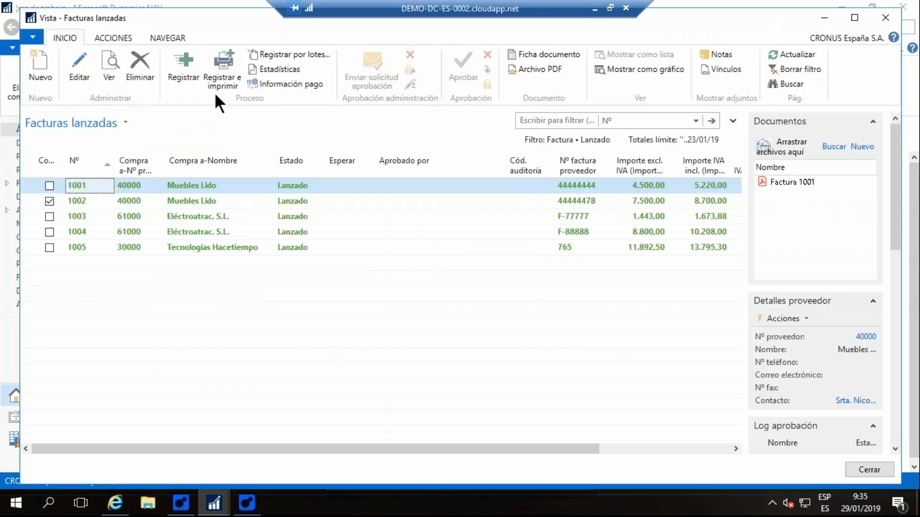
left_click(289, 54)
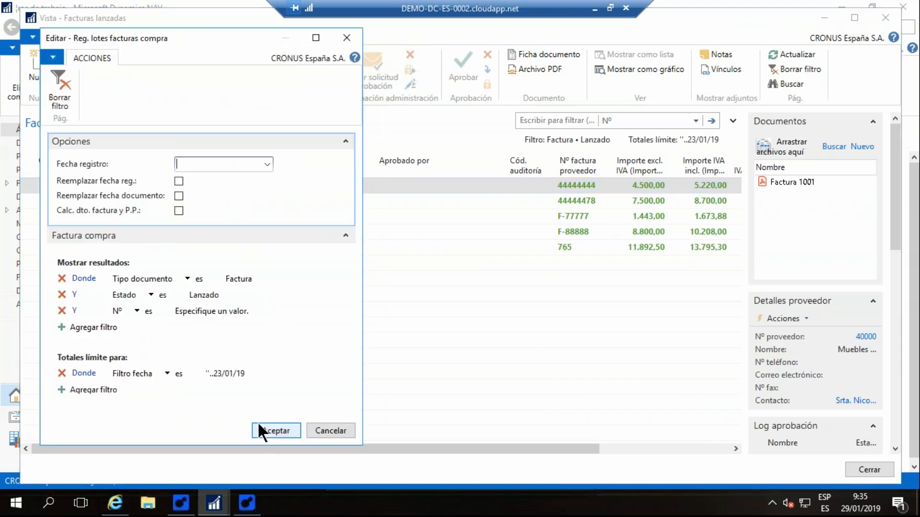
left_click(288, 431)
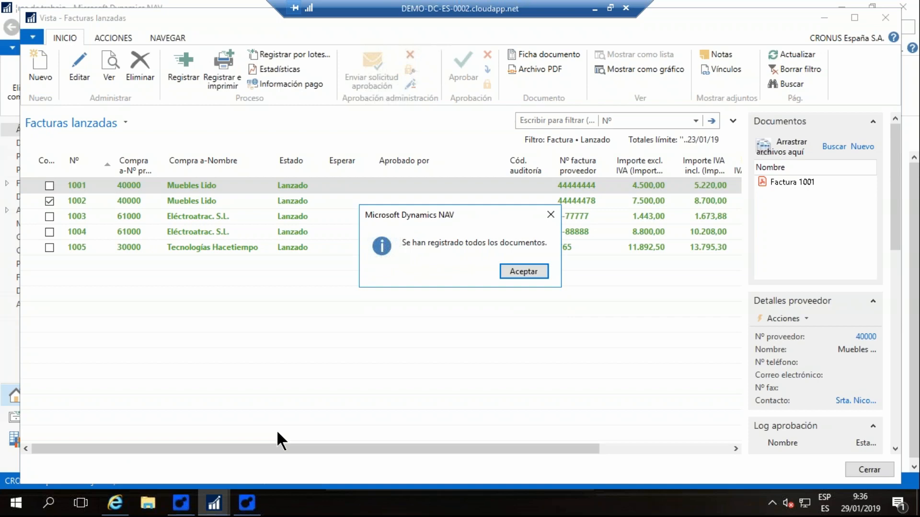
left_click(529, 271)
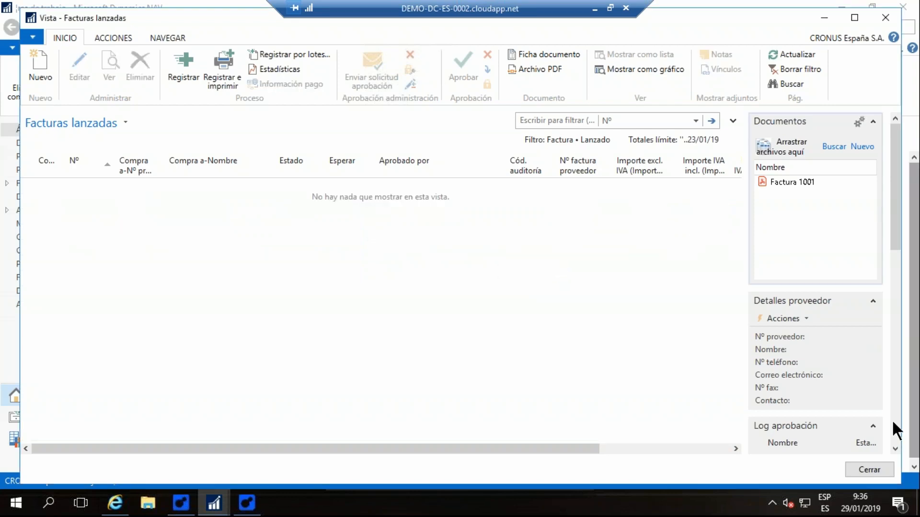
left_click(870, 471)
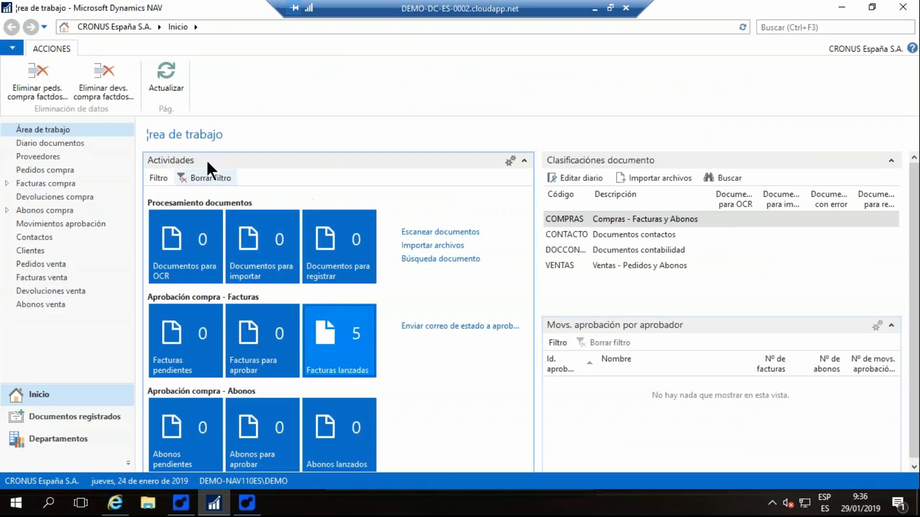
left_click(164, 76)
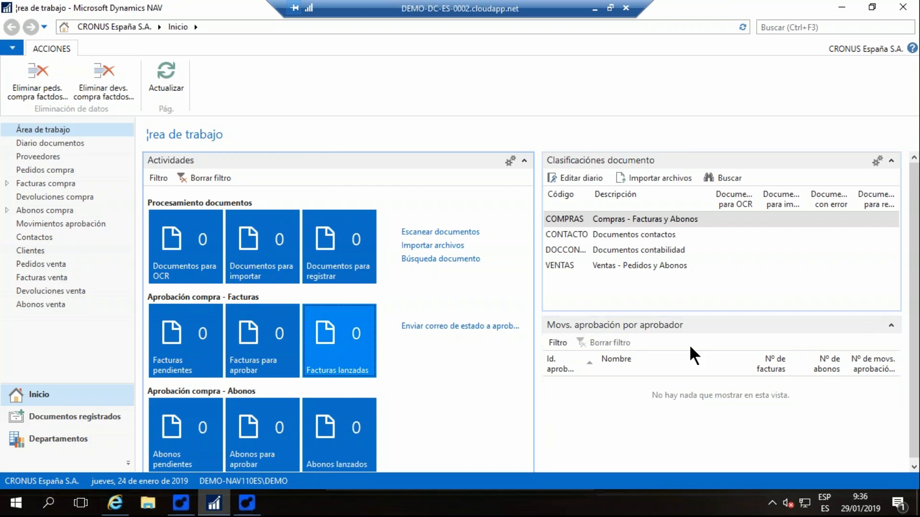
- Open the posted Muebles Lido invoice 108036 from the purchase invoice history, examine its lines and attached document, and close it
left_click(39, 416)
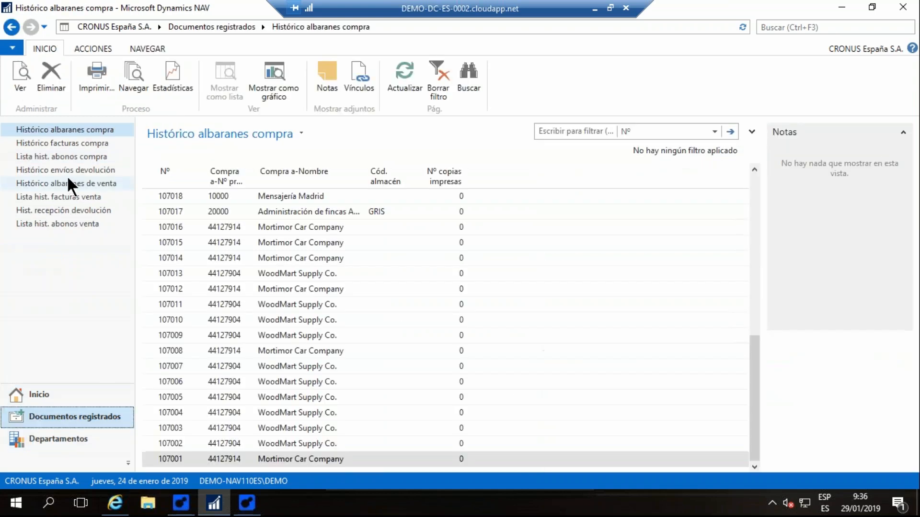
left_click(71, 146)
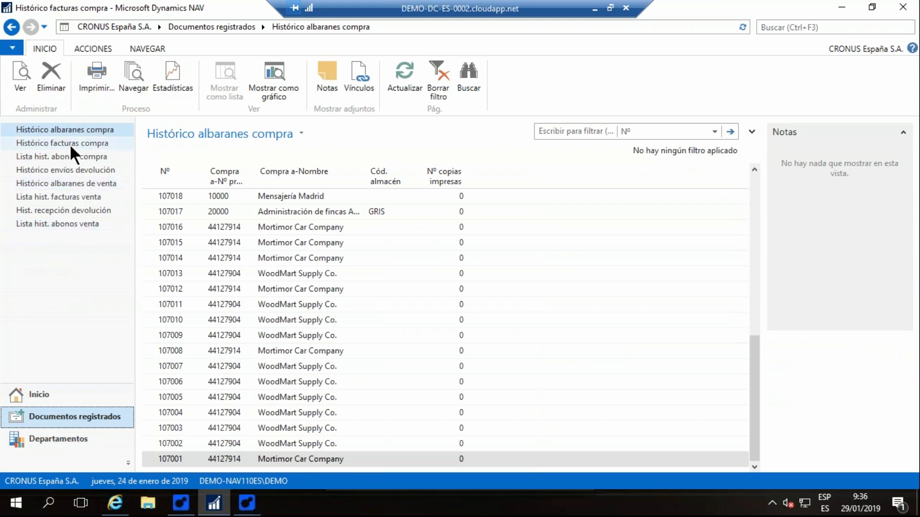
scroll(303, 219, "up", 7)
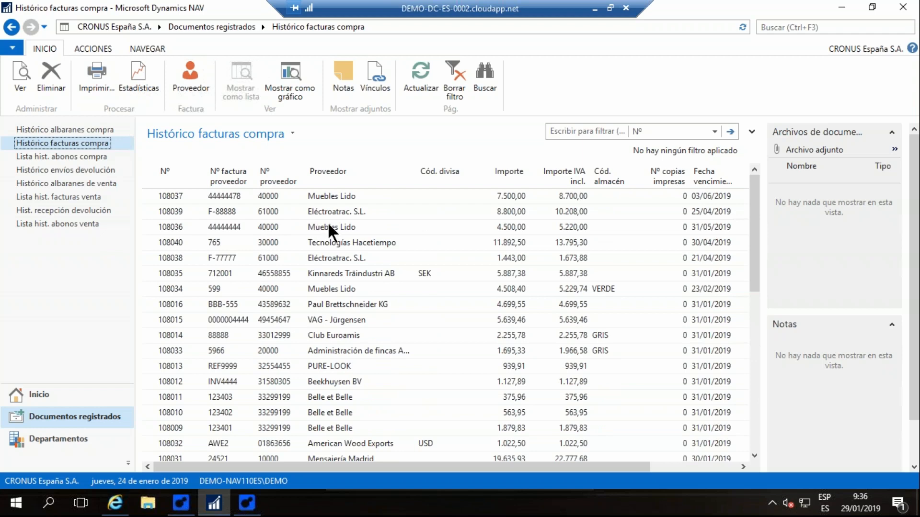
left_click(343, 227)
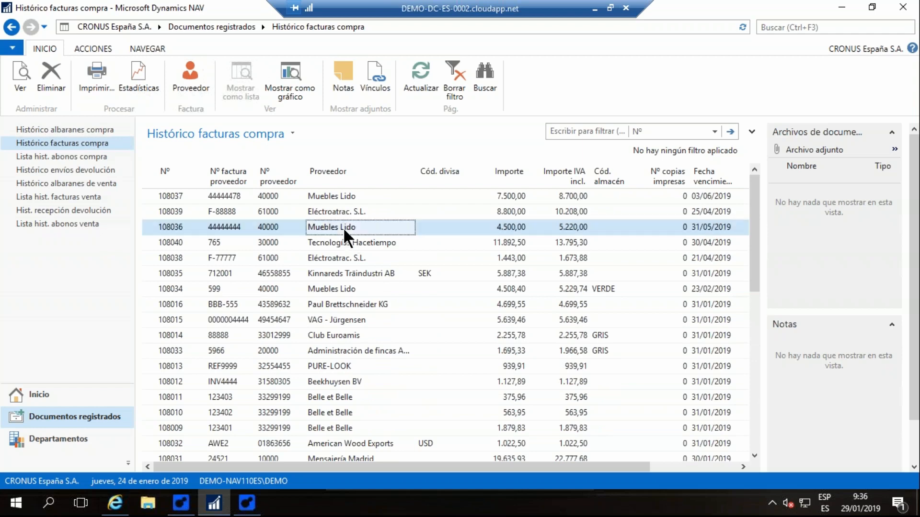
double_click(343, 227)
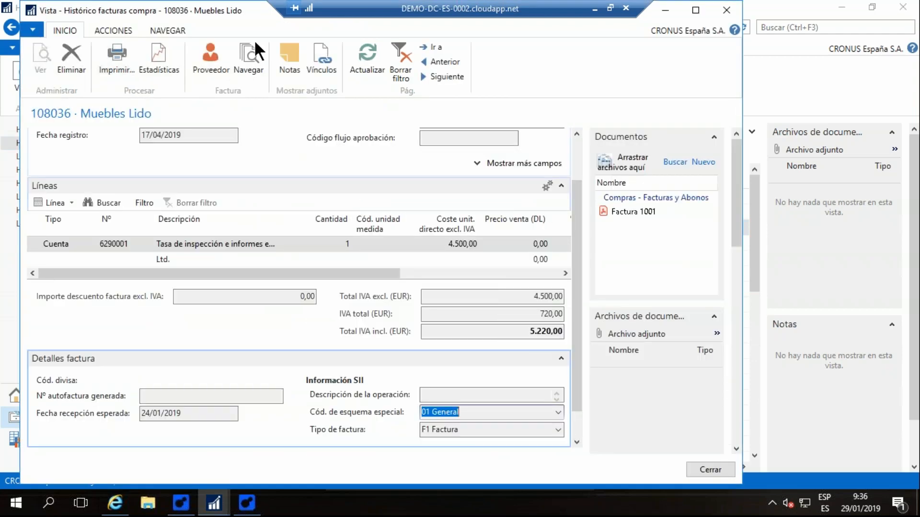
double_click(231, 10)
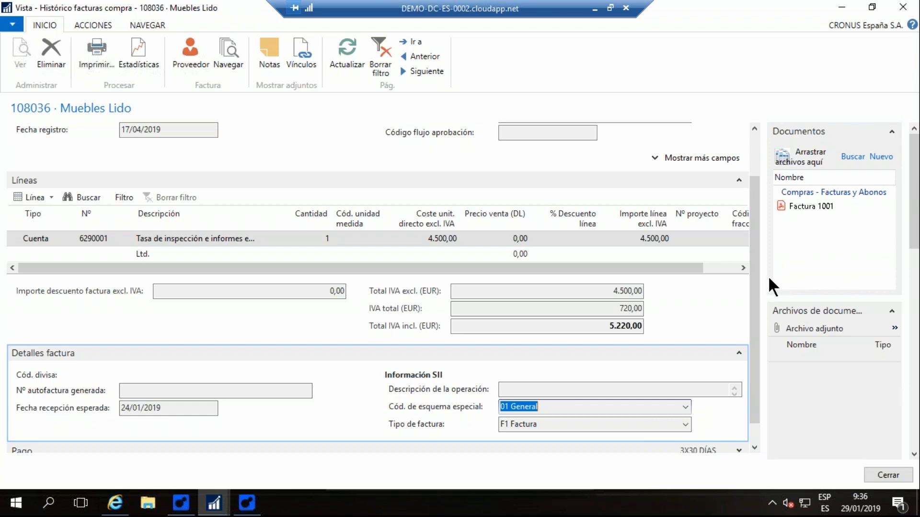
left_click(901, 10)
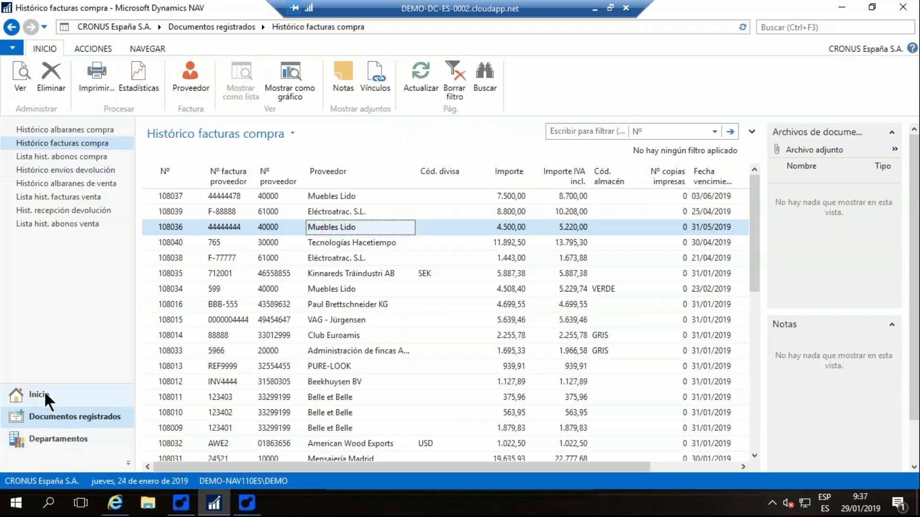
- Return to the home work area, open the document search and search the documents for "xiang"
left_click(46, 396)
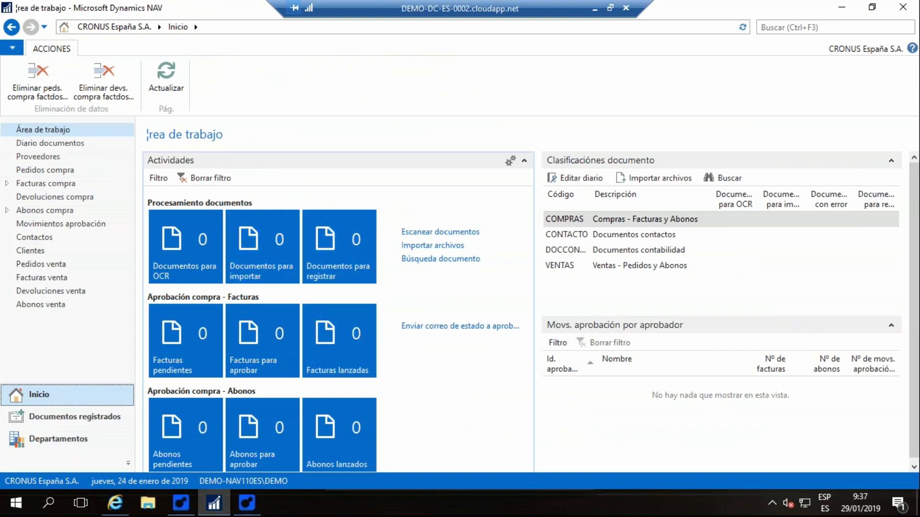
left_click(440, 259)
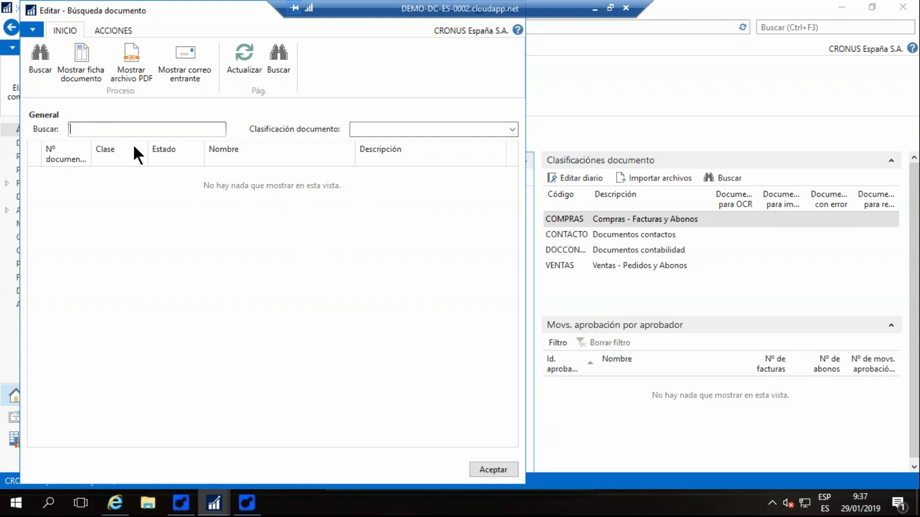
type("xiang")
key("Tab")
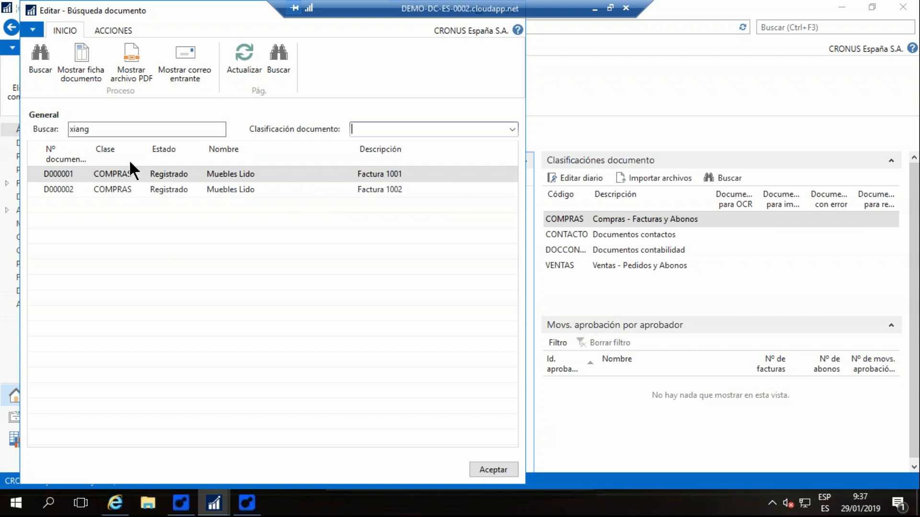
- Open the PDF file of document D000001, dismissing the Reader update notice and the welcome tour
left_click(134, 51)
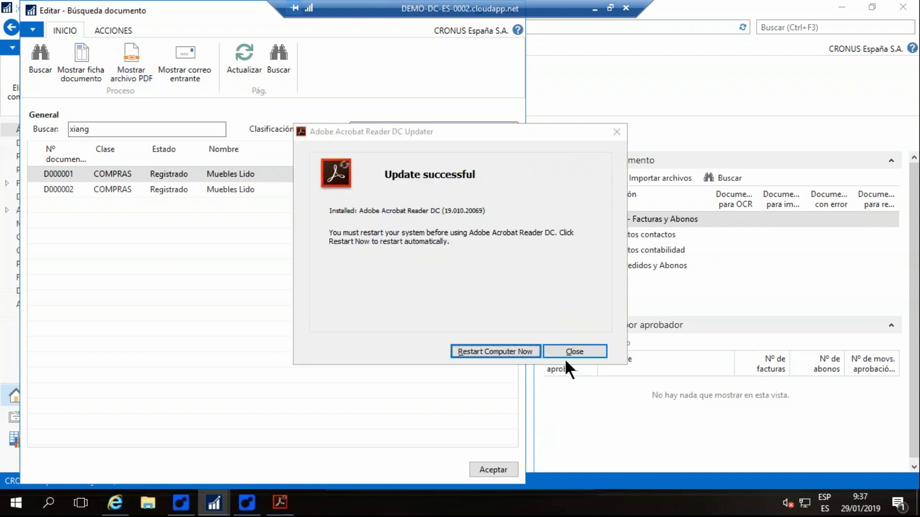
left_click(563, 353)
left_click(135, 61)
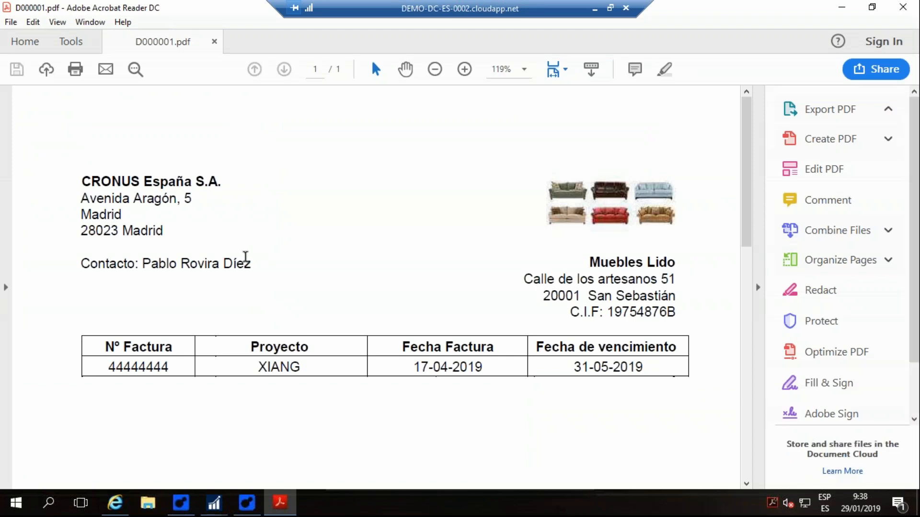
scroll(243, 259, "down", 1)
scroll(304, 222, "down", 1)
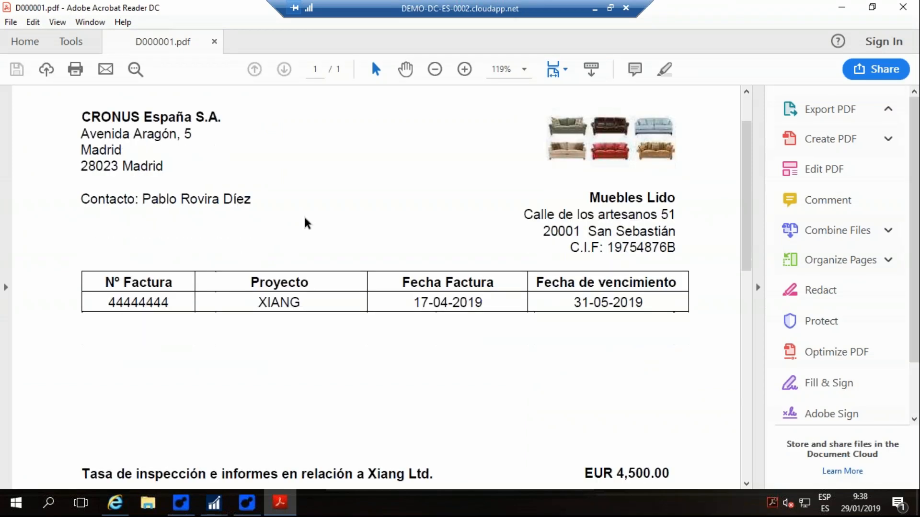
scroll(307, 224, "up", 2)
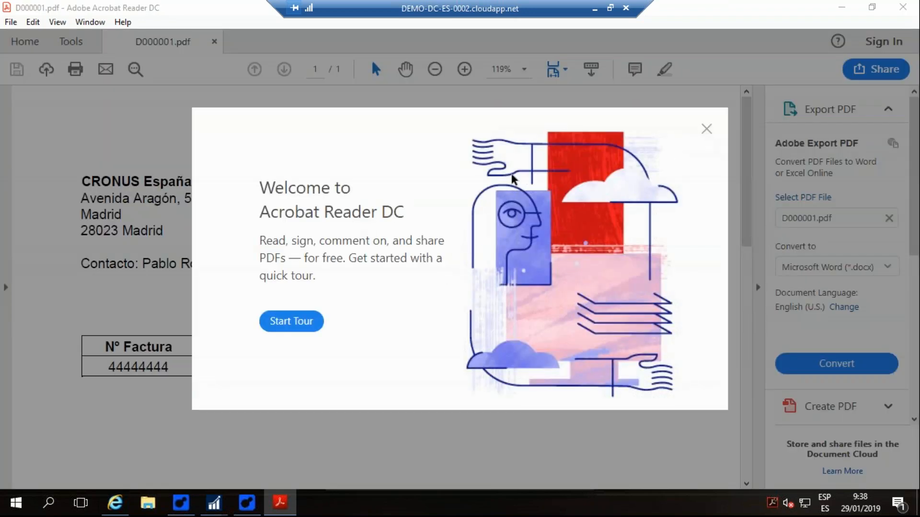
left_click(708, 129)
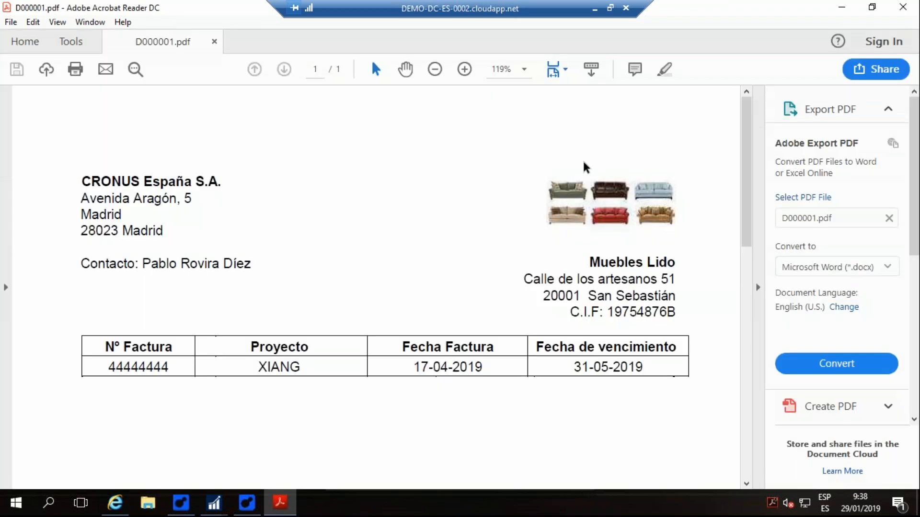
- Examine the Muebles Lido invoice PDF from its header and project down to the VAT totals and payment terms, and close it
scroll(435, 189, "down", 4)
scroll(436, 189, "up", 2)
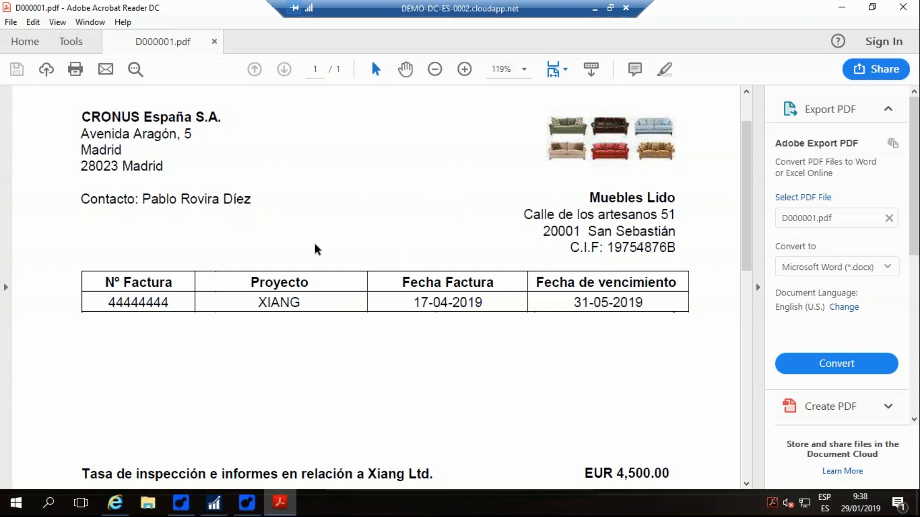
scroll(316, 245, "up", 1)
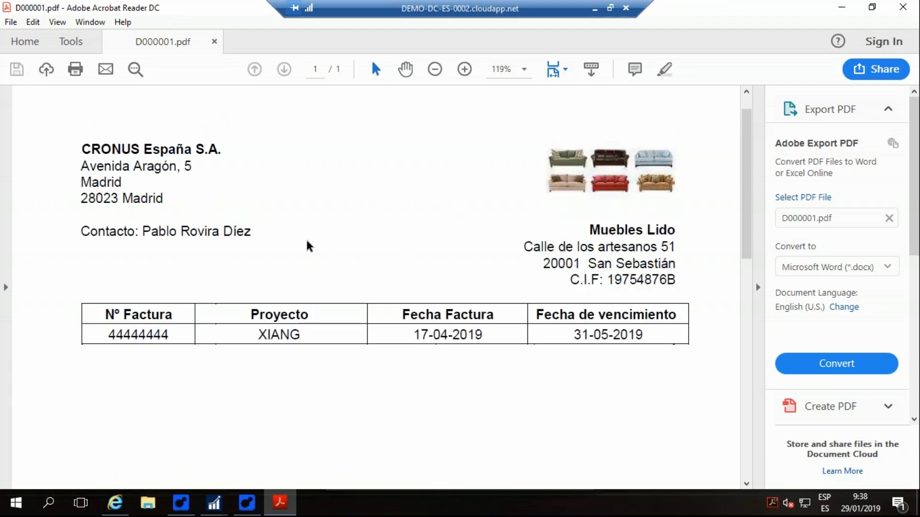
key("Page_Down")
scroll(521, 404, "down", 5)
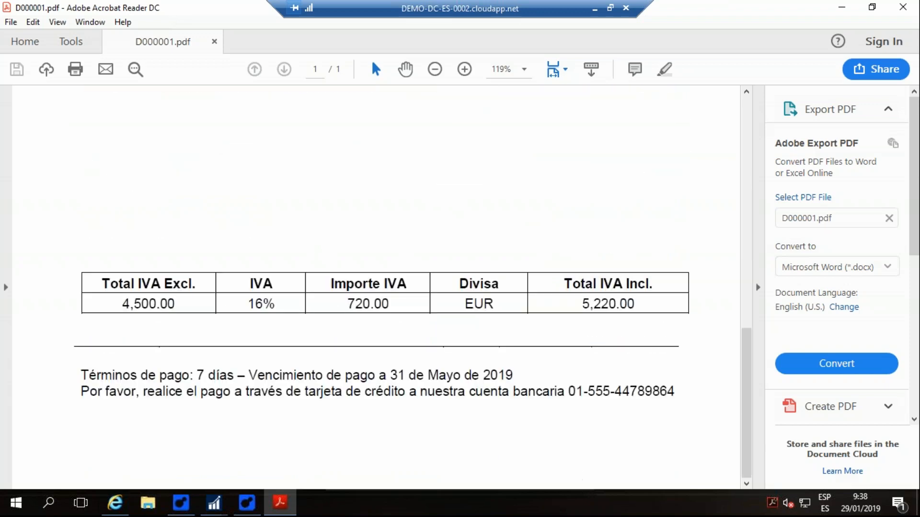
scroll(451, 376, "up", 15)
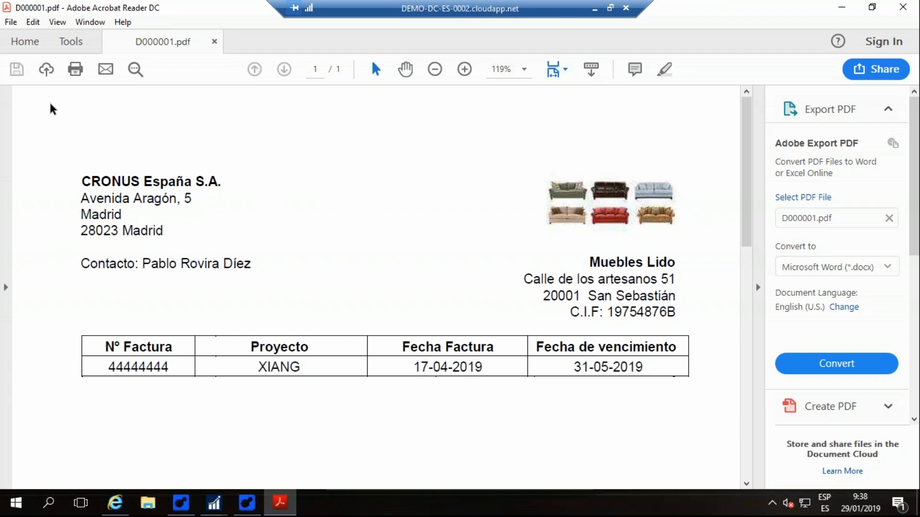
scroll(686, 235, "down", 12)
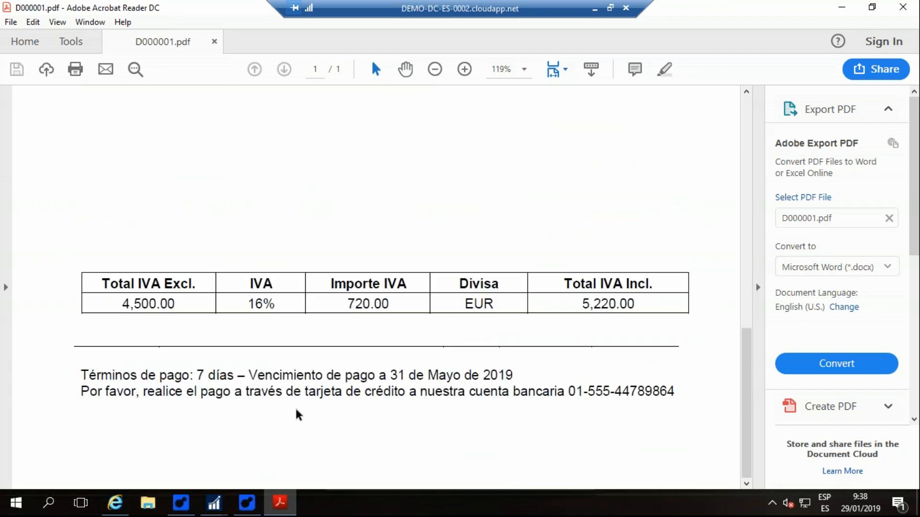
scroll(160, 366, "up", 12)
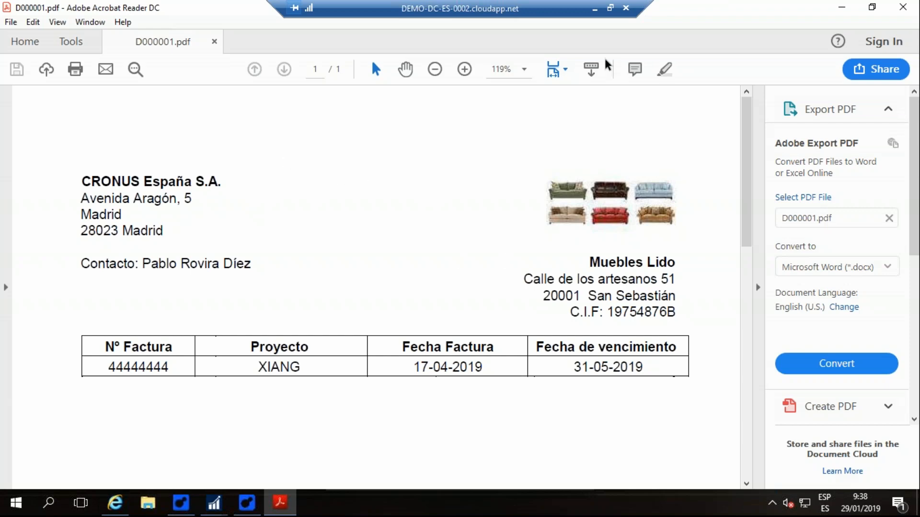
left_click(903, 7)
- Search the documents for "vencimiento" instead and close the document search
left_click_drag(115, 129, 55, 130)
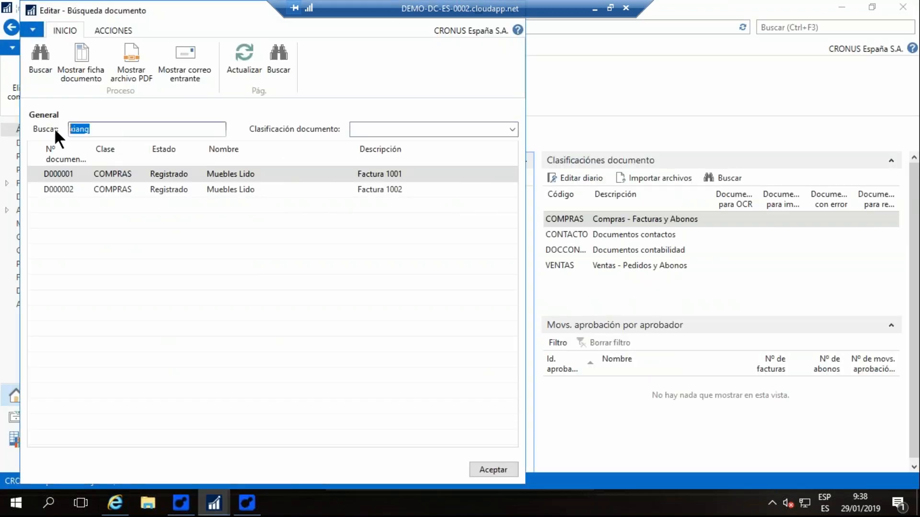
type("vencimiento")
key("Tab")
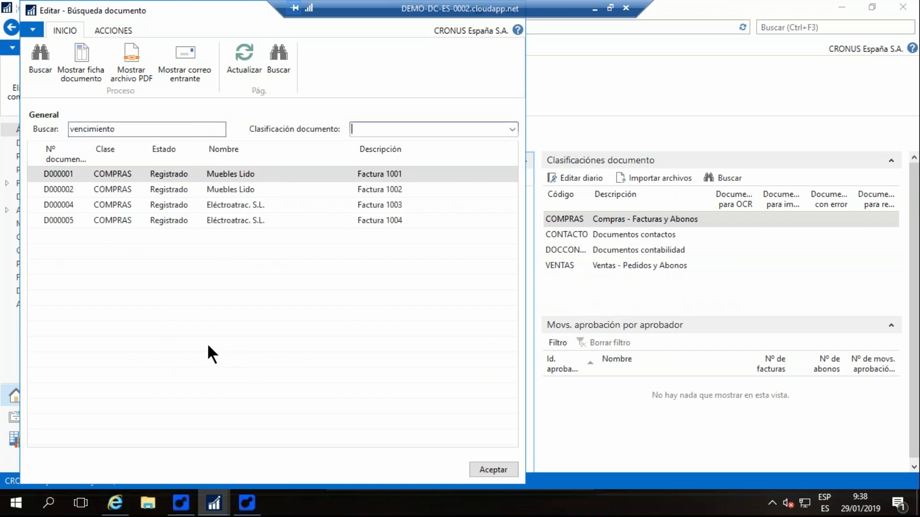
left_click(495, 471)
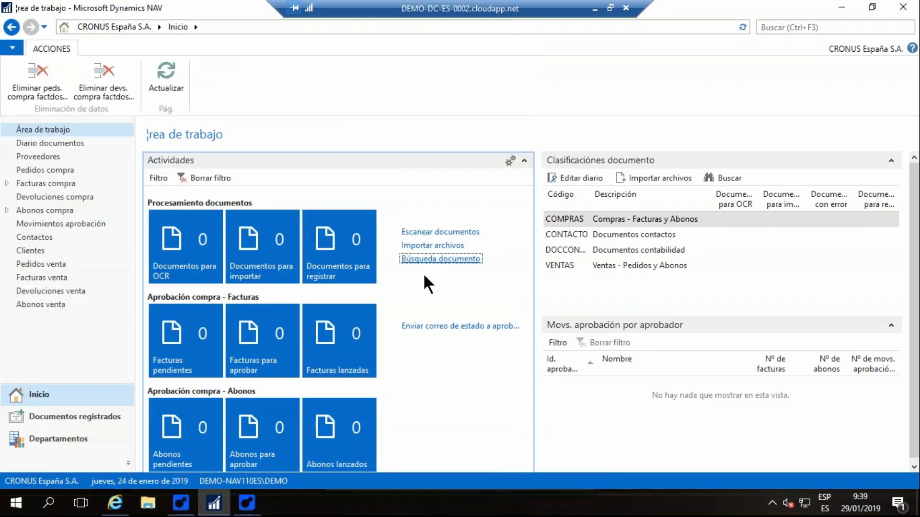